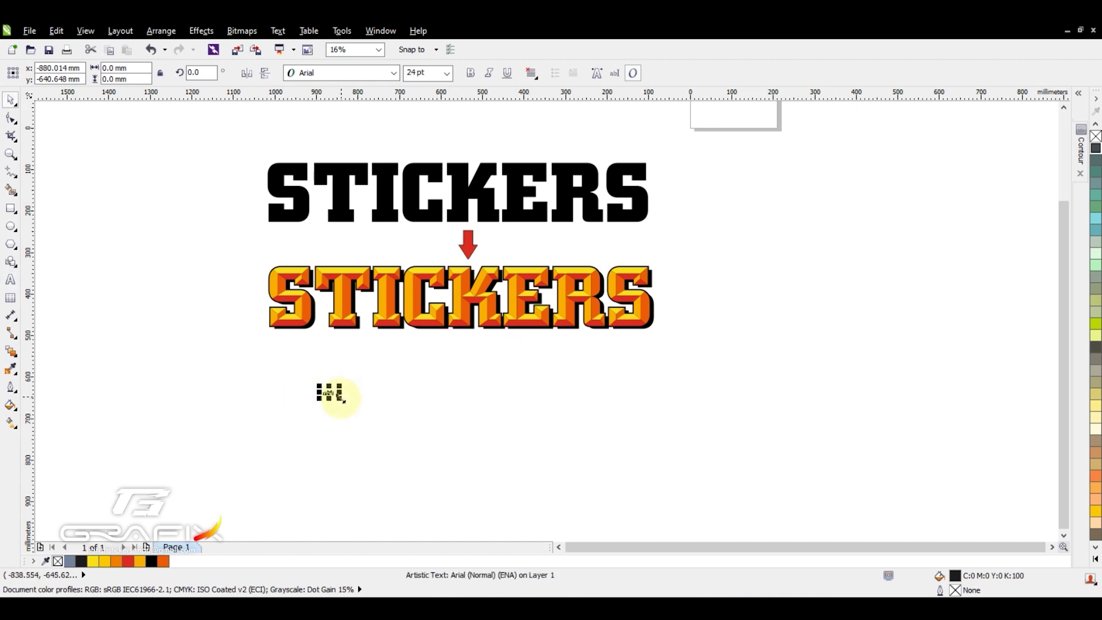
# Step: Replace the small text below the orange lettering with an enlarged "ABCD" in the SquareSlab711 Bd BT font
pyautogui.click(330, 393)
pyautogui.write('ABCD')
pyautogui.click(394, 73)
pyautogui.click(431, 394)
# Step: Set the ABCD text's height to 141.79 mm to match the black STICKERS lettering
pyautogui.click(459, 192)
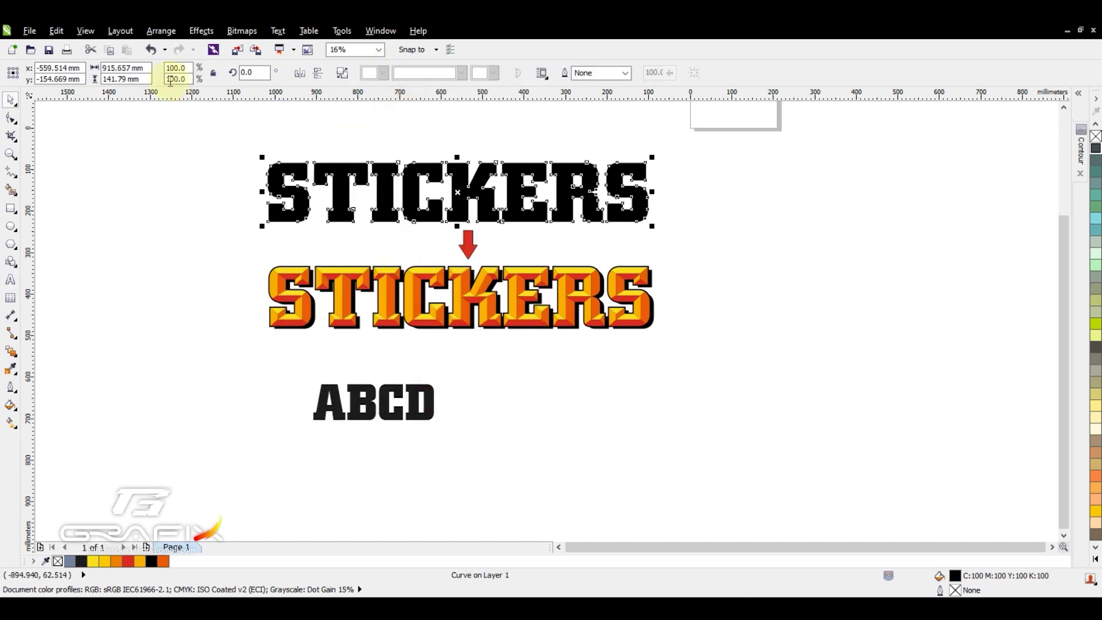
pyautogui.click(372, 400)
pyautogui.click(126, 78)
pyautogui.write('141.79 mm')
pyautogui.press('Return')
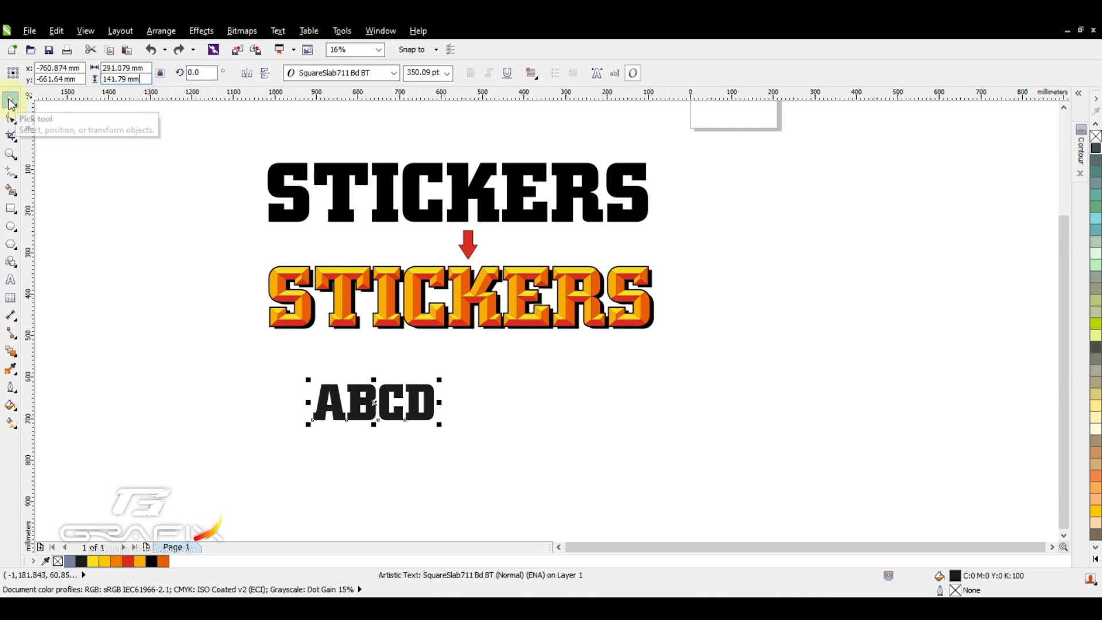
# Step: Extend the ABCD text with the remaining letters E through Z to complete the alphabet
pyautogui.write('EFGHIJKLM')
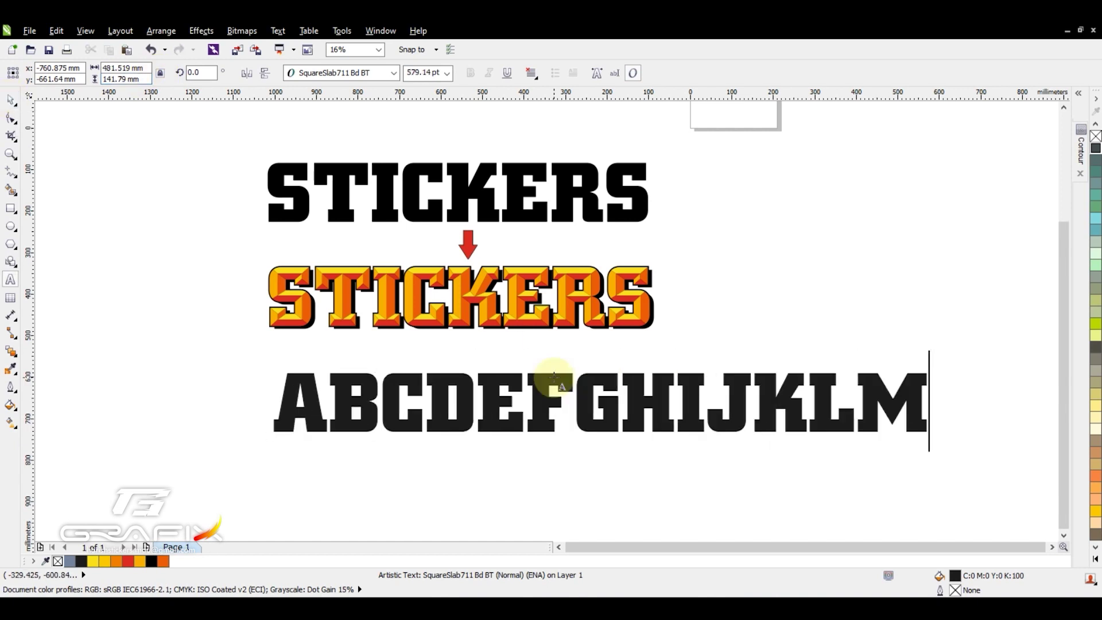
pyautogui.write('NOPQRSTUVWXYZ')
pyautogui.press('F4')
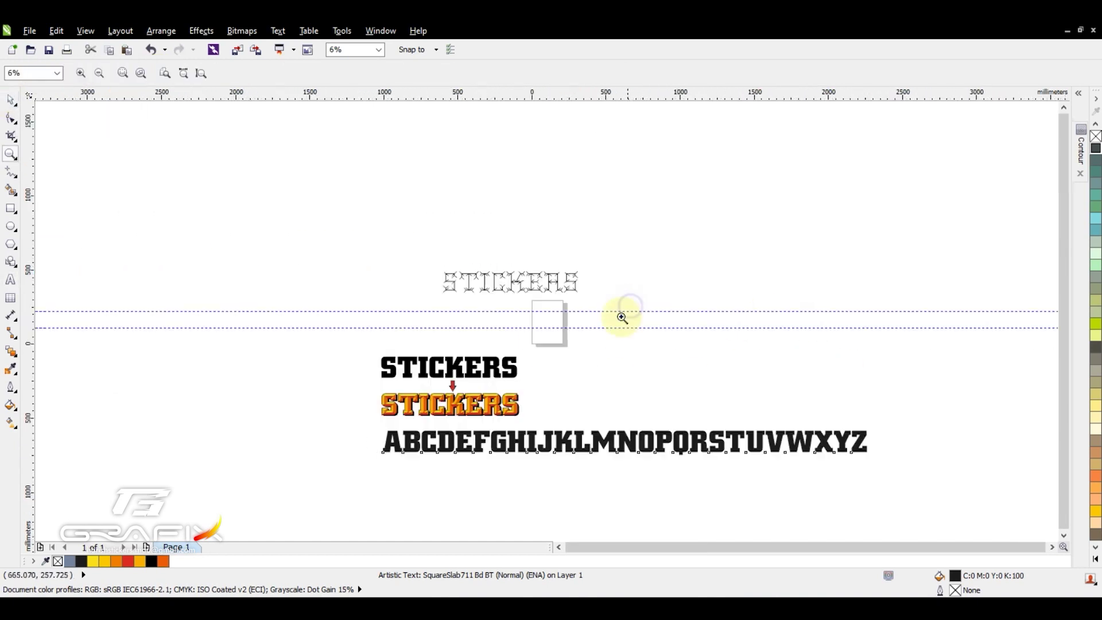
# Step: Convert the alphabet text to curves and switch the drawing to wireframe view
pyautogui.click(591, 399)
pyautogui.scroll(-3, 592, 399)
pyautogui.hotkey('ctrl', 'q')
pyautogui.hotkey('alt', 'v')
pyautogui.press('w')
pyautogui.moveTo(388, 293); pyautogui.dragTo(552, 436)
pyautogui.press('F3')
pyautogui.press('space')
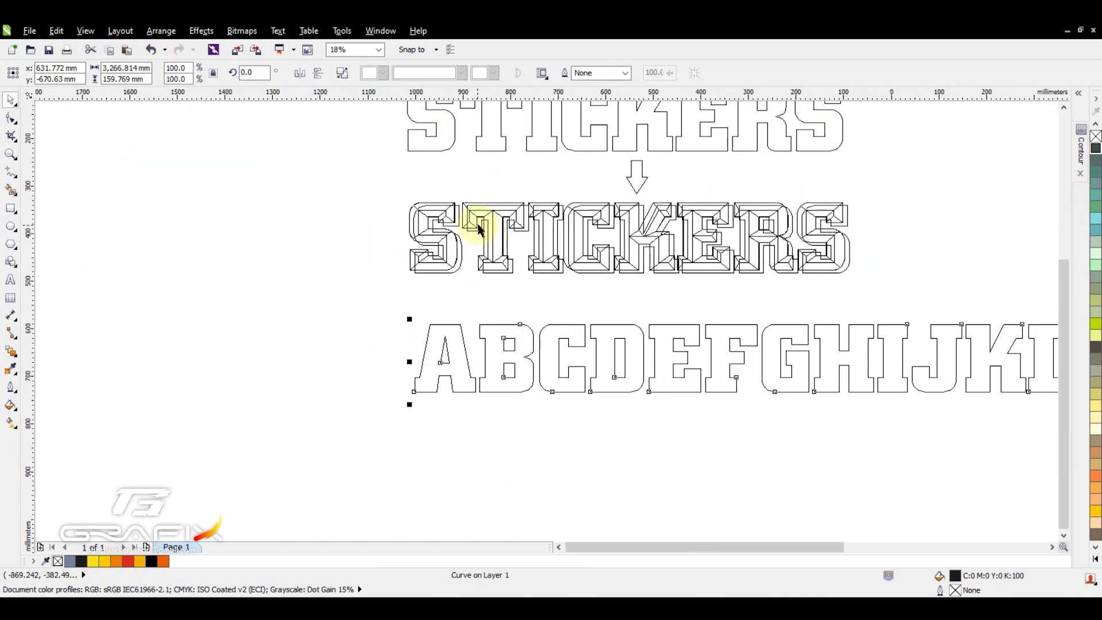
# Step: Switch back to enhanced view and delete the loose orange triangle beside the bevelled S copy
pyautogui.hotkey('alt', 'v')
pyautogui.press('e')
pyautogui.press('Escape')
pyautogui.hotkey('shift', 'F2')
pyautogui.click(394, 368)
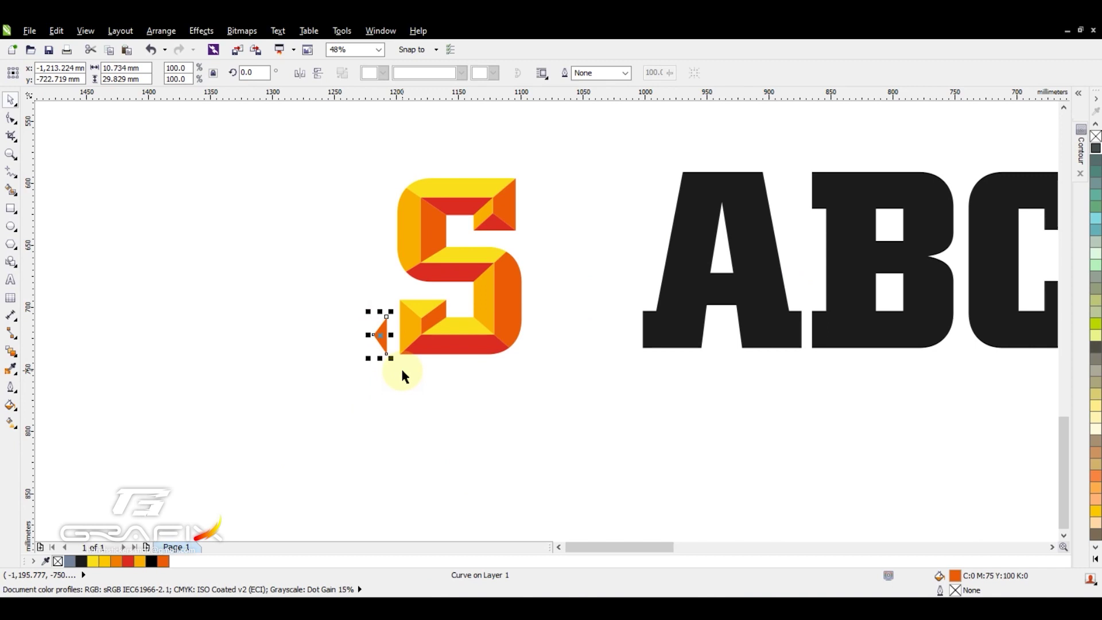
pyautogui.press('Delete')
# Step: Add a horizontal guideline along the top edge of the alphabet and group the pieces of the bevelled S
pyautogui.press('F3')
pyautogui.moveTo(811, 189); pyautogui.dragTo(354, 336)
pyautogui.scroll(2, 354, 344)
pyautogui.moveTo(402, 94); pyautogui.dragTo(394, 195)
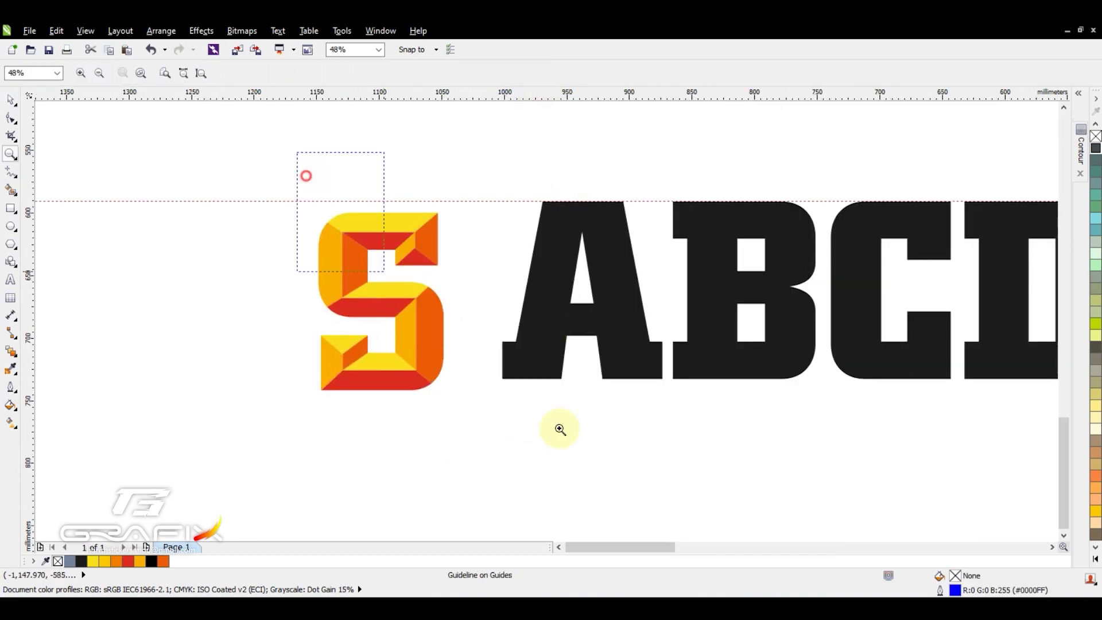
pyautogui.hotkey('ctrl', 'g')
# Step: Align the bevelled S with the top guideline and add horizontal guidelines through its upper and lower inner bevel edges
pyautogui.scroll(2, 432, 216)
pyautogui.scroll(-4, 344, 356)
pyautogui.scroll(6, 364, 336)
pyautogui.moveTo(477, 259); pyautogui.dragTo(489, 223)
pyautogui.scroll(-1, 725, 354)
pyautogui.rightClick(534, 438)
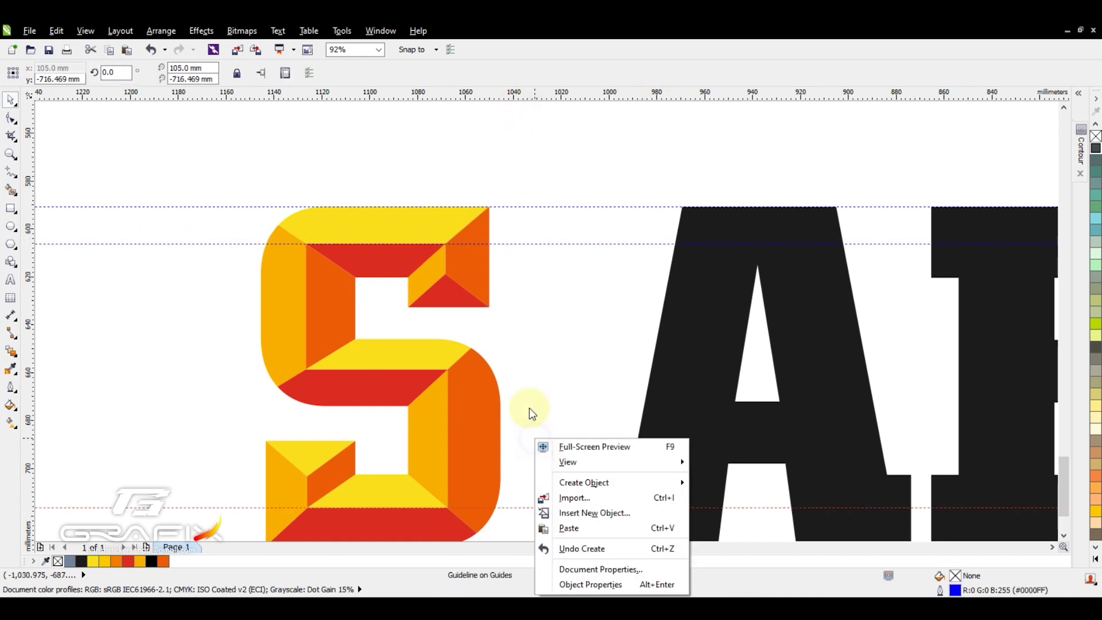
pyautogui.press('Escape')
pyautogui.scroll(-3, 601, 458)
pyautogui.scroll(2, 601, 458)
# Step: Fill the alphabet with the C100 M100 Y100 K100 black and return to wireframe view
pyautogui.click(670, 335)
pyautogui.click(152, 561)
pyautogui.press('z')
pyautogui.scroll(-2, 525, 516)
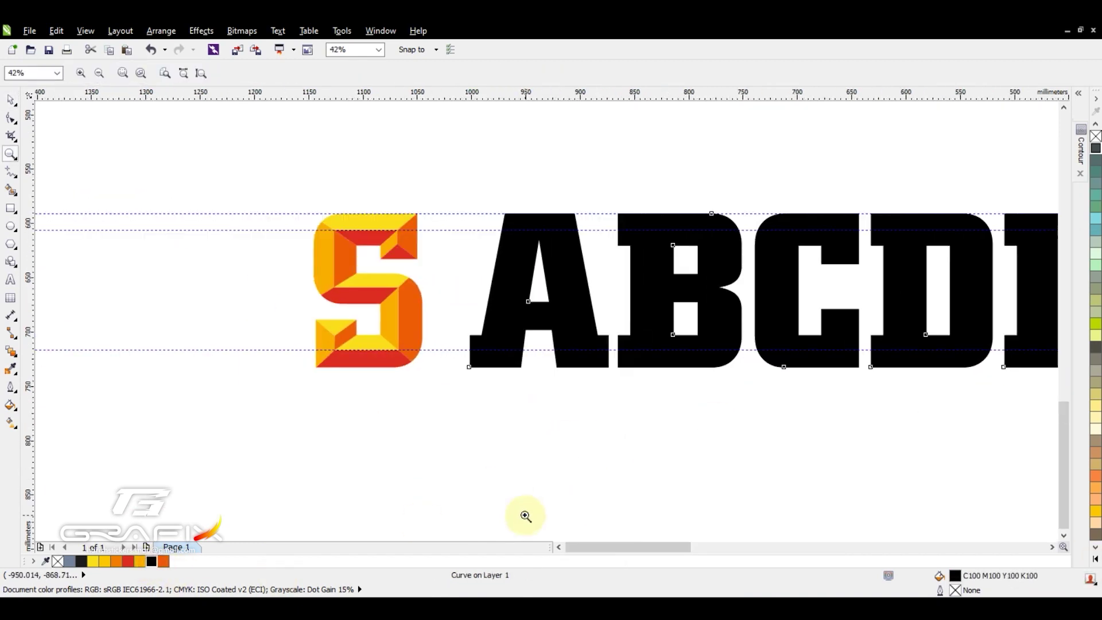
pyautogui.hotkey('shift', 'F9')
# Step: Draw the A's inner bevel lines between the two inner guidelines, with both slanted legs, a top line and short foot lines
pyautogui.scroll(3, 582, 234)
pyautogui.press('space')
pyautogui.click(442, 447)
pyautogui.doubleClick(500, 163)
pyautogui.doubleClick(582, 163)
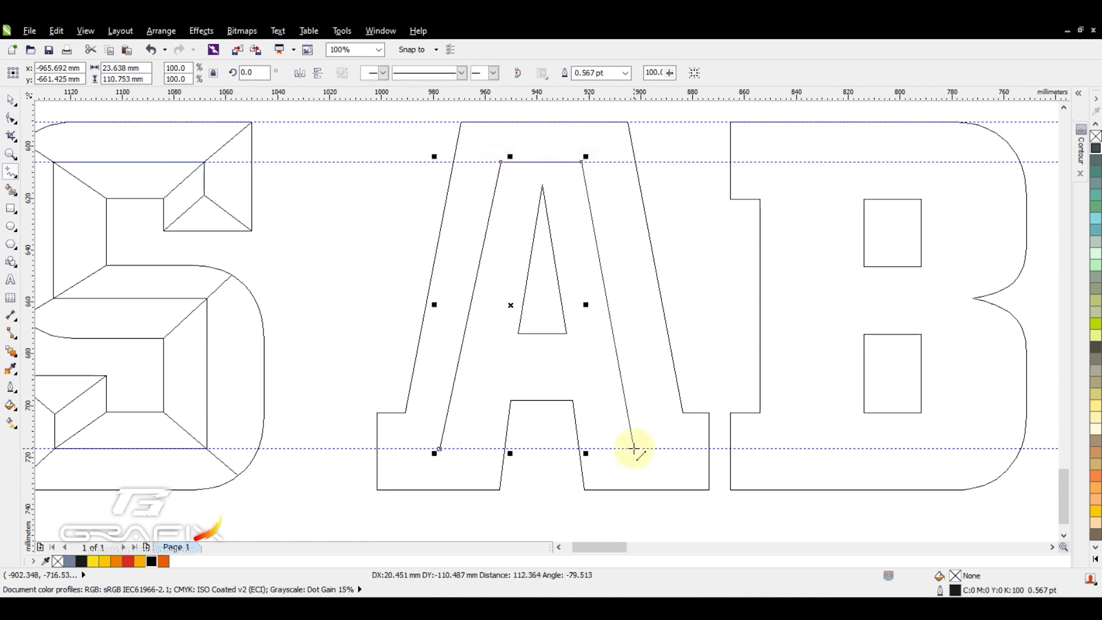
pyautogui.click(442, 448)
pyautogui.click(406, 449)
pyautogui.press('F10')
pyautogui.moveTo(644, 401); pyautogui.dragTo(647, 475)
# Step: Draw a horizontal crossbar line about 61 mm long across the A's legs and lower it slightly between the two openings
pyautogui.press('F5')
pyautogui.click(461, 359)
pyautogui.click(617, 360)
pyautogui.scroll(4, 618, 362)
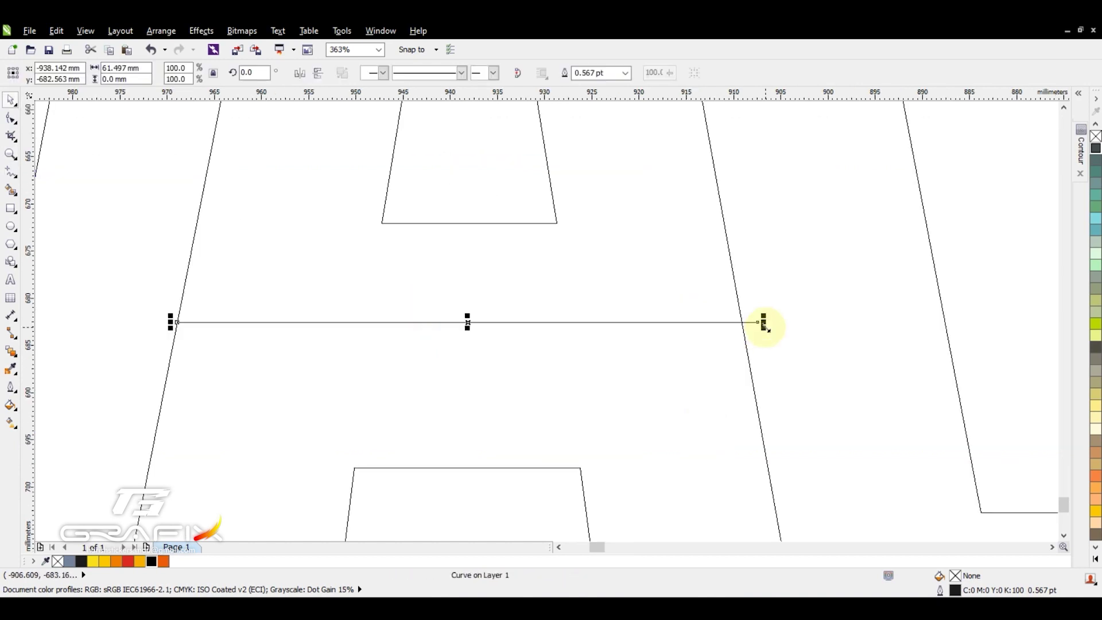
pyautogui.moveTo(513, 321); pyautogui.dragTo(506, 347)
pyautogui.scroll(-4, 738, 381)
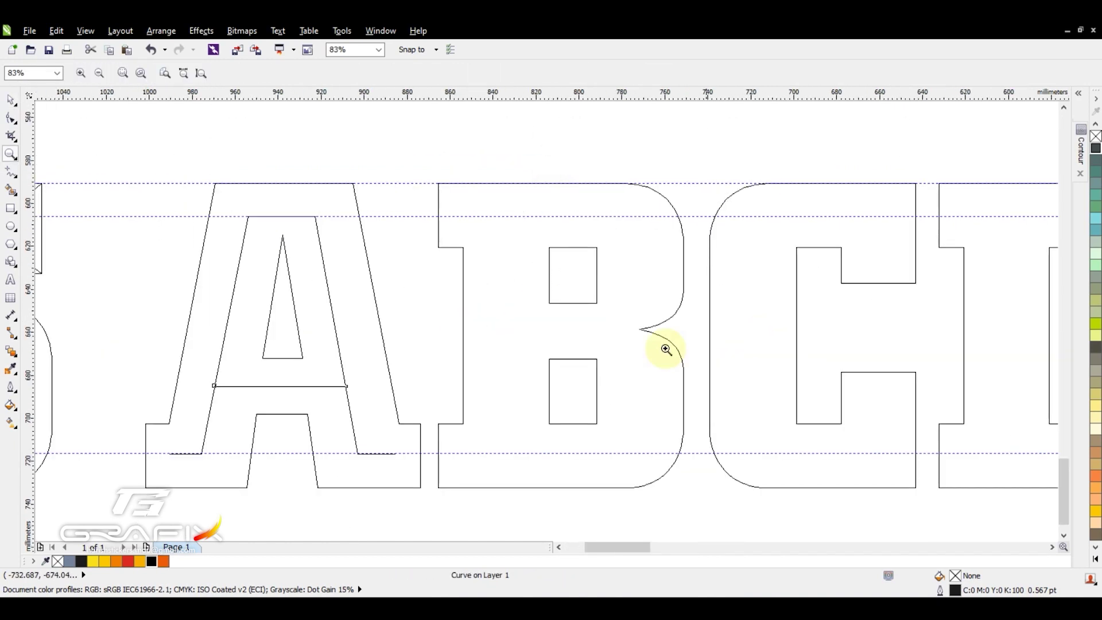
# Step: Draw the B's top, right and bottom bevel lines along the guidelines, plus a vertical line through its stem
pyautogui.press('F5')
pyautogui.click(428, 169)
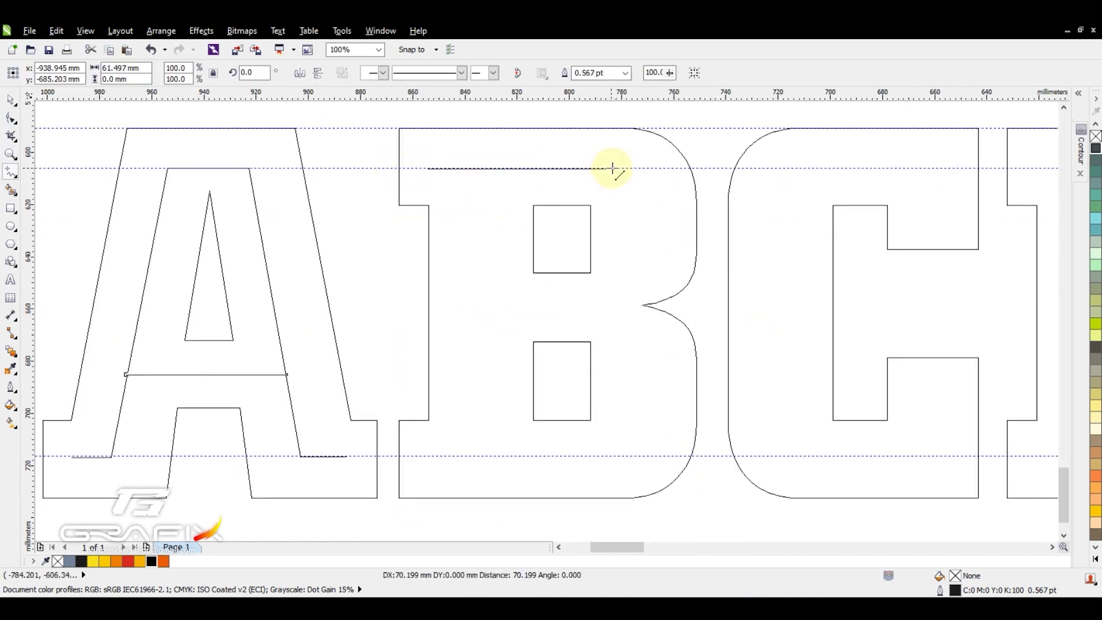
pyautogui.doubleClick(633, 168)
pyautogui.click(427, 457)
pyautogui.click(474, 167)
pyautogui.click(475, 460)
# Step: Draw a horizontal middle line across the B from its stem line to the right bevel line
pyautogui.press('z')
pyautogui.moveTo(447, 201); pyautogui.dragTo(738, 451)
pyautogui.press('F5')
pyautogui.click(378, 306)
pyautogui.doubleClick(638, 305)
pyautogui.scroll(-2, 598, 349)
# Step: Copy the B's inner bevel lines into the C and rotate the copy 180 degrees
pyautogui.scroll(-2, 649, 172)
pyautogui.scroll(3, 279, 141)
pyautogui.hotkey('ctrl', 'a')
pyautogui.moveTo(366, 324); pyautogui.dragTo(629, 311)
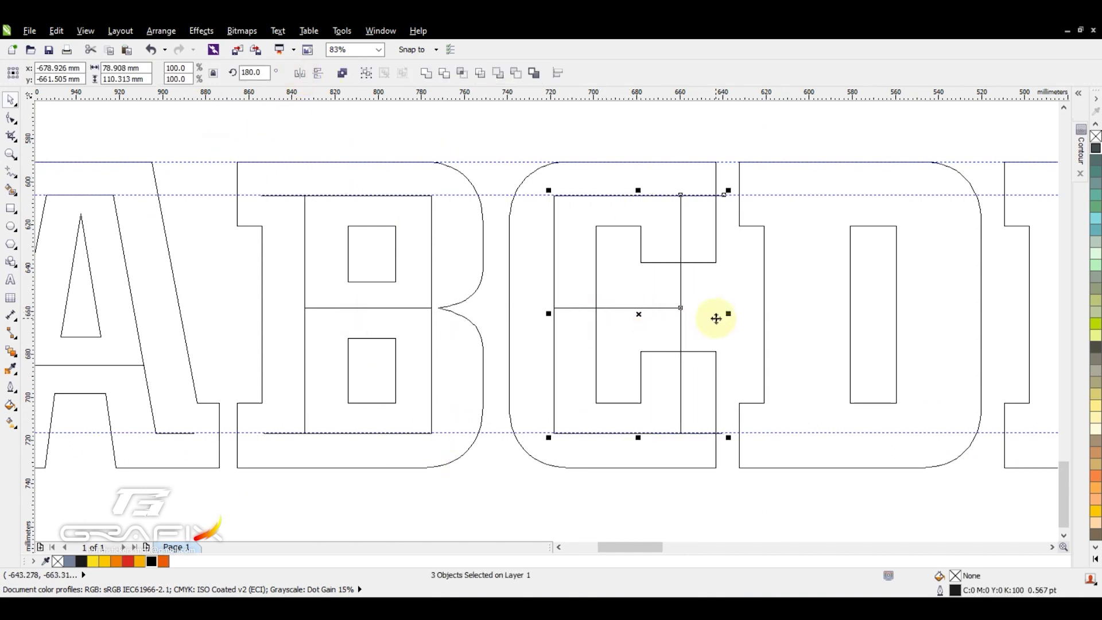
# Step: Remove the surplus lines from the C and finish its right ends with short vertical strokes pointing inward
pyautogui.press('Delete')
pyautogui.press('F5')
pyautogui.moveTo(684, 194); pyautogui.dragTo(684, 233)
pyautogui.moveTo(682, 432); pyautogui.dragTo(681, 387)
pyautogui.scroll(1, 625, 484)
pyautogui.press('F10')
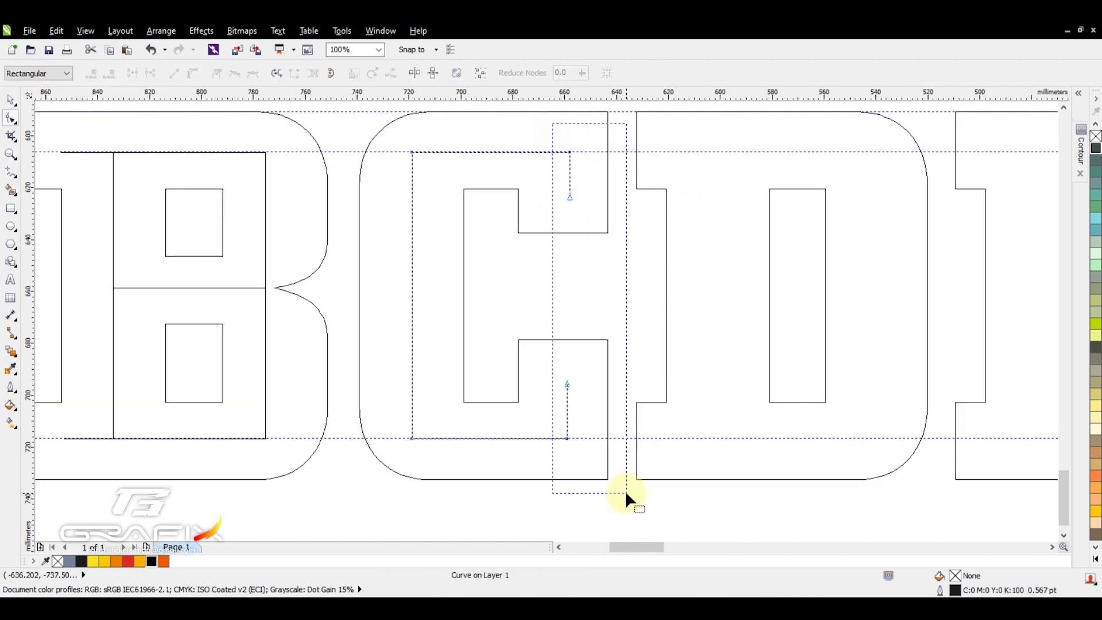
pyautogui.press('space')
# Step: Copy the B's inner bevel lines into the D and delete the horizontal middle line
pyautogui.scroll(-1, 617, 357)
pyautogui.moveTo(577, 302); pyautogui.dragTo(765, 302)
pyautogui.scroll(2, 801, 404)
pyautogui.scroll(-1, 622, 418)
pyautogui.press('Tab')
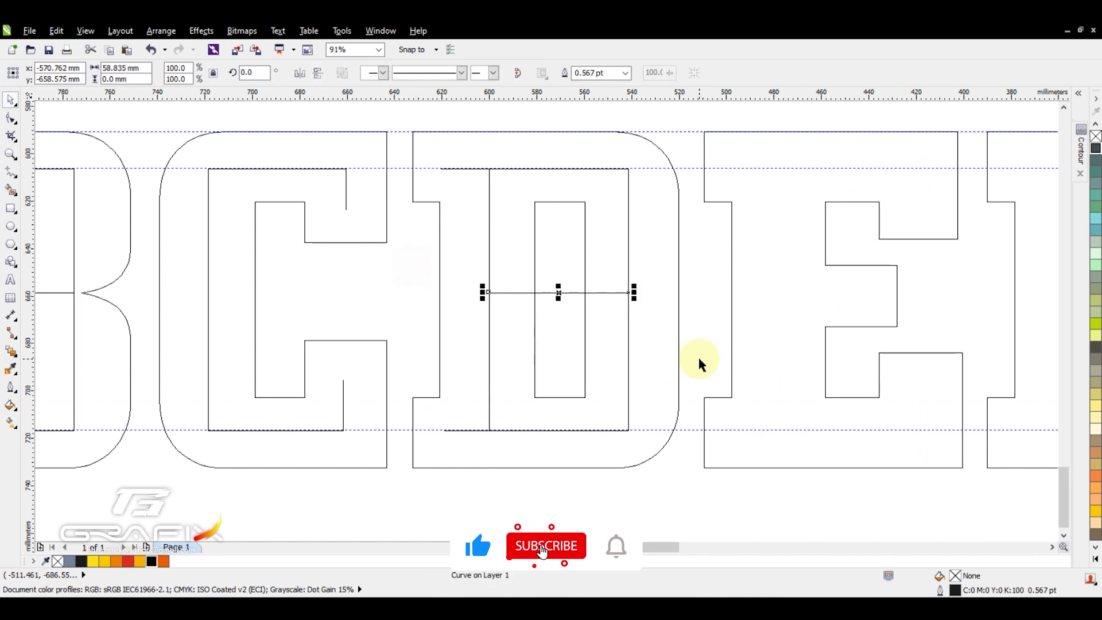
pyautogui.press('Delete')
# Step: Copy the D's inner bevel lines into the F
pyautogui.scroll(-8, 627, 179)
pyautogui.scroll(1, 423, 221)
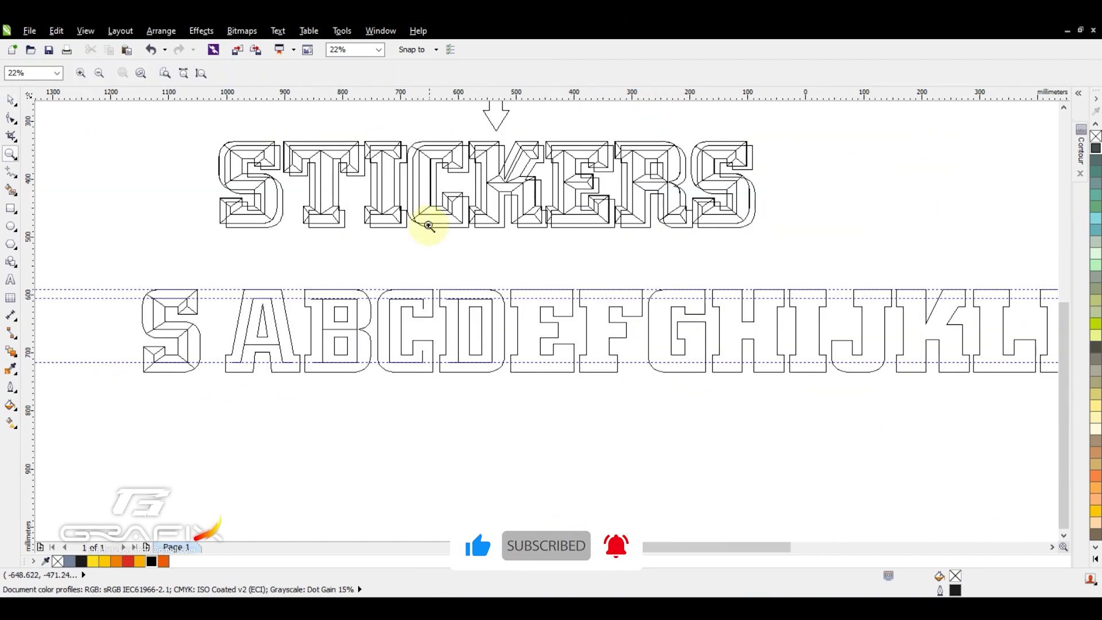
pyautogui.press('z')
pyautogui.click(522, 345)
pyautogui.scroll(1, 401, 258)
pyautogui.press('space')
pyautogui.moveTo(187, 183); pyautogui.dragTo(336, 389)
pyautogui.moveTo(253, 286); pyautogui.dragTo(664, 290)
pyautogui.scroll(1, 673, 501)
# Step: Reshape the F's bevel lines by breaking the right side, shortening its upper and lower ends, and adding a middle arm
pyautogui.press('F10')
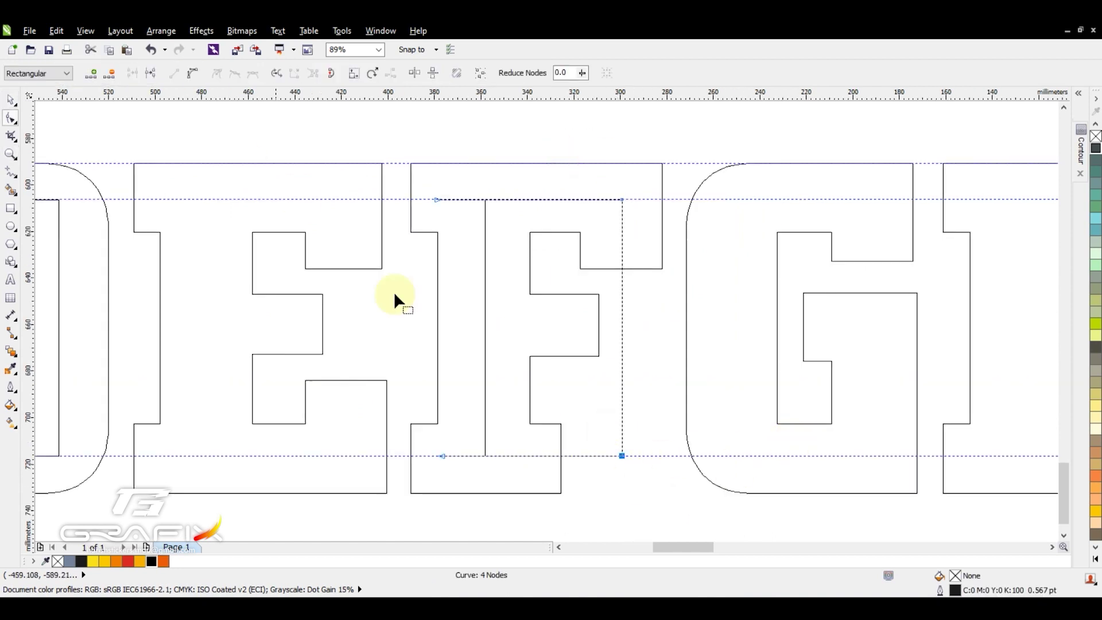
pyautogui.doubleClick(530, 457)
pyautogui.click(149, 74)
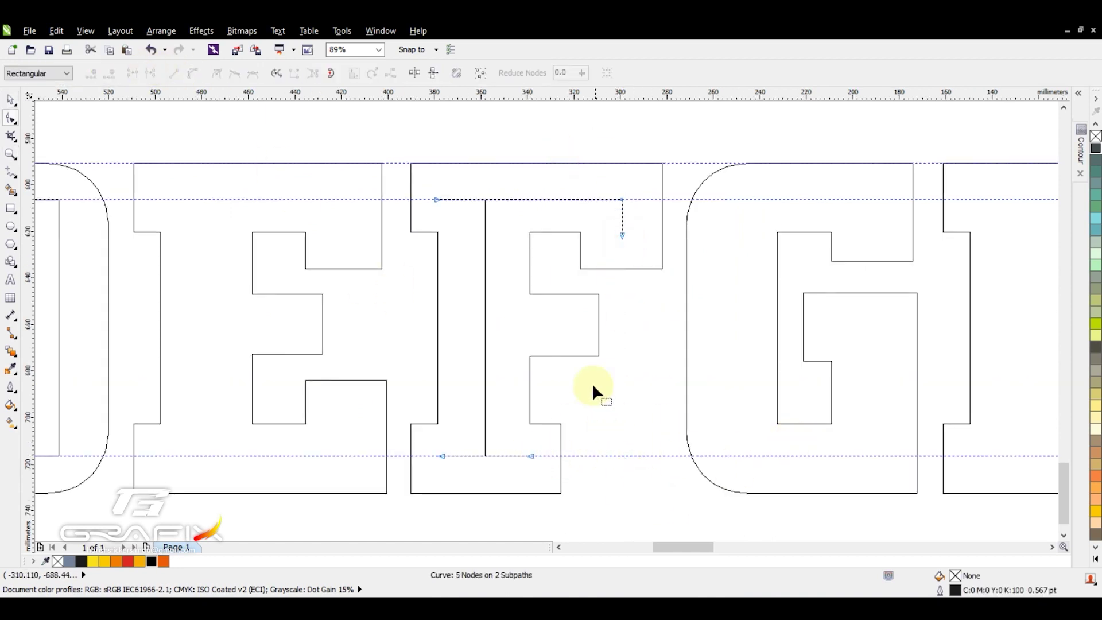
pyautogui.moveTo(484, 327); pyautogui.dragTo(571, 327)
pyautogui.scroll(3, 571, 327)
pyautogui.scroll(-3, 696, 398)
pyautogui.press('z')
pyautogui.scroll(-3, 682, 367)
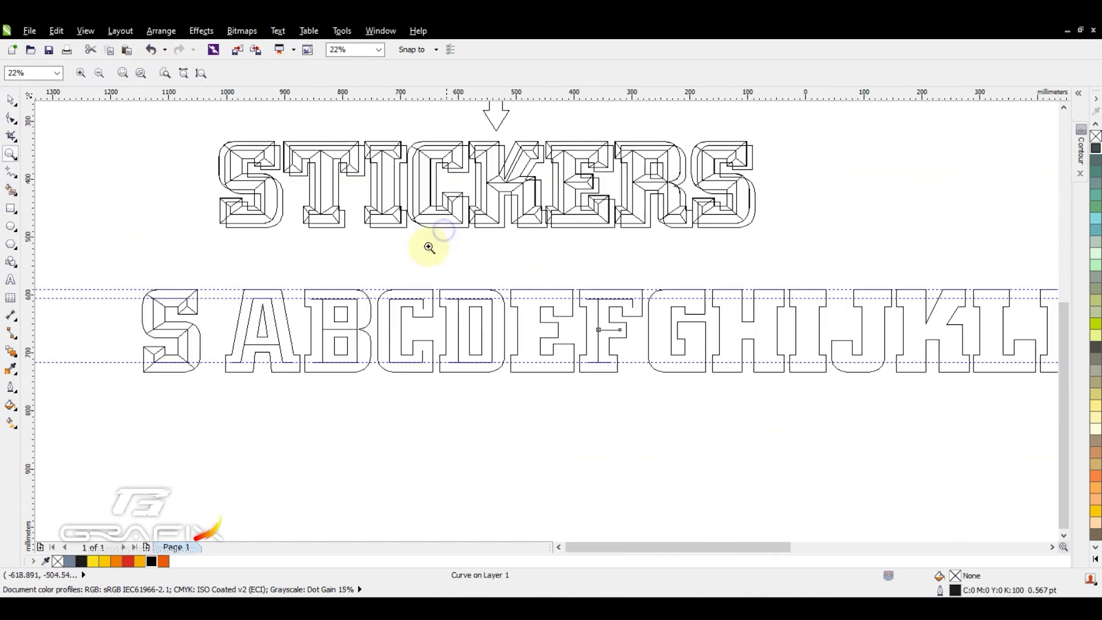
# Step: Place a copy of the C's inner bevel lines inside the G
pyautogui.scroll(2, 429, 248)
pyautogui.press('space')
pyautogui.click(246, 300)
pyautogui.click(123, 291)
pyautogui.press('z')
pyautogui.scroll(2, 699, 384)
pyautogui.press('Left')
pyautogui.press('Left')
pyautogui.press('Left')
pyautogui.press('Left')
pyautogui.press('Left')
pyautogui.press('Left')
pyautogui.press('Left')
pyautogui.press('Left')
pyautogui.press('Left')
pyautogui.press('Left')
pyautogui.scroll(1, 584, 315)
# Step: Draw the G's lower-right bevel line from the bottom guideline up to mid-height and a short way inward
pyautogui.press('F10')
pyautogui.press('F5')
pyautogui.click(588, 430)
pyautogui.doubleClick(592, 267)
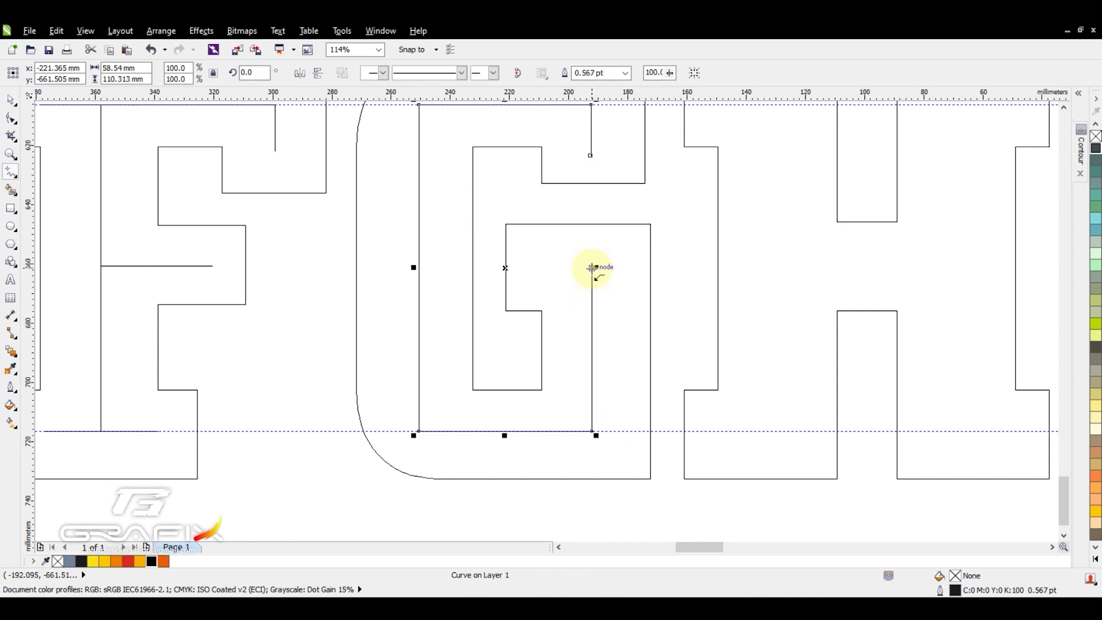
pyautogui.click(535, 268)
# Step: Copy the F's inner bevel lines into the H
pyautogui.scroll(-3, 635, 306)
pyautogui.scroll(2, 751, 328)
pyautogui.press('space')
pyautogui.moveTo(155, 185); pyautogui.dragTo(261, 371)
pyautogui.moveTo(223, 292); pyautogui.dragTo(576, 294)
# Step: Reshape the copied lines to fit the H, with two stems, short serif lines and a connecting crossbar
pyautogui.scroll(2, 599, 226)
pyautogui.press('F10')
pyautogui.moveTo(616, 151); pyautogui.dragTo(480, 153)
pyautogui.moveTo(523, 409); pyautogui.dragTo(480, 409)
pyautogui.moveTo(619, 278); pyautogui.dragTo(620, 278)
pyautogui.press('space')
pyautogui.moveTo(455, 278); pyautogui.dragTo(659, 290)
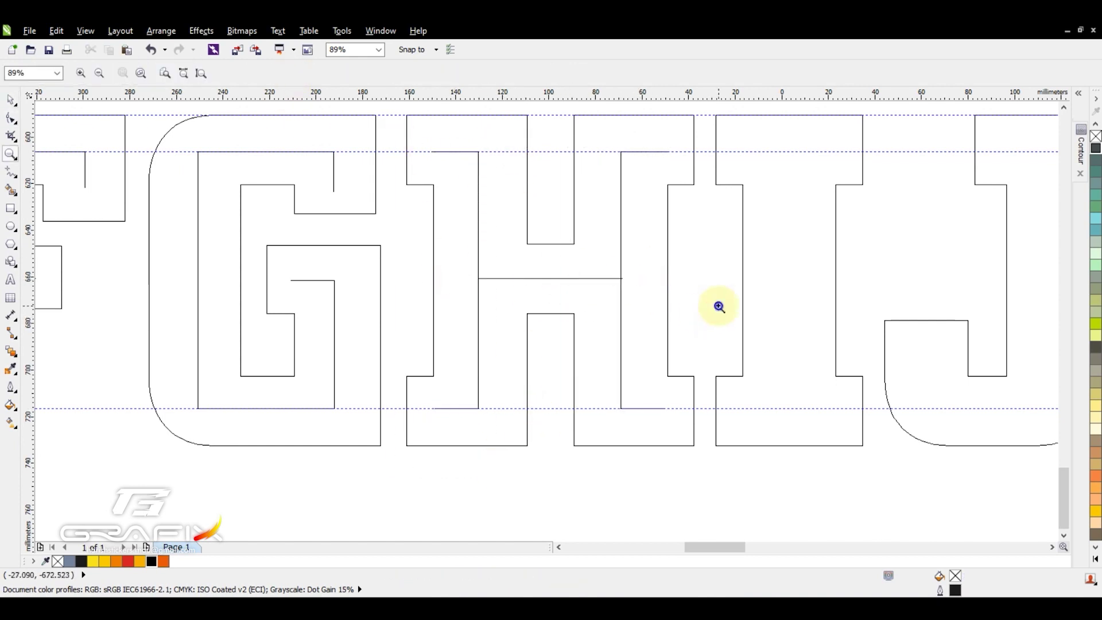
# Step: Copy the H's right stem line into the I and add top and bottom serif lines on its other side
pyautogui.scroll(-1, 718, 305)
pyautogui.moveTo(428, 295); pyautogui.dragTo(576, 305)
pyautogui.moveTo(517, 135); pyautogui.dragTo(627, 221)
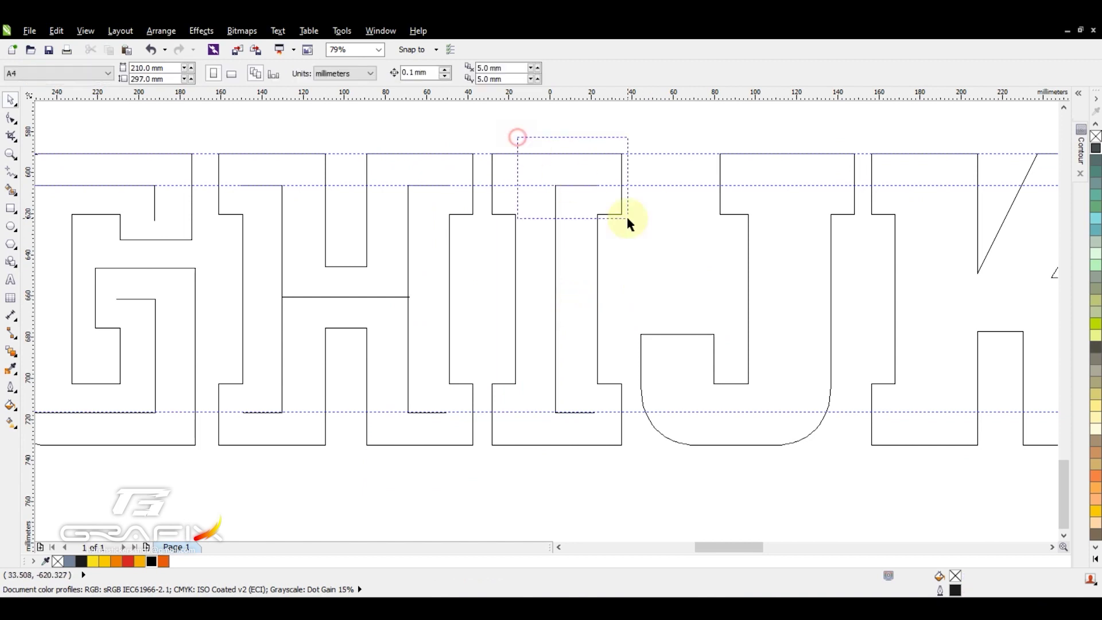
pyautogui.press('F5')
pyautogui.click(519, 186)
pyautogui.press('space')
pyautogui.click(612, 450)
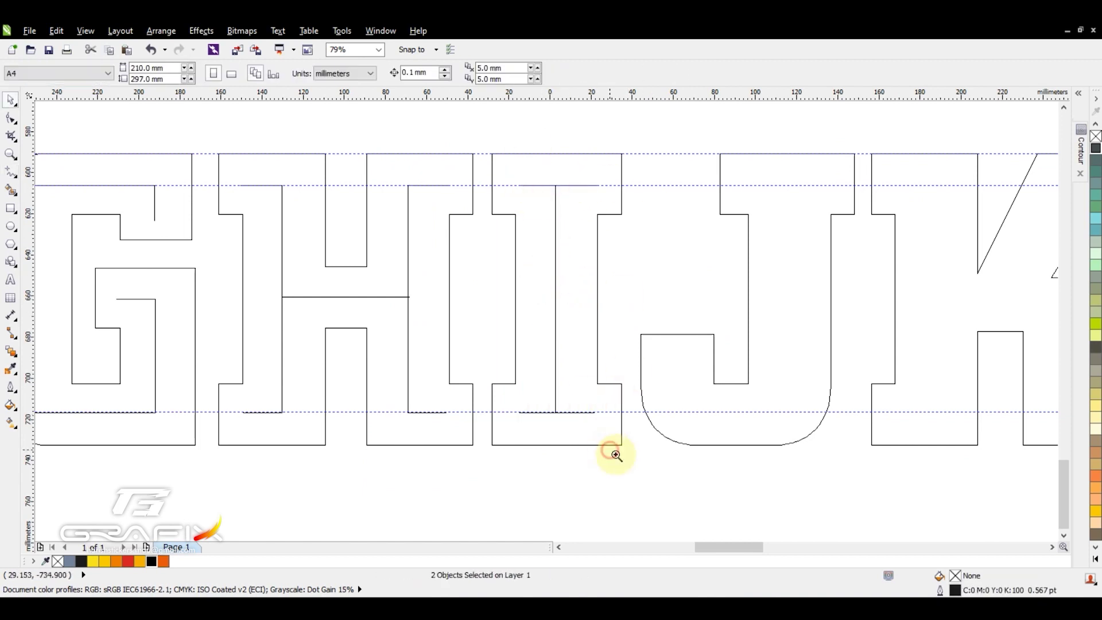
# Step: Copy the G's inner bevel lines into the J and mirror the copy horizontally
pyautogui.hscroll(3, 598, 339)
pyautogui.scroll(-2, 324, 252)
pyautogui.click(832, 277)
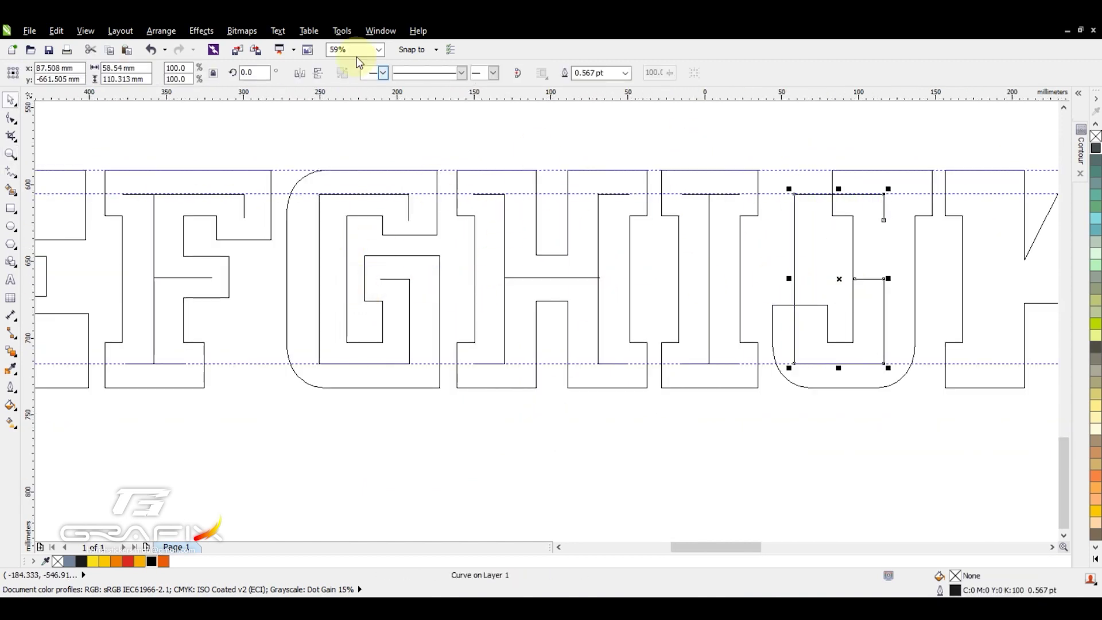
pyautogui.hotkey('shift', 'F2')
# Step: Reshape the J's bevel lines by shortening the top line, extending it to the right, and trimming the left hook
pyautogui.press('F10')
pyautogui.moveTo(424, 148); pyautogui.dragTo(453, 193)
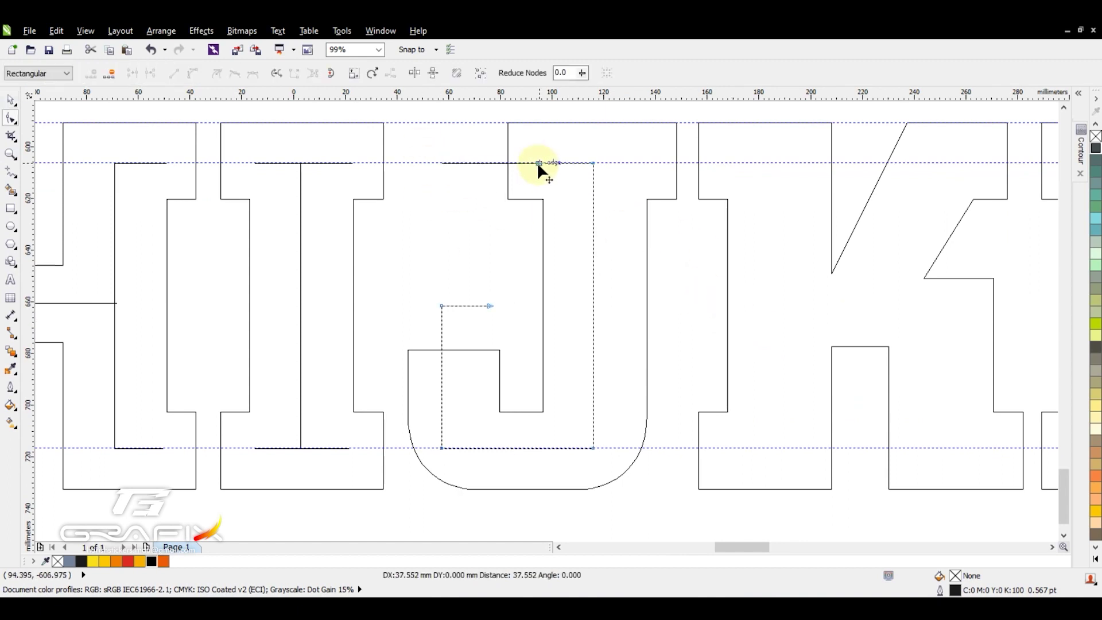
pyautogui.moveTo(536, 162); pyautogui.dragTo(644, 165)
pyautogui.moveTo(421, 274); pyautogui.dragTo(469, 341)
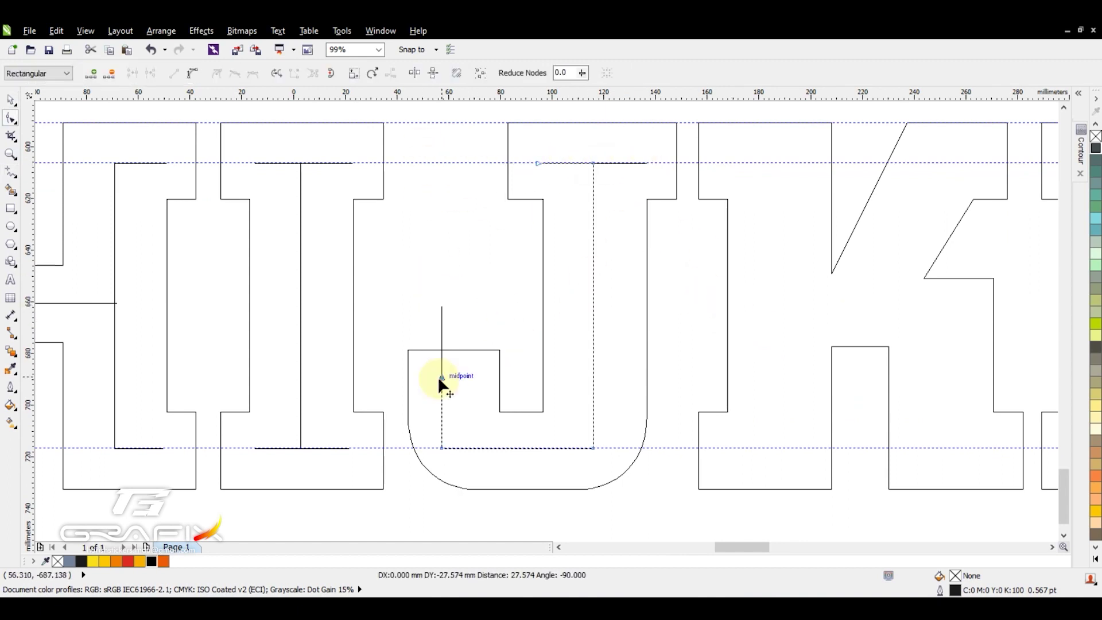
pyautogui.scroll(-3, 607, 418)
pyautogui.scroll(-2, 843, 248)
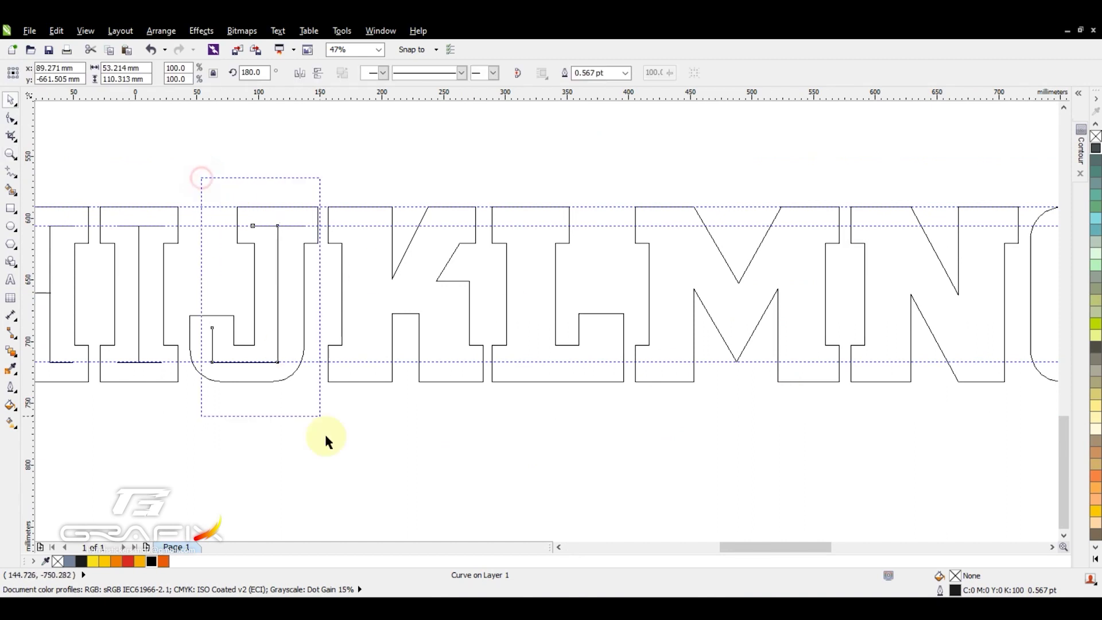
# Step: Complete the L's bevel lines with a stem, a base line extended left past the stem, and a short right upstroke
pyautogui.scroll(2, 514, 307)
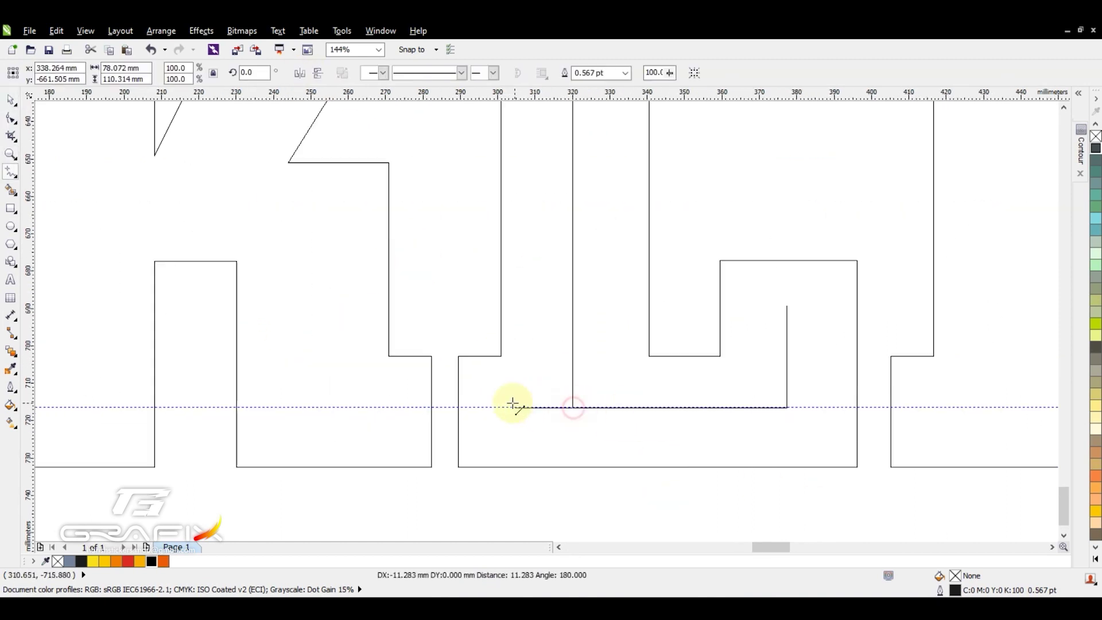
pyautogui.scroll(-2, 512, 401)
pyautogui.scroll(-2, 554, 393)
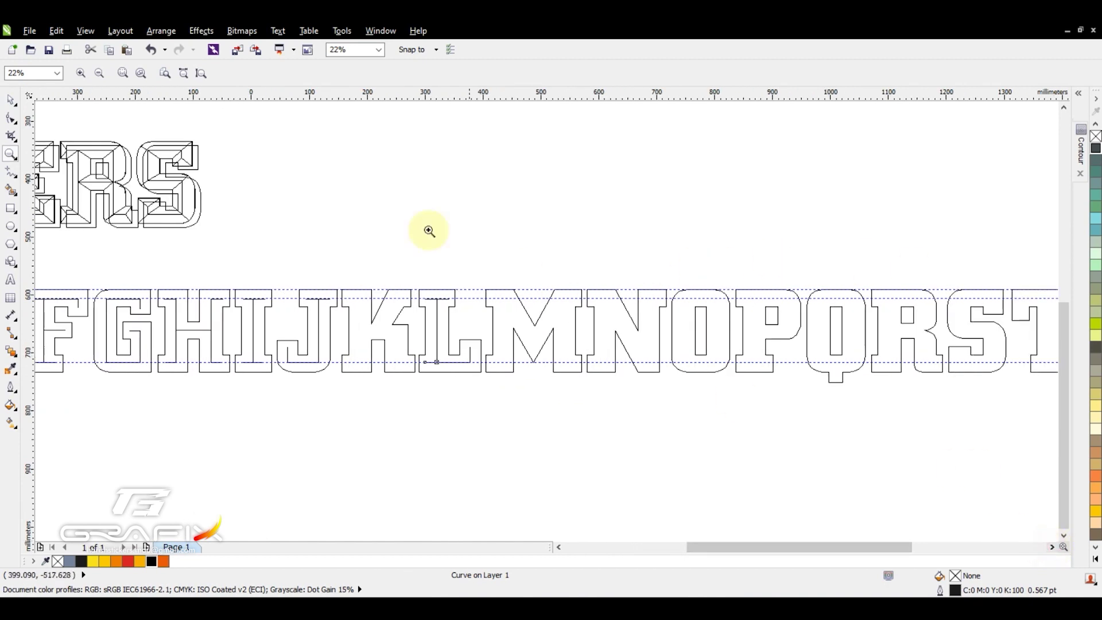
# Step: Copy the L's bevel lines into the M's first stem
pyautogui.scroll(4, 320, 315)
pyautogui.press('space')
pyautogui.click(320, 315)
pyautogui.moveTo(511, 339); pyautogui.dragTo(512, 339)
pyautogui.scroll(1, 406, 339)
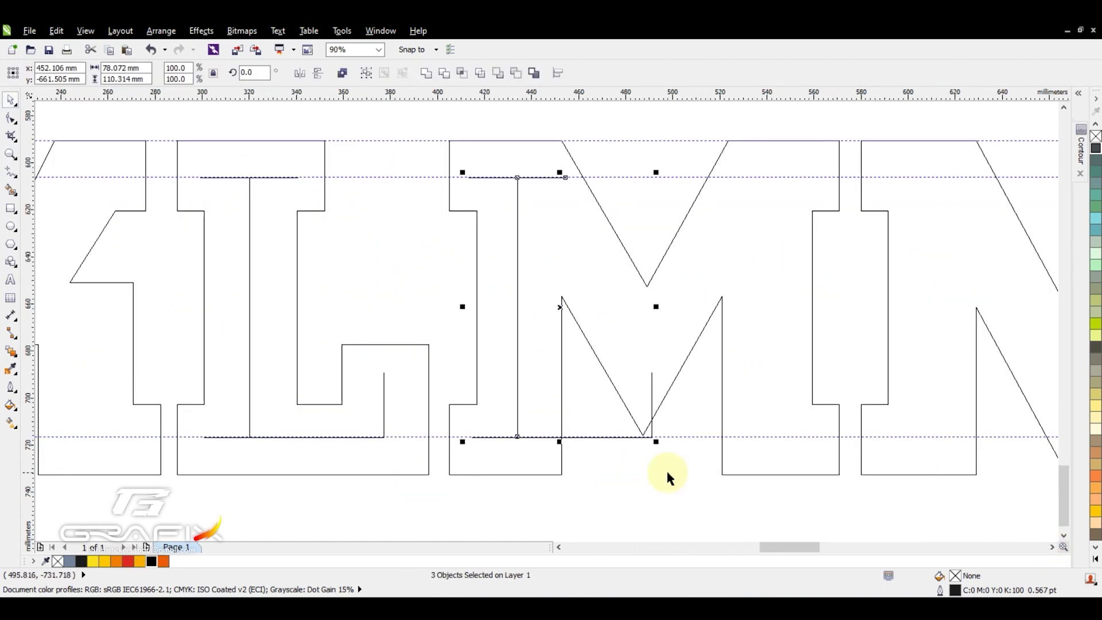
# Step: Remove the copied upstroke, shorten the base line at the M's first stem, and place a mirrored copy in its other stem
pyautogui.press('F10')
pyautogui.press('space')
pyautogui.moveTo(460, 307); pyautogui.dragTo(536, 312)
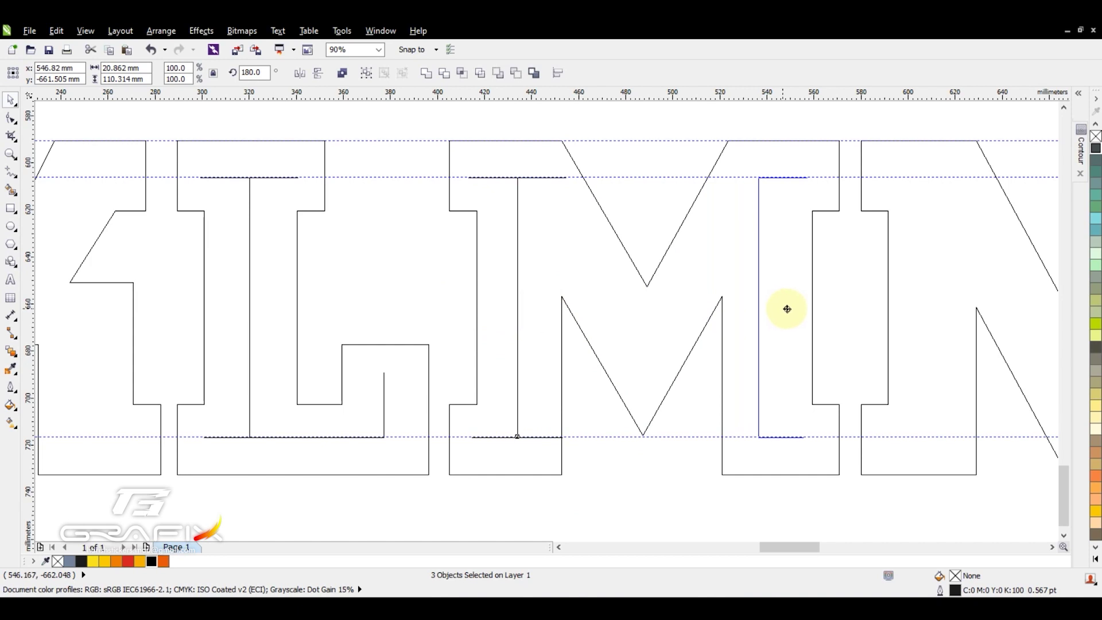
# Step: Draw a V-shaped bevel line between the M's stems and pull its two upper ends slightly inward
pyautogui.scroll(1, 791, 309)
pyautogui.press('F5')
pyautogui.moveTo(367, 193); pyautogui.dragTo(512, 390)
pyautogui.moveTo(512, 390); pyautogui.dragTo(658, 193)
pyautogui.press('F10')
pyautogui.moveTo(349, 150); pyautogui.dragTo(721, 501)
pyautogui.scroll(1, 593, 476)
pyautogui.moveTo(412, 220)
pyautogui.mouseDown()
pyautogui.moveTo(436, 222)
pyautogui.moveTo(423, 218)
pyautogui.mouseUp()
pyautogui.moveTo(777, 219); pyautogui.dragTo(765, 219)
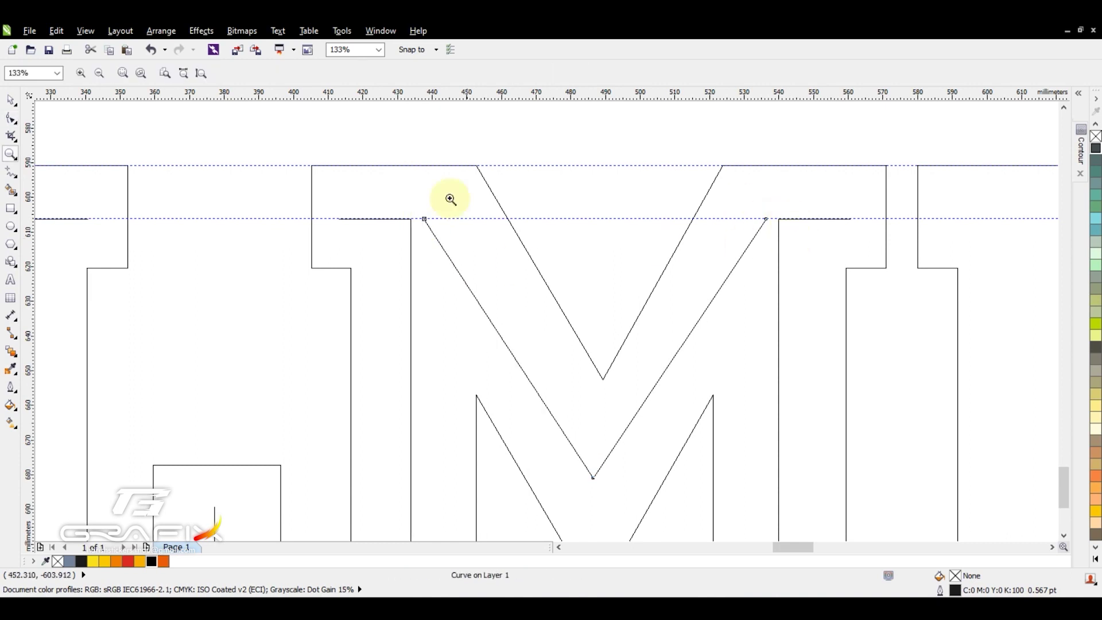
# Step: Connect the upper ends of the M's V-shaped line to the stem lines with short horizontal lines
pyautogui.scroll(3, 593, 198)
pyautogui.press('F5')
pyautogui.moveTo(101, 242); pyautogui.dragTo(102, 241)
pyautogui.scroll(6, 174, 239)
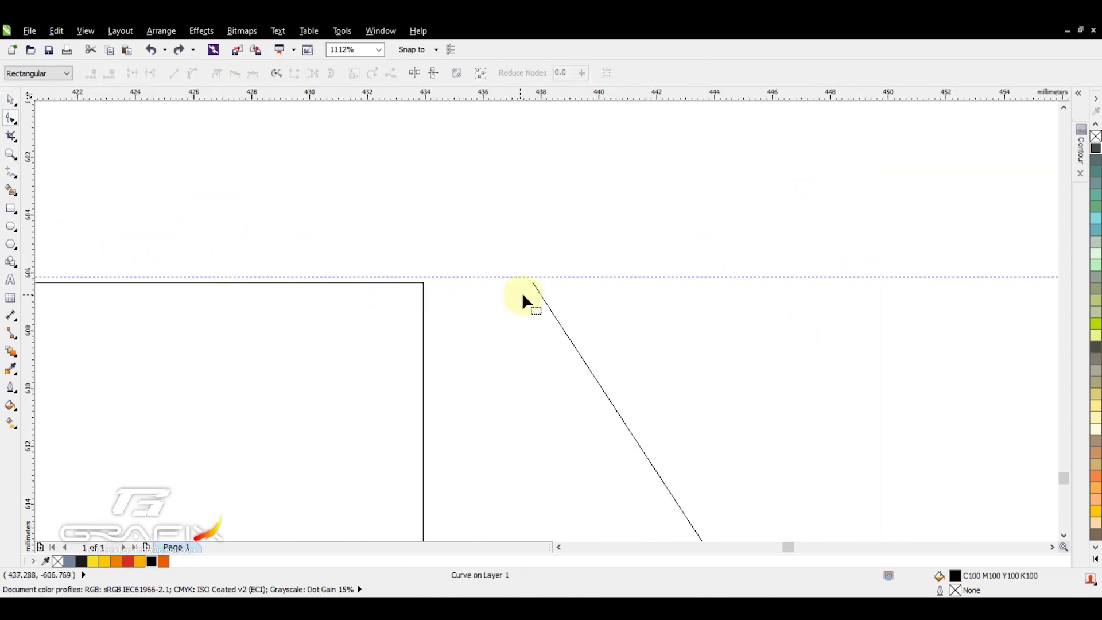
pyautogui.rightClick(531, 283)
pyautogui.press('Escape')
pyautogui.scroll(-7, 423, 283)
# Step: Copy the M's stem lines and first diagonal into the N
pyautogui.press('space')
pyautogui.moveTo(423, 167); pyautogui.dragTo(690, 467)
pyautogui.moveTo(814, 327); pyautogui.dragTo(852, 326)
pyautogui.scroll(2, 853, 327)
pyautogui.press('F10')
pyautogui.moveTo(660, 166); pyautogui.dragTo(763, 494)
pyautogui.hotkey('ctrl', 'z')
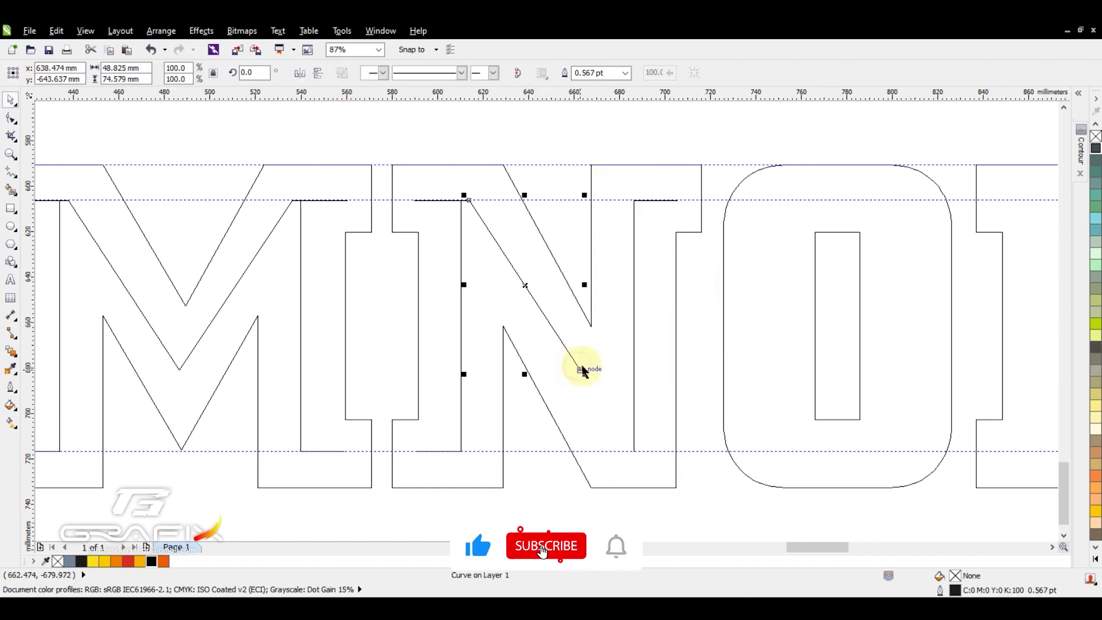
# Step: Run the N's diagonal from the first stem's upper end down to the foot of the second stem and join it there
pyautogui.press('F5')
pyautogui.click(470, 200)
pyautogui.click(633, 450)
pyautogui.press('z')
pyautogui.scroll(2, 598, 436)
pyautogui.scroll(5, 599, 436)
pyautogui.press('F5')
pyautogui.click(584, 364)
pyautogui.scroll(3, 436, 310)
pyautogui.scroll(-8, 436, 310)
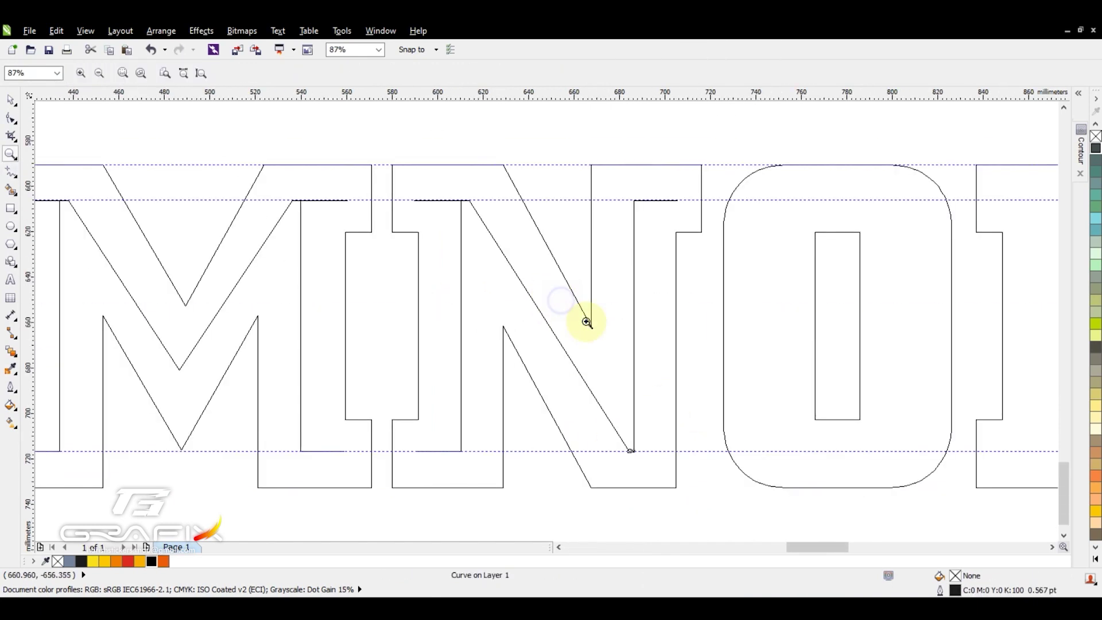
# Step: Draw an inner rectangle about 58 by 110 mm in the O and stretch it to the upper guideline
pyautogui.scroll(1, 614, 369)
pyautogui.press('F6')
pyautogui.moveTo(561, 212); pyautogui.dragTo(674, 425)
pyautogui.press('space')
pyautogui.scroll(5, 713, 406)
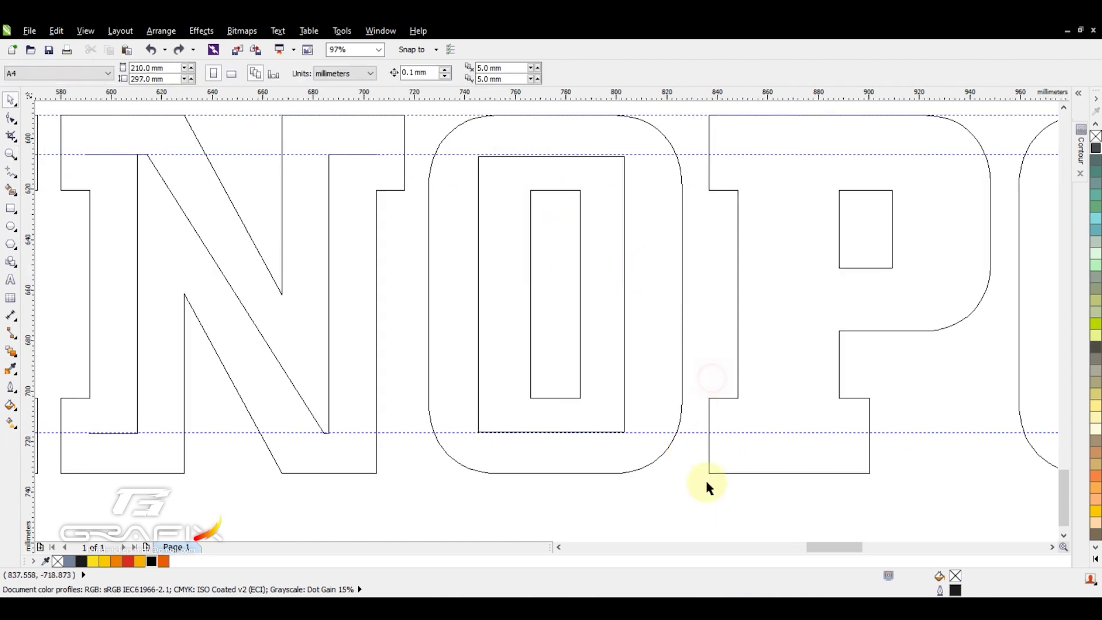
pyautogui.moveTo(447, 212); pyautogui.dragTo(447, 204)
# Step: Copy the N's first stem lines into the P and draw a rectangle about 60 by 57 mm around its counter
pyautogui.scroll(-5, 622, 325)
pyautogui.scroll(1, 622, 435)
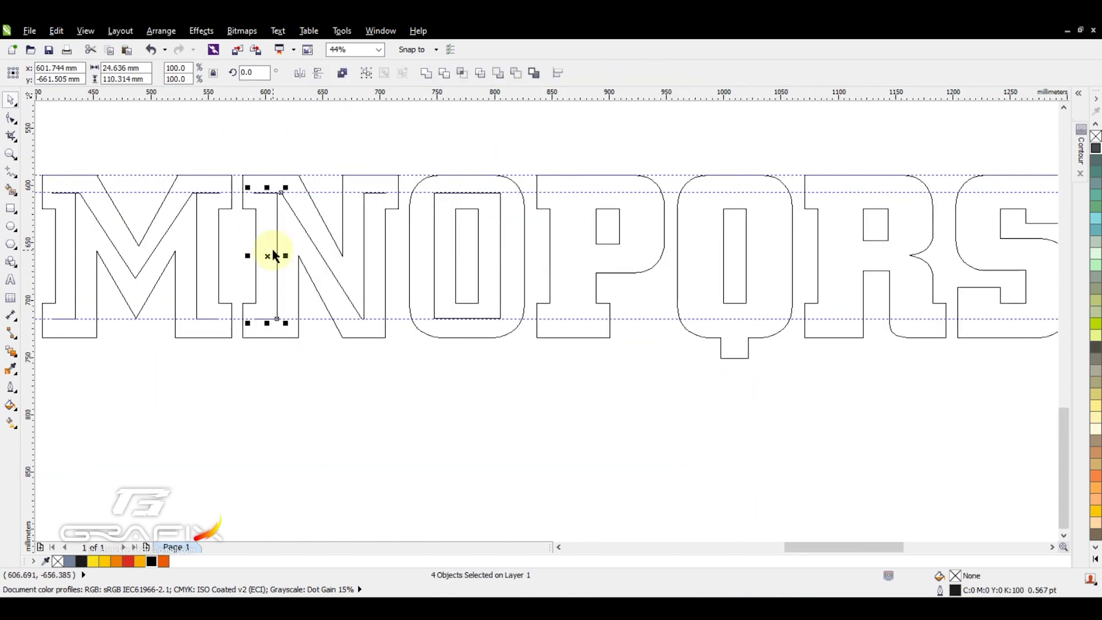
pyautogui.scroll(2, 564, 264)
pyautogui.scroll(3, 556, 305)
pyautogui.press('F6')
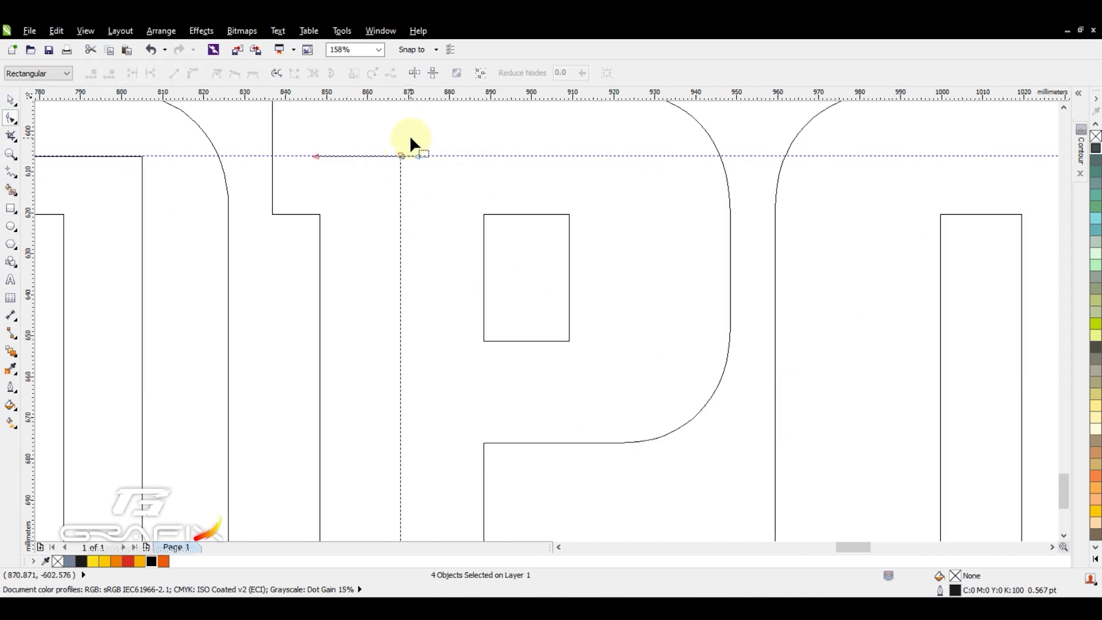
pyautogui.moveTo(404, 155); pyautogui.dragTo(647, 392)
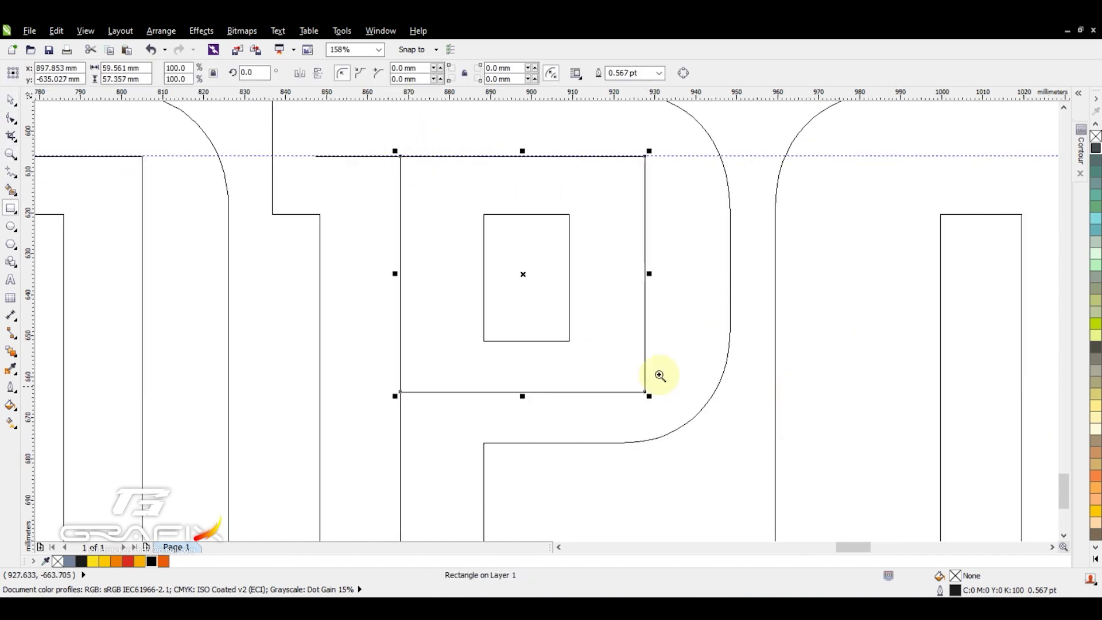
pyautogui.press('space')
# Step: Copy the O's inner rectangle into the Q and add a short vertical line down into its tail
pyautogui.scroll(-5, 520, 365)
pyautogui.scroll(2, 733, 261)
pyautogui.moveTo(472, 352); pyautogui.dragTo(651, 516)
pyautogui.scroll(3, 504, 344)
pyautogui.moveTo(500, 254); pyautogui.dragTo(657, 422)
pyautogui.press('z')
pyautogui.scroll(-8, 694, 250)
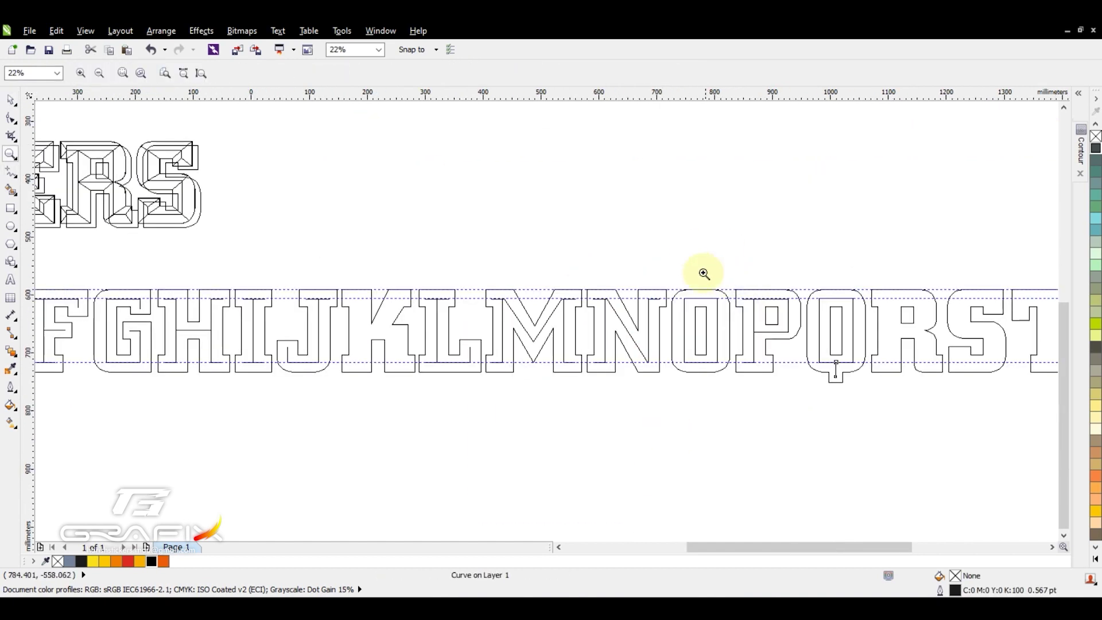
# Step: Copy the O's inner rectangle into the U and resize it to about 63 mm wide around the inner gap
pyautogui.click(1052, 547)
pyautogui.click(1052, 547)
pyautogui.scroll(1, 927, 508)
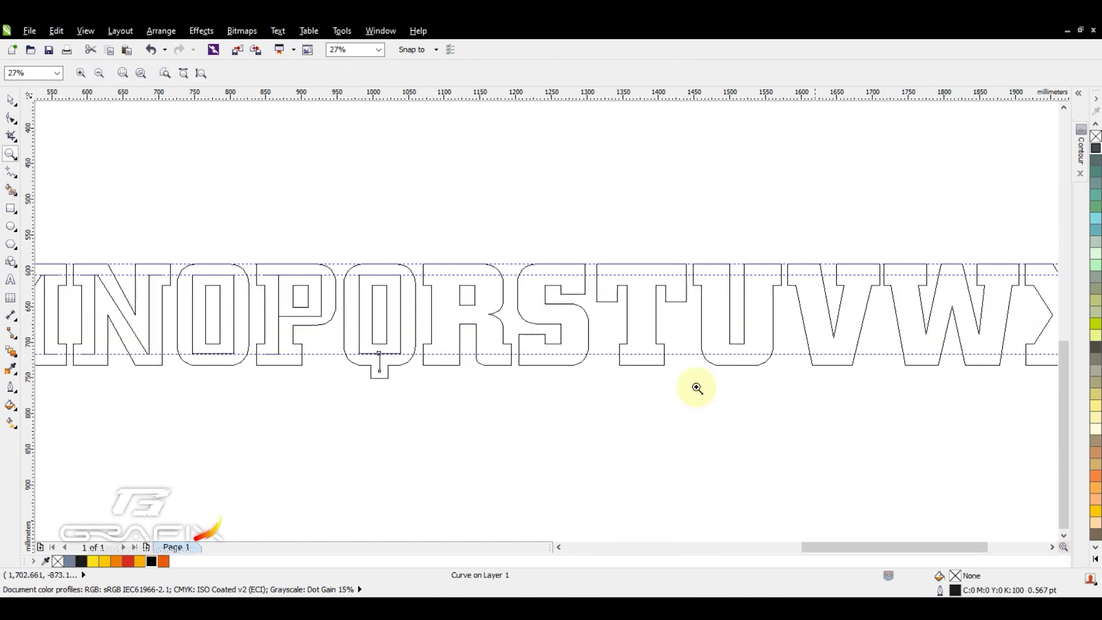
pyautogui.press('space')
pyautogui.click(229, 313)
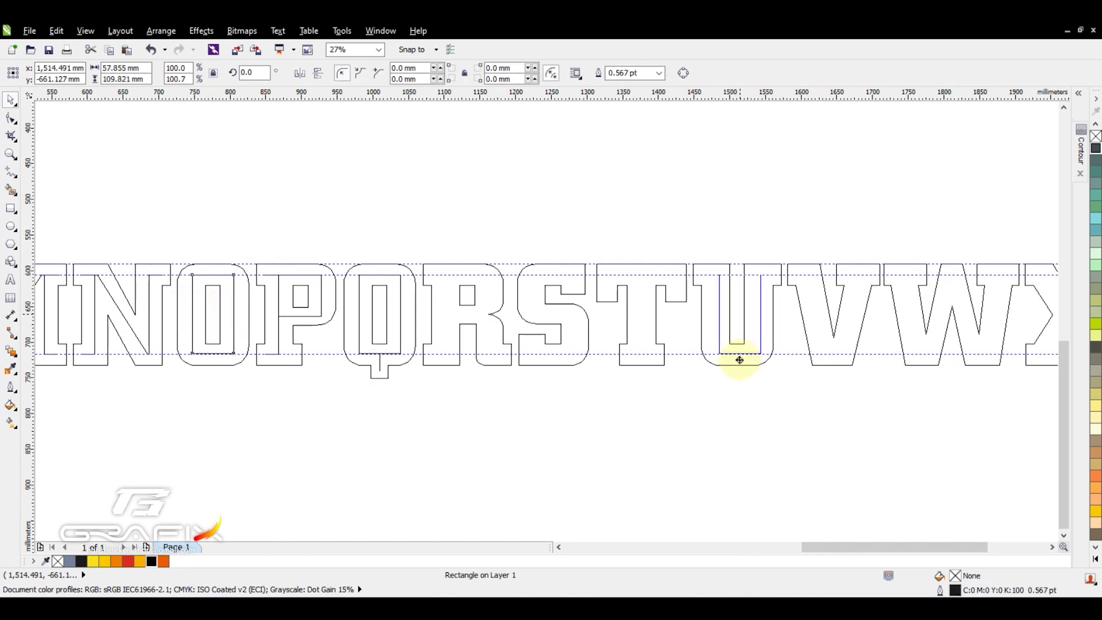
pyautogui.click(740, 359)
pyautogui.scroll(2, 739, 373)
pyautogui.scroll(1, 609, 321)
pyautogui.moveTo(609, 311); pyautogui.dragTo(444, 313)
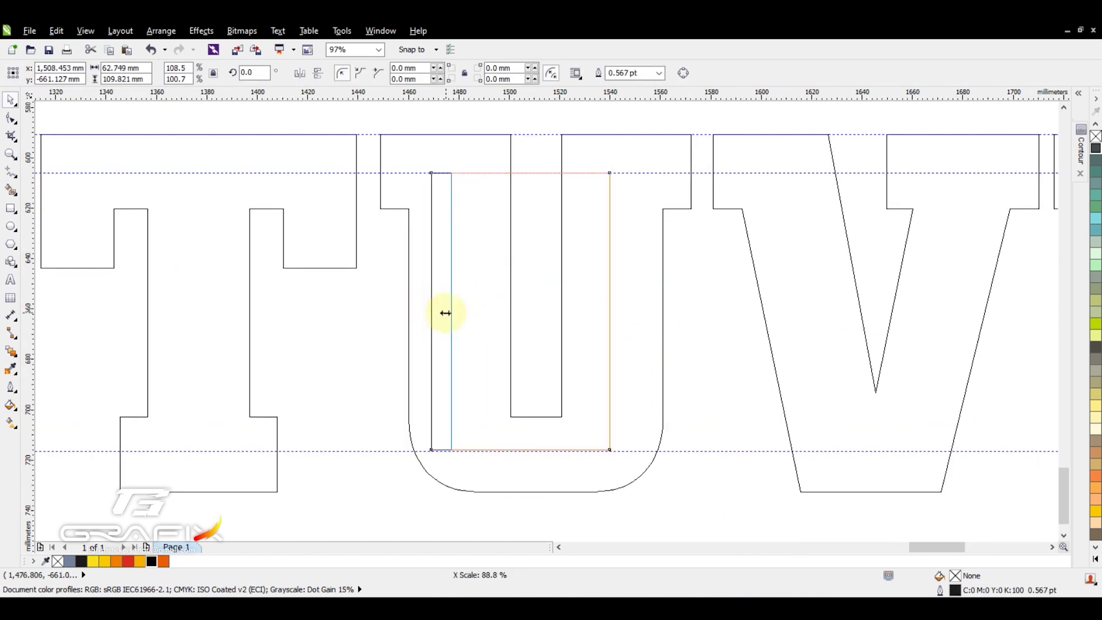
# Step: Convert the U's rectangle to curves, open its upper side, and add short outward serif lines at both stem tops
pyautogui.hotkey('ctrl', 'q')
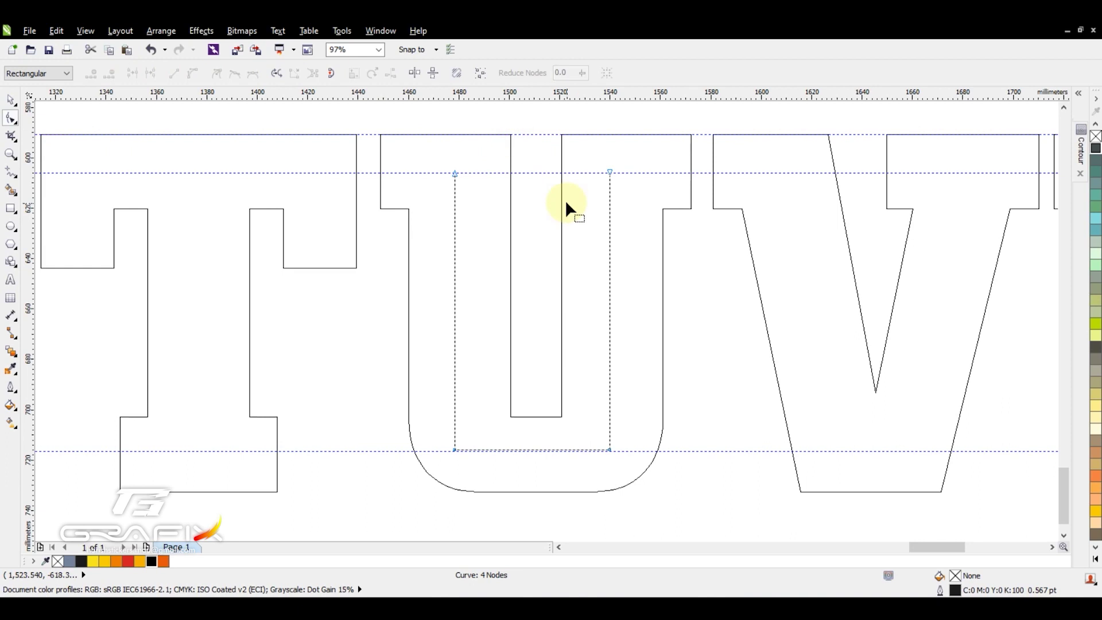
pyautogui.press('F5')
pyautogui.click(613, 172)
pyautogui.click(660, 172)
pyautogui.press('space')
# Step: Copy the U's bevel lines into the V and slope both stems to meet at a point on the lower guideline
pyautogui.scroll(-2, 632, 226)
pyautogui.scroll(2, 1050, 516)
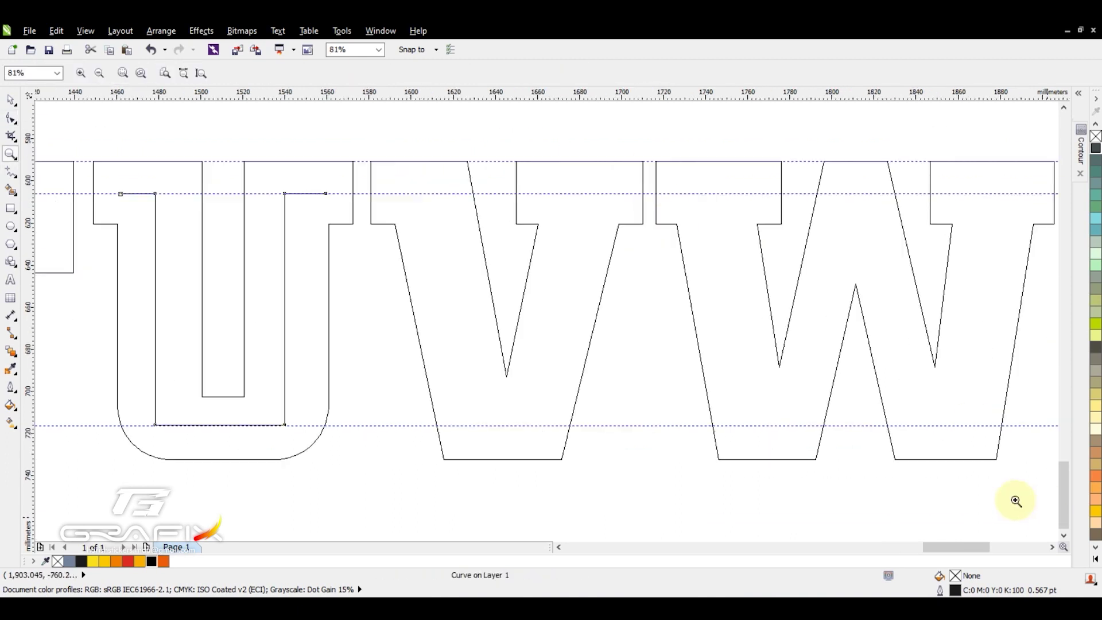
pyautogui.moveTo(225, 310); pyautogui.dragTo(490, 315)
pyautogui.press('F10')
pyautogui.click(551, 194)
pyautogui.moveTo(577, 198); pyautogui.dragTo(575, 194)
pyautogui.moveTo(551, 425); pyautogui.dragTo(506, 425)
pyautogui.moveTo(402, 402); pyautogui.dragTo(443, 458)
pyautogui.press('Delete')
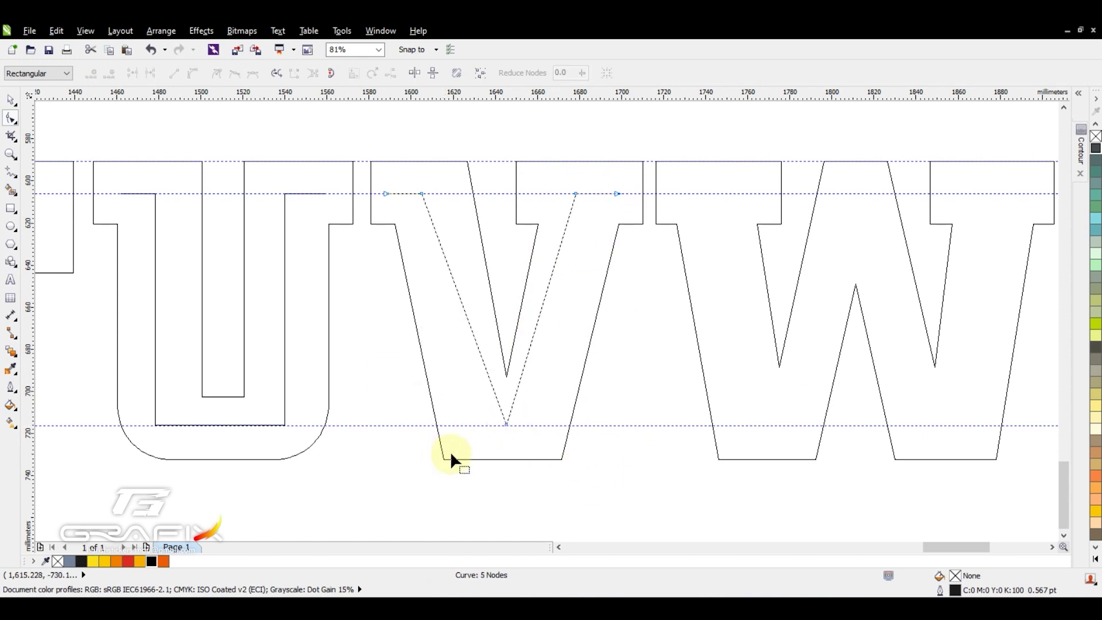
# Step: Reshape the V's bevel line with a short flat base and move its second arm's upper corner outward
pyautogui.moveTo(528, 425); pyautogui.dragTo(528, 425)
pyautogui.moveTo(575, 193); pyautogui.dragTo(584, 193)
pyautogui.press('z')
pyautogui.scroll(-3, 676, 411)
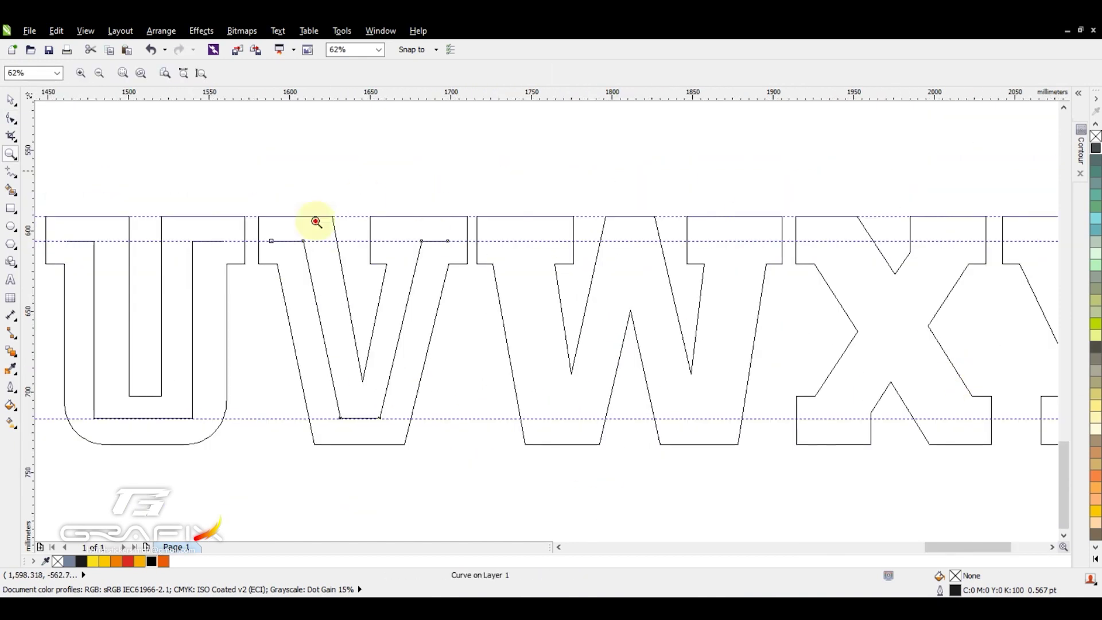
# Step: Copy the V's bevel lines into the W's first half, narrow the base, and add an inner serif line to the outer arm
pyautogui.moveTo(191, 116); pyautogui.dragTo(390, 359)
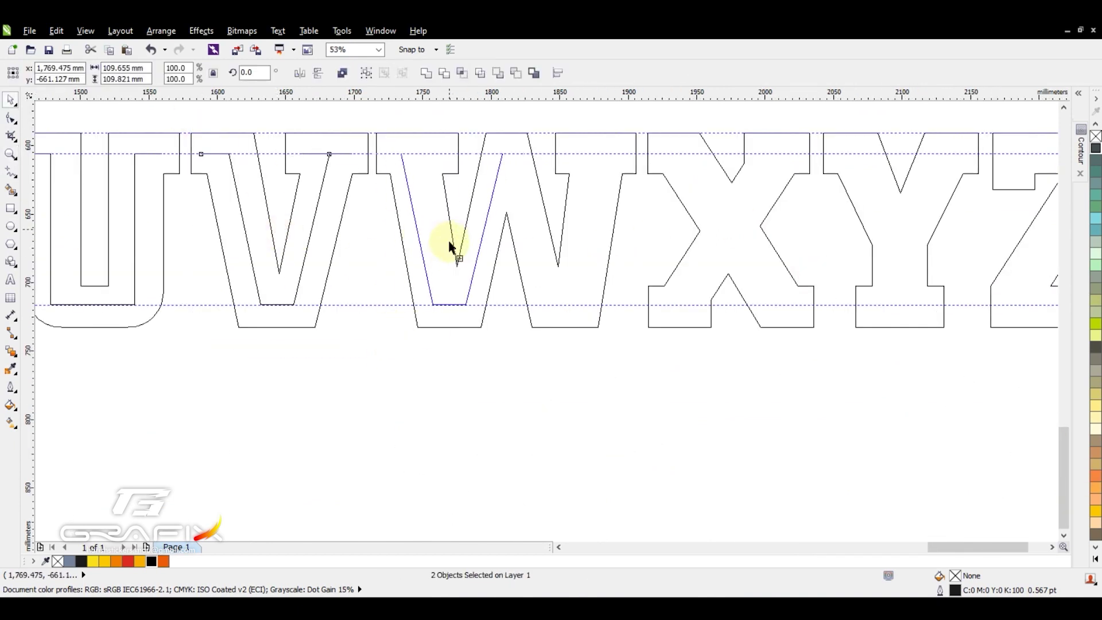
pyautogui.scroll(3, 450, 241)
pyautogui.press('F10')
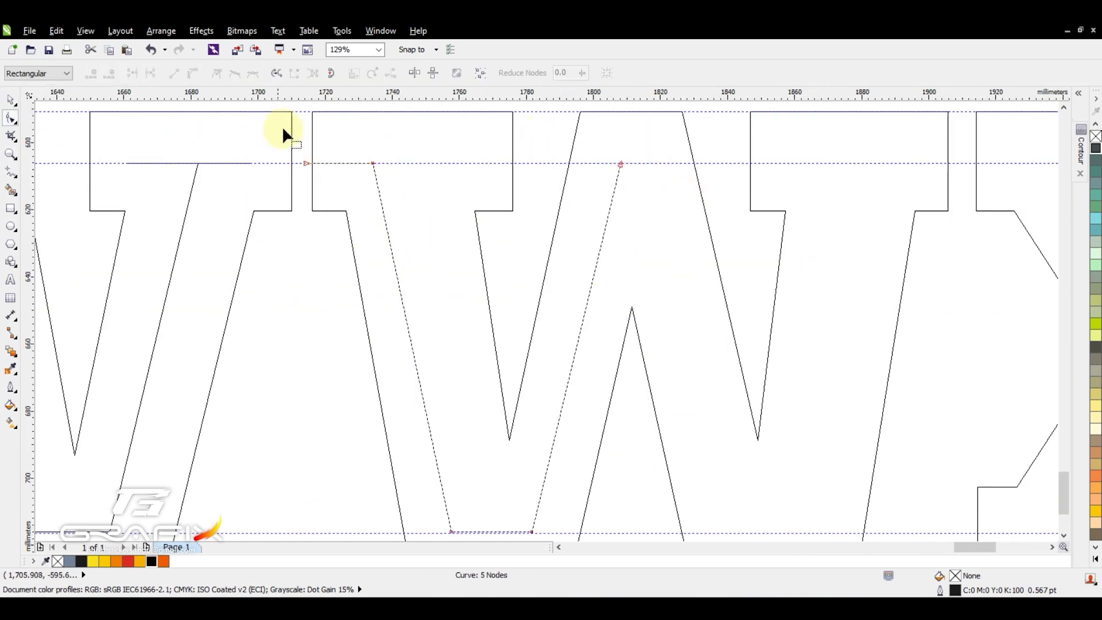
pyautogui.scroll(-1, 411, 185)
pyautogui.moveTo(508, 464); pyautogui.dragTo(508, 464)
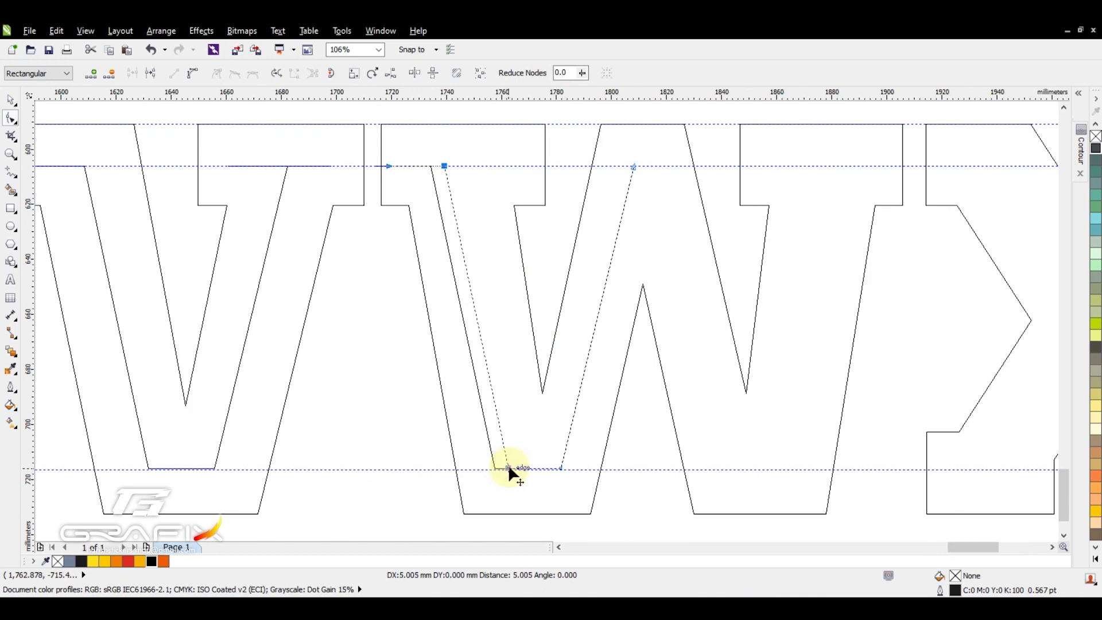
pyautogui.moveTo(445, 165)
pyautogui.mouseDown()
pyautogui.moveTo(405, 163)
pyautogui.moveTo(450, 166)
pyautogui.mouseUp()
pyautogui.press('F5')
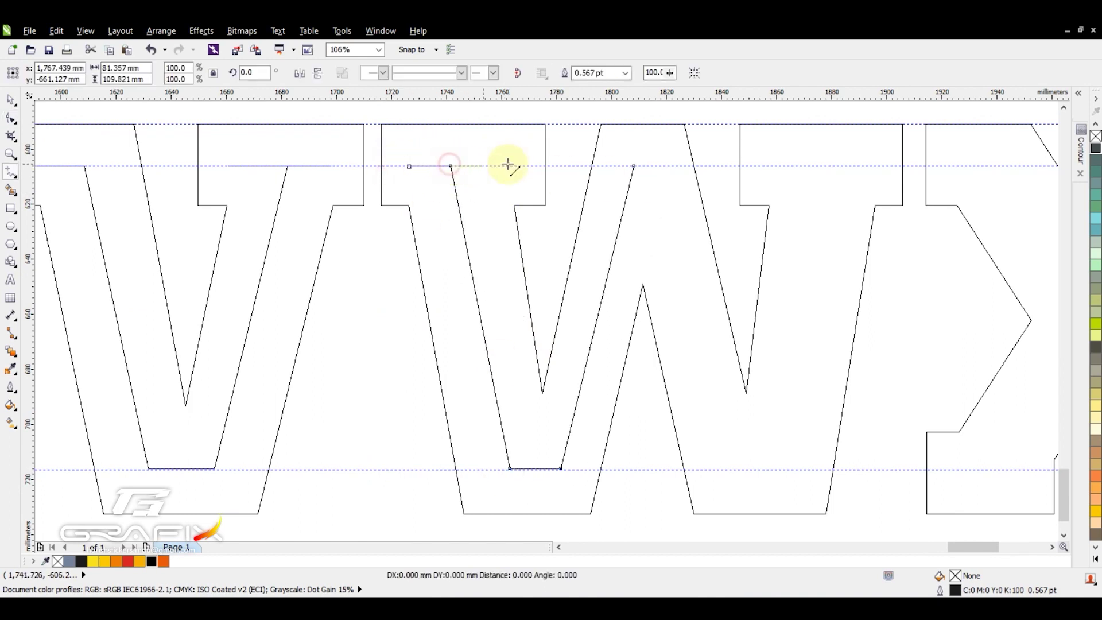
# Step: Place a mirrored copy in the W's second half, shift its arms to fit the outline, and add the inner serif line
pyautogui.moveTo(464, 317); pyautogui.dragTo(735, 318)
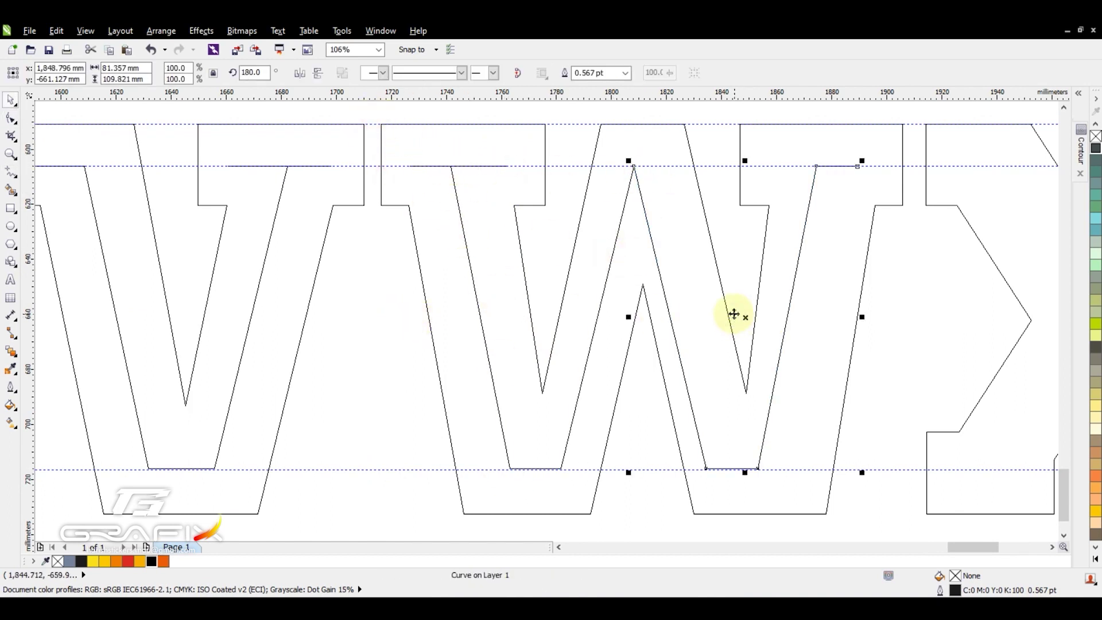
pyautogui.moveTo(675, 288); pyautogui.dragTo(679, 286)
pyautogui.press('F10')
pyautogui.moveTo(832, 166); pyautogui.dragTo(848, 188)
pyautogui.moveTo(775, 468); pyautogui.dragTo(802, 484)
pyautogui.press('space')
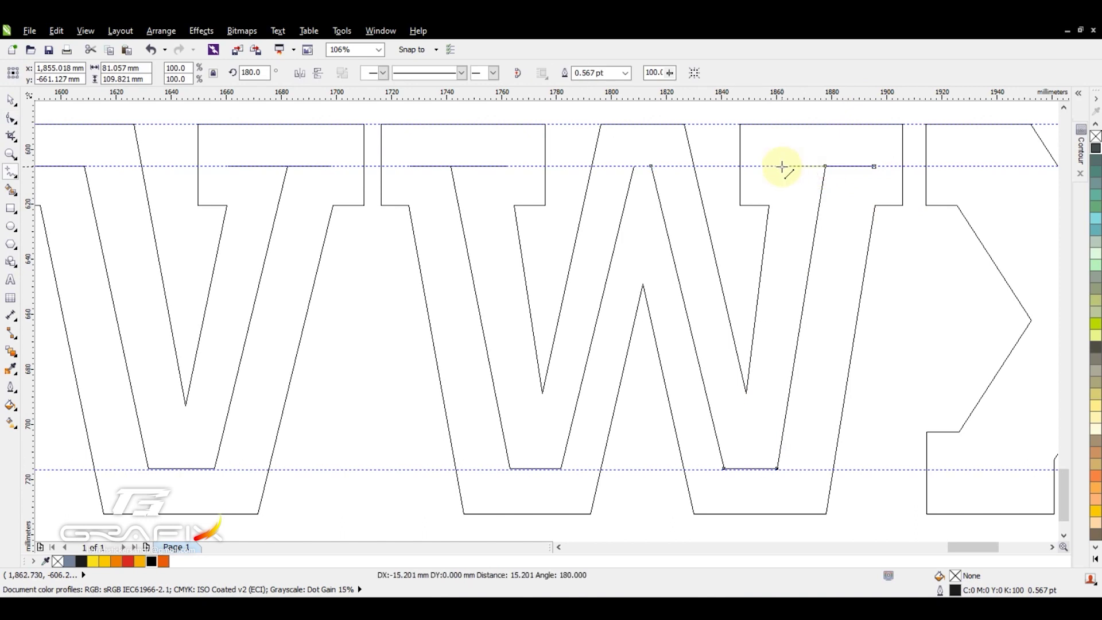
# Step: Draw the X's first diagonal with short horizontal serif lines at both ends and add a mirrored copy for the second diagonal
pyautogui.press('z')
pyautogui.scroll(-2, 736, 249)
pyautogui.scroll(2, 736, 249)
pyautogui.press('F5')
pyautogui.click(440, 191)
pyautogui.doubleClick(483, 191)
pyautogui.click(628, 422)
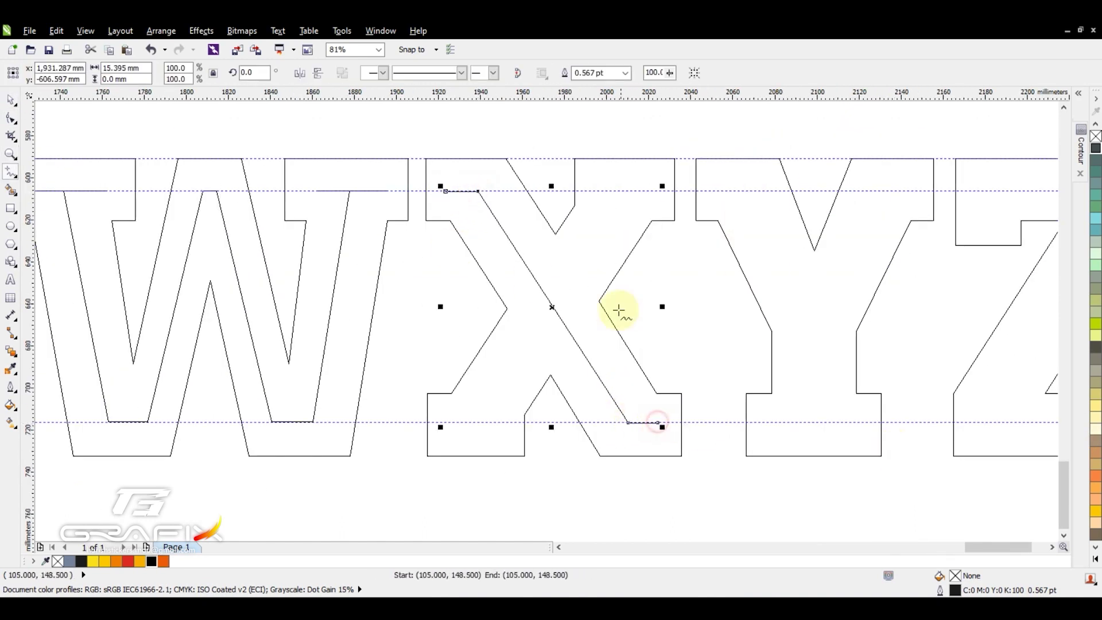
pyautogui.press('space')
# Step: Reshape the upper end of the X's second diagonal into a short vertical step below its serif line
pyautogui.press('z')
pyautogui.scroll(2, 659, 302)
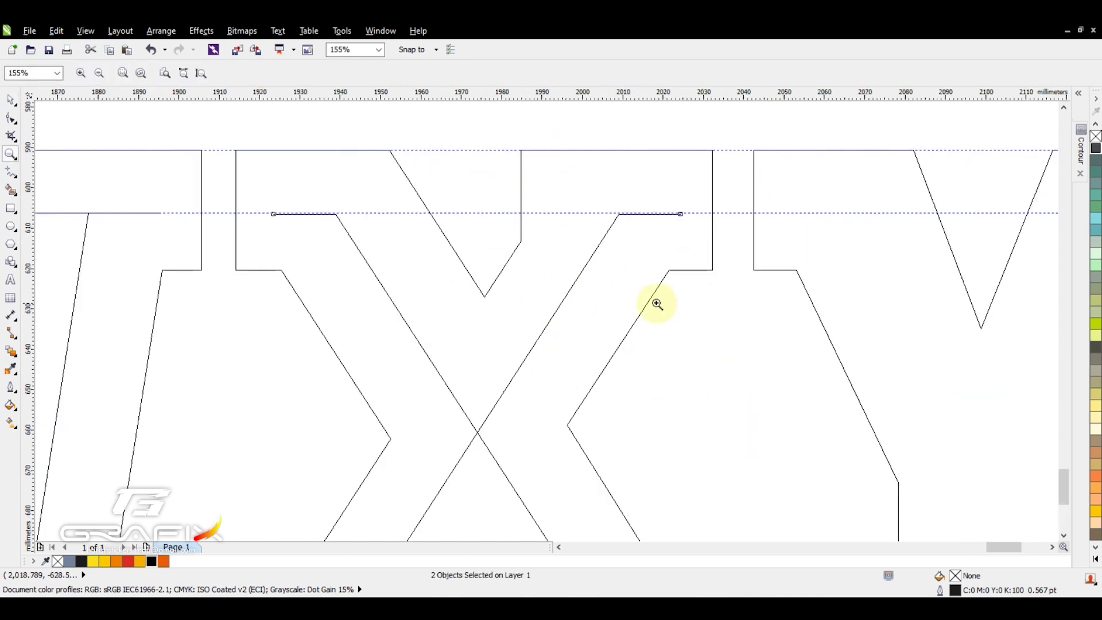
pyautogui.press('F5')
pyautogui.click(638, 239)
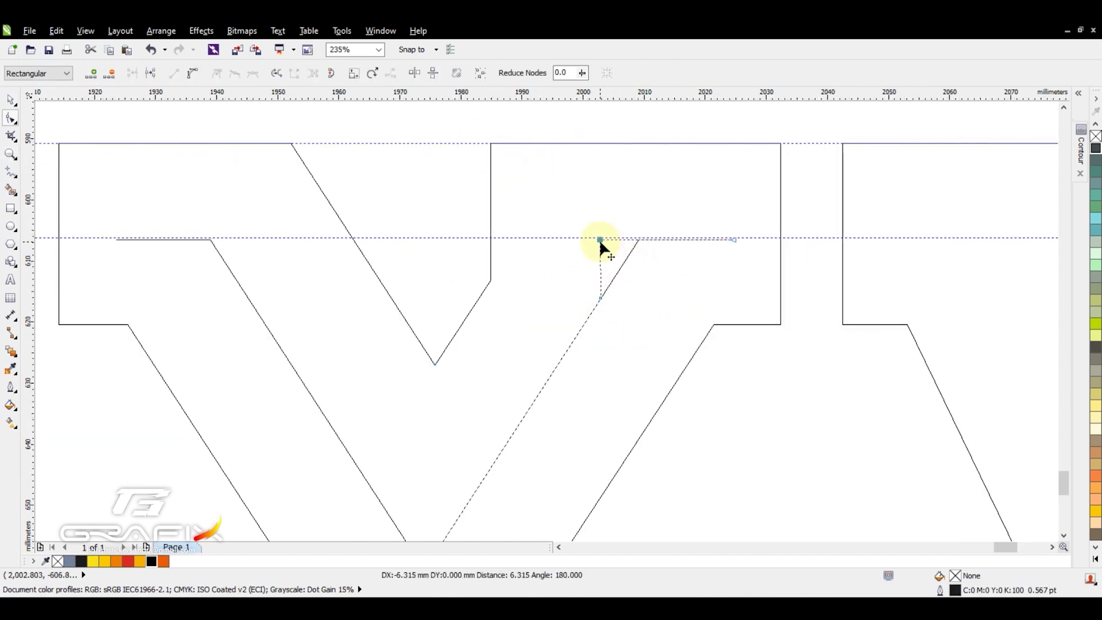
pyautogui.doubleClick(598, 238)
# Step: Reshape the lower end of the X's second diagonal into a short vertical step above its serif line
pyautogui.press('z')
pyautogui.scroll(-2, 597, 324)
pyautogui.scroll(1, 600, 402)
pyautogui.moveTo(417, 355); pyautogui.dragTo(545, 462)
pyautogui.press('F10')
pyautogui.click(481, 422)
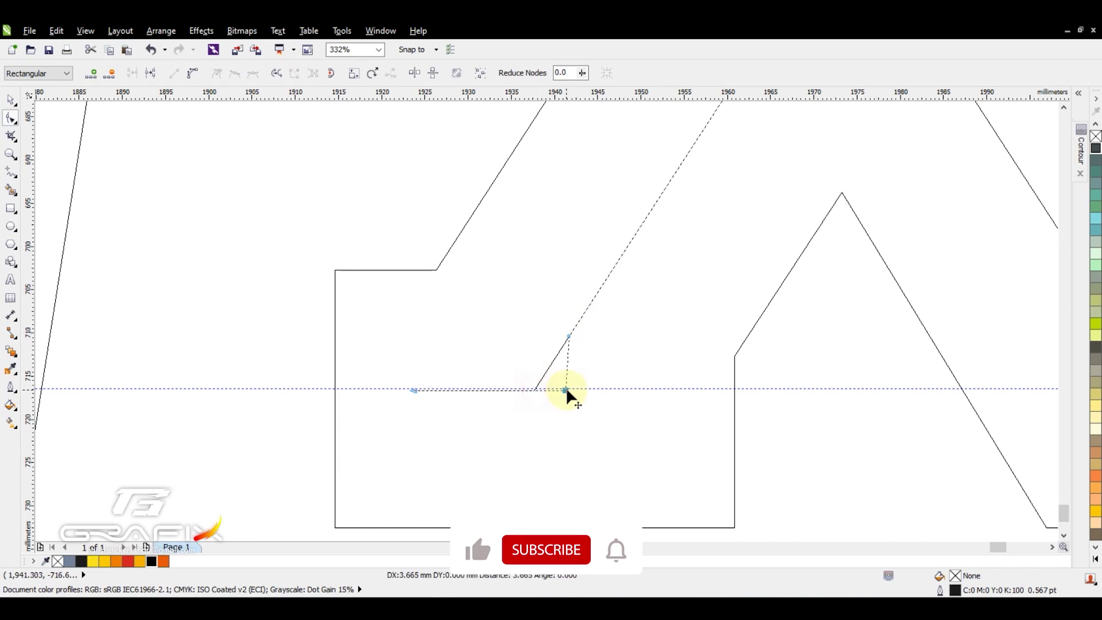
pyautogui.scroll(-3, 717, 276)
# Step: Copy a stem with its top and bottom serif lines from an earlier letter into the centre of the Y
pyautogui.press('space')
pyautogui.scroll(2, 511, 243)
pyautogui.press('z')
pyautogui.scroll(-3, 411, 297)
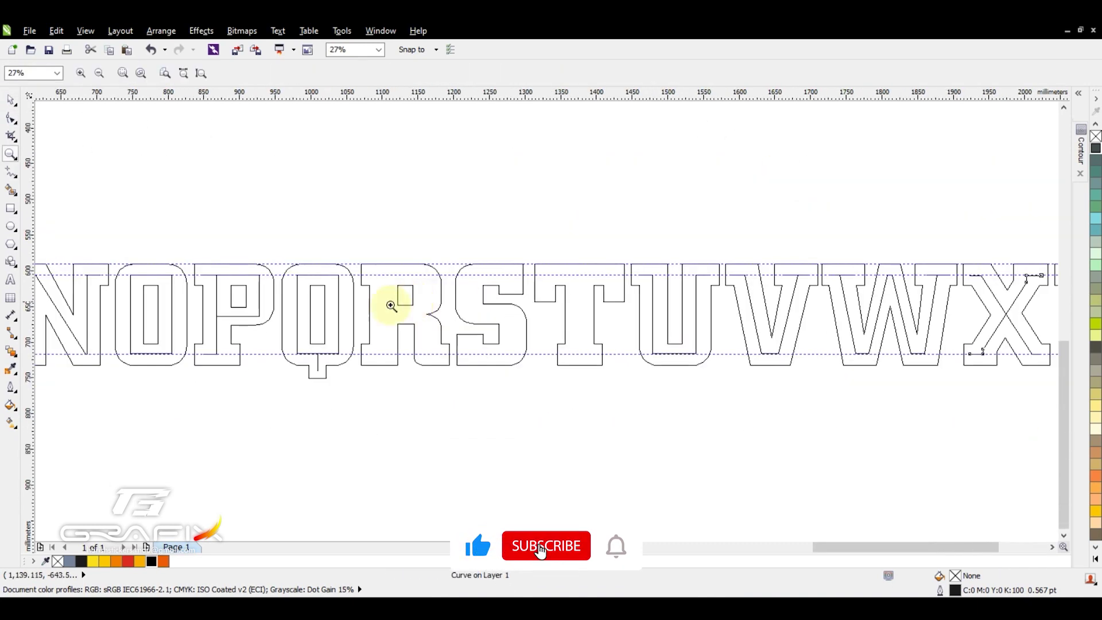
pyautogui.scroll(3, 411, 375)
pyautogui.press('space')
pyautogui.scroll(-5, 467, 321)
pyautogui.click(979, 363)
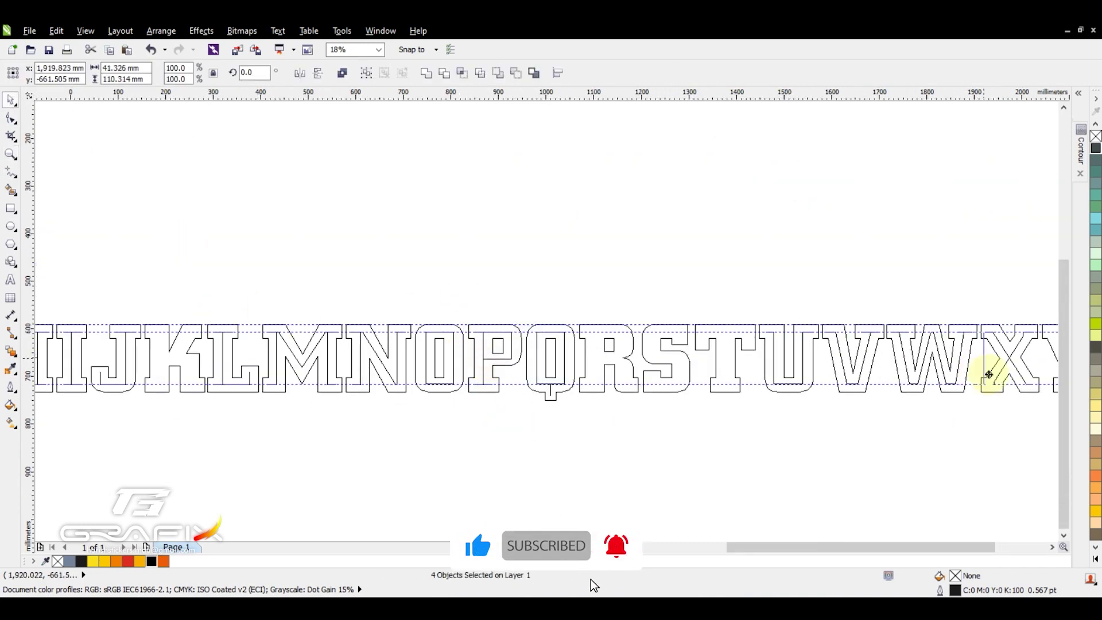
pyautogui.scroll(4, 393, 168)
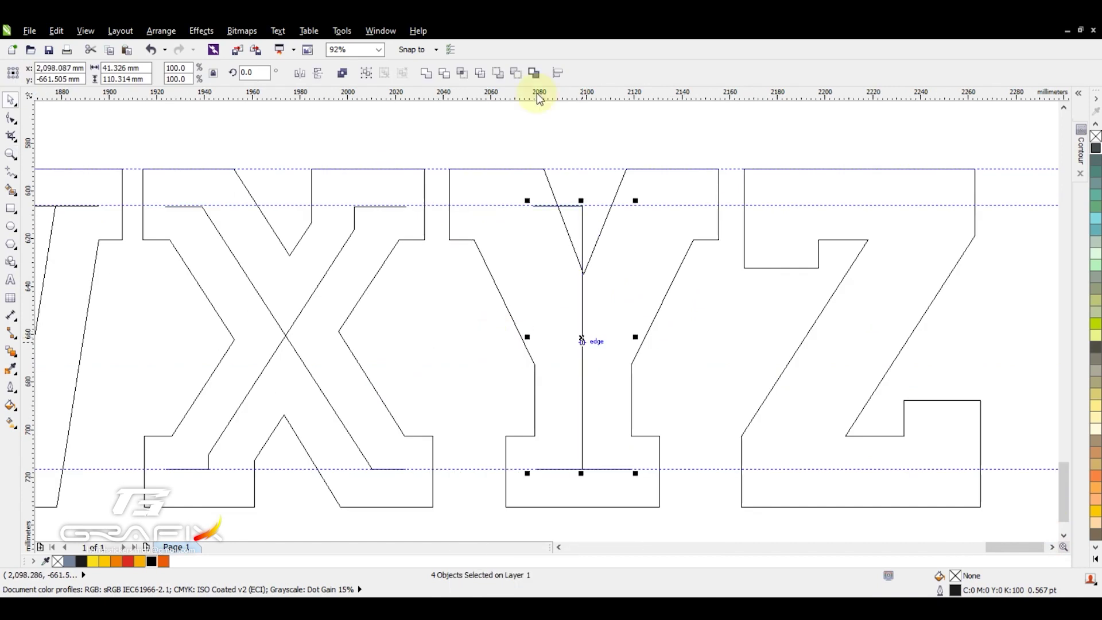
# Step: Bend the upper part of the Y's stem into the first arm and draw the opposite arm with its serif line
pyautogui.press('z')
pyautogui.scroll(3, 560, 236)
pyautogui.press('F10')
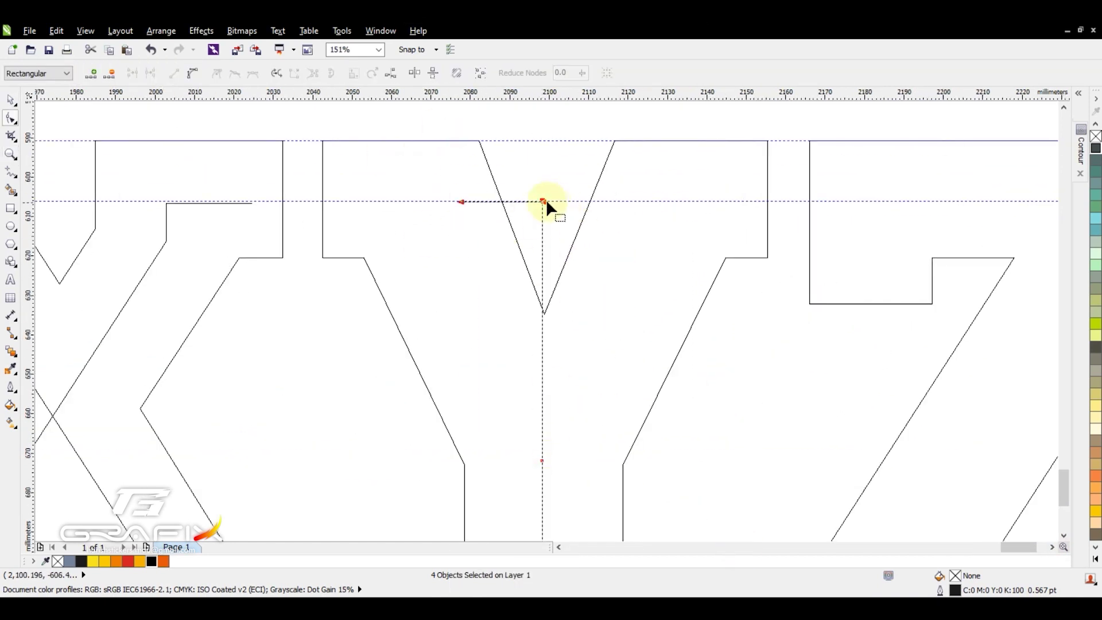
pyautogui.moveTo(435, 204); pyautogui.dragTo(419, 202)
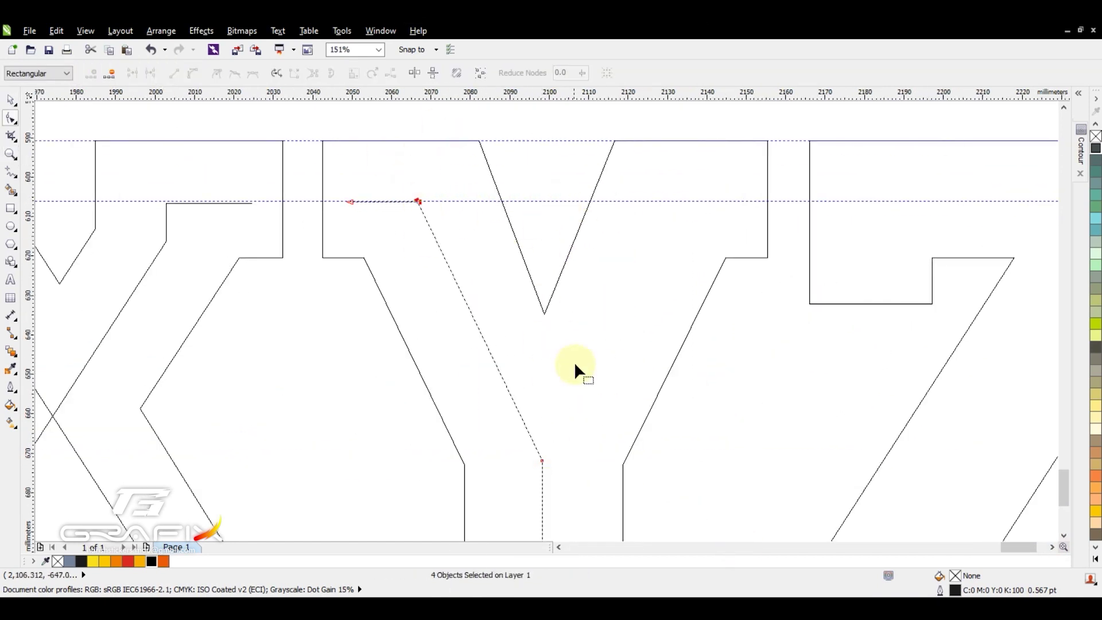
pyautogui.press('F5')
pyautogui.click(542, 460)
pyautogui.click(666, 201)
# Step: Draw the Z's inner centre line, starting with a short vertical end and running along the top bar and down the diagonal
pyautogui.scroll(-2, 757, 224)
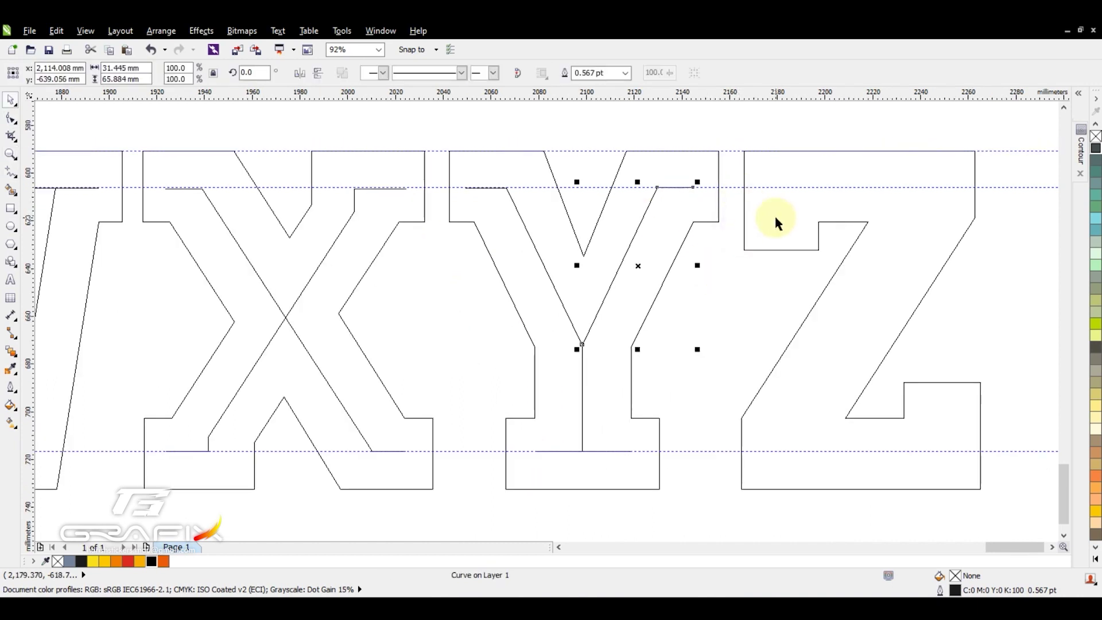
pyautogui.scroll(1, 496, 157)
pyautogui.click(660, 135)
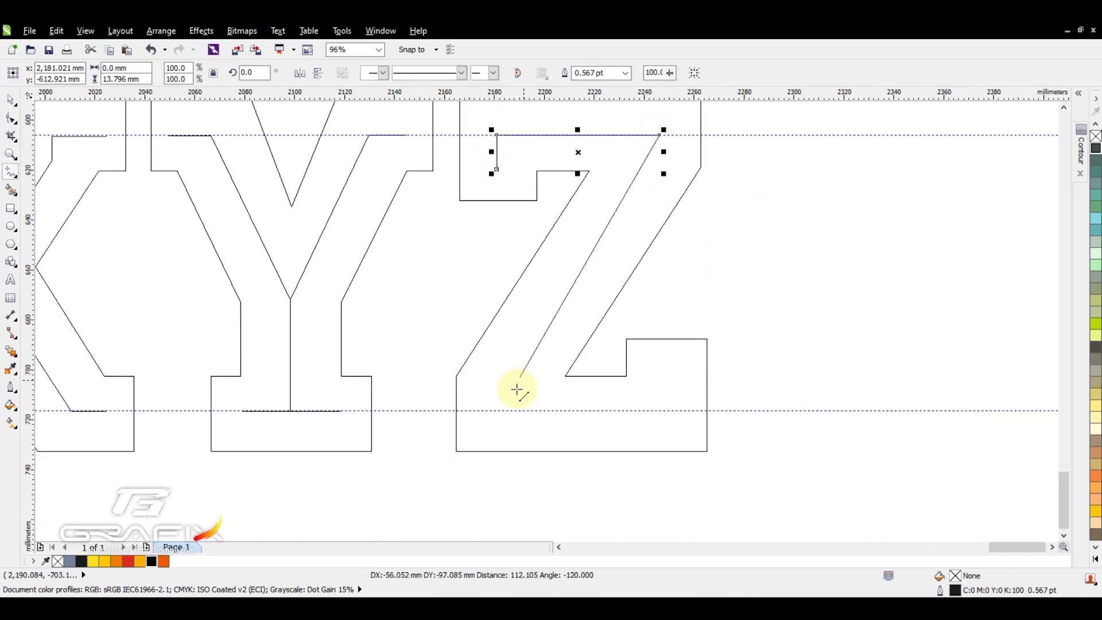
pyautogui.press('F10')
pyautogui.scroll(-3, 728, 246)
pyautogui.press('space')
# Step: Draw the bevel lines joining the A's left foot corners to the ends of its inner foot line
pyautogui.press('z')
pyautogui.scroll(-5, 413, 339)
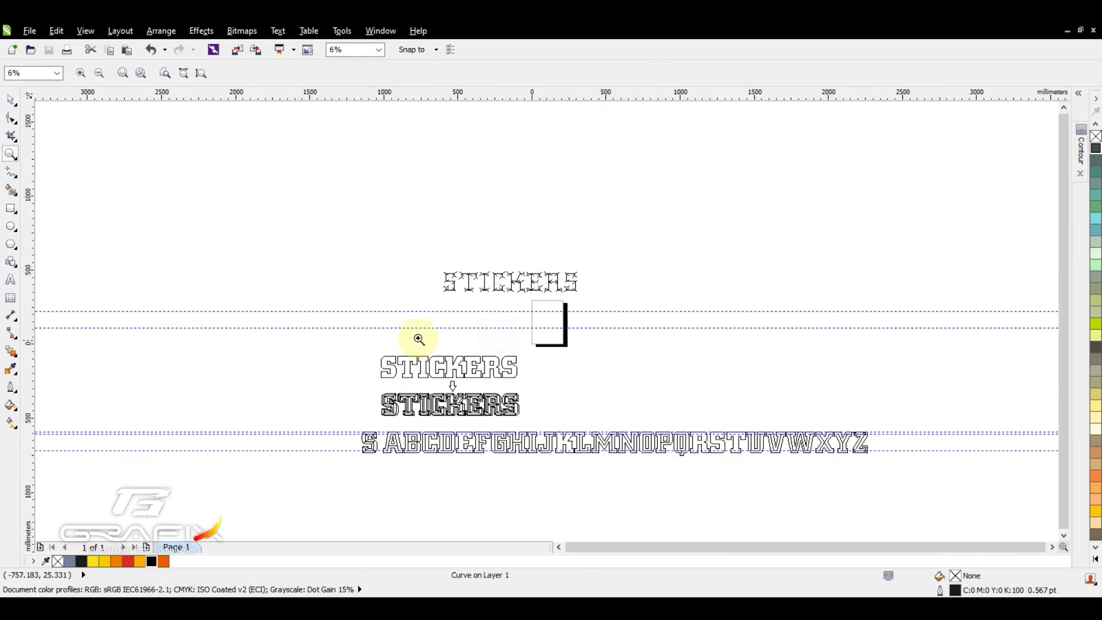
pyautogui.scroll(6, 384, 204)
pyautogui.scroll(3, 398, 429)
pyautogui.press('F5')
pyautogui.click(366, 194)
pyautogui.doubleClick(429, 277)
pyautogui.click(366, 371)
pyautogui.click(519, 277)
pyautogui.click(645, 370)
pyautogui.click(429, 195)
pyautogui.click(519, 277)
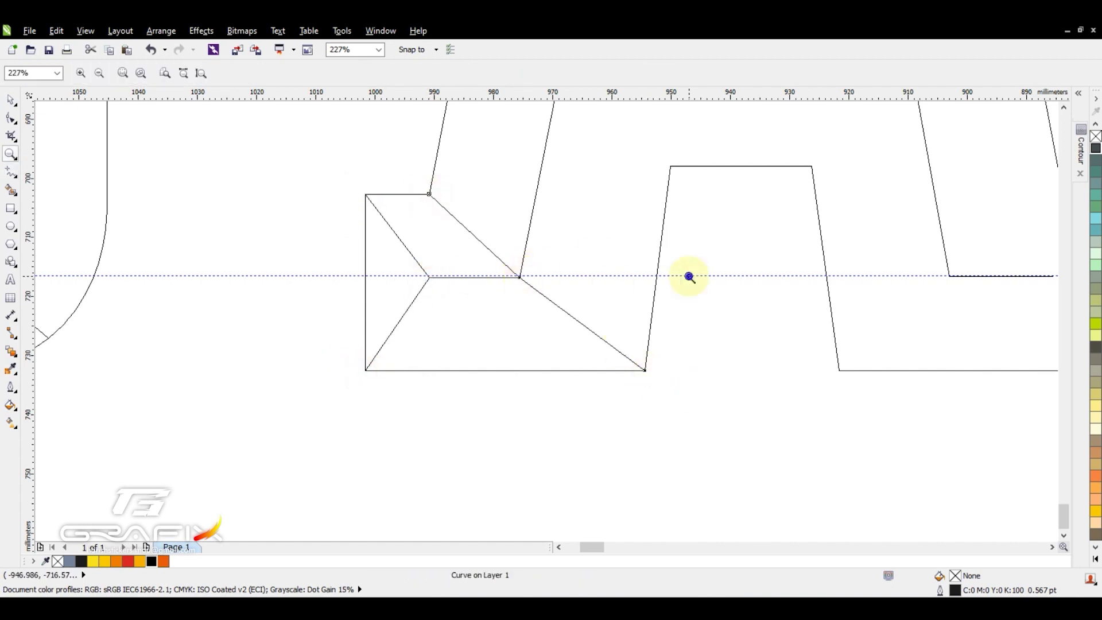
# Step: Draw the bevel lines joining the A's right foot corners to its inner foot line
pyautogui.scroll(-1, 652, 283)
pyautogui.click(565, 470)
pyautogui.doubleClick(642, 403)
pyautogui.click(724, 346)
pyautogui.click(724, 402)
pyautogui.click(625, 269)
pyautogui.doubleClick(546, 326)
# Step: Connect the corners of the A's crossbar and the base of its triangular counter to the crossbar's centre line
pyautogui.scroll(-3, 683, 423)
pyautogui.scroll(3, 361, 443)
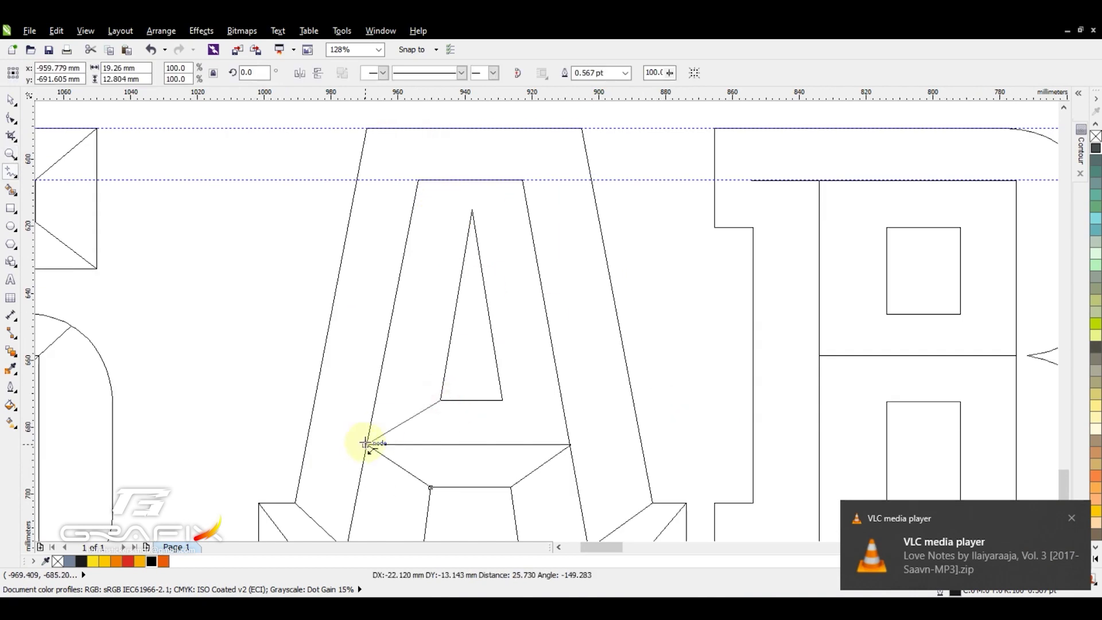
pyautogui.doubleClick(360, 443)
pyautogui.click(502, 400)
pyautogui.doubleClick(570, 443)
# Step: Draw the bevel lines at the top of the A, joining the outer corners and the counter's apex to the inner line
pyautogui.click(365, 127)
pyautogui.click(418, 180)
pyautogui.click(472, 210)
pyautogui.click(522, 179)
pyautogui.doubleClick(584, 129)
# Step: Draw the B's upper bevel lines at the top serif, the stem junction and the upper counter corner
pyautogui.scroll(-3, 964, 491)
pyautogui.scroll(3, 529, 172)
pyautogui.click(505, 128)
pyautogui.click(532, 164)
pyautogui.doubleClick(506, 206)
pyautogui.click(536, 207)
pyautogui.doubleClick(591, 167)
pyautogui.click(753, 168)
pyautogui.doubleClick(707, 206)
# Step: Join the corners of the B's two counters to both ends of the middle bar's centre line
pyautogui.click(752, 311)
pyautogui.doubleClick(707, 350)
pyautogui.click(647, 350)
pyautogui.doubleClick(591, 312)
pyautogui.click(646, 279)
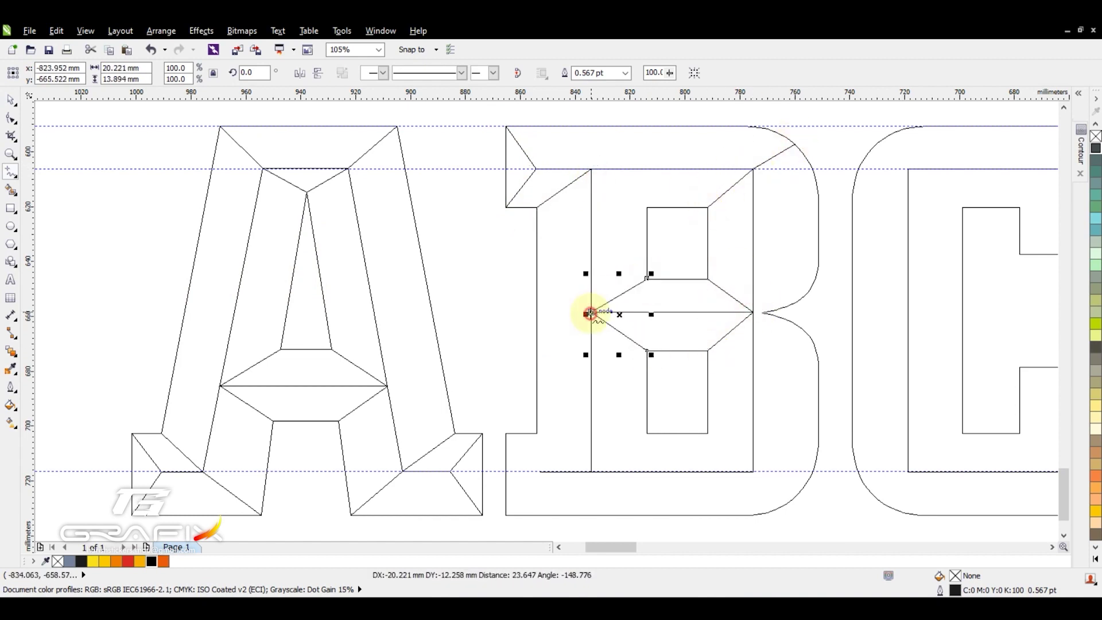
# Step: Draw the B's lower bevel lines at the rounded corner and the bottom serif
pyautogui.doubleClick(789, 501)
pyautogui.click(506, 435)
pyautogui.click(539, 471)
pyautogui.doubleClick(506, 514)
# Step: Adjust the lower end of the C's centre line and join it to both corners of the lower terminal
pyautogui.press('z')
pyautogui.scroll(-2, 641, 375)
pyautogui.scroll(3, 972, 425)
pyautogui.click(591, 413)
pyautogui.press('F10')
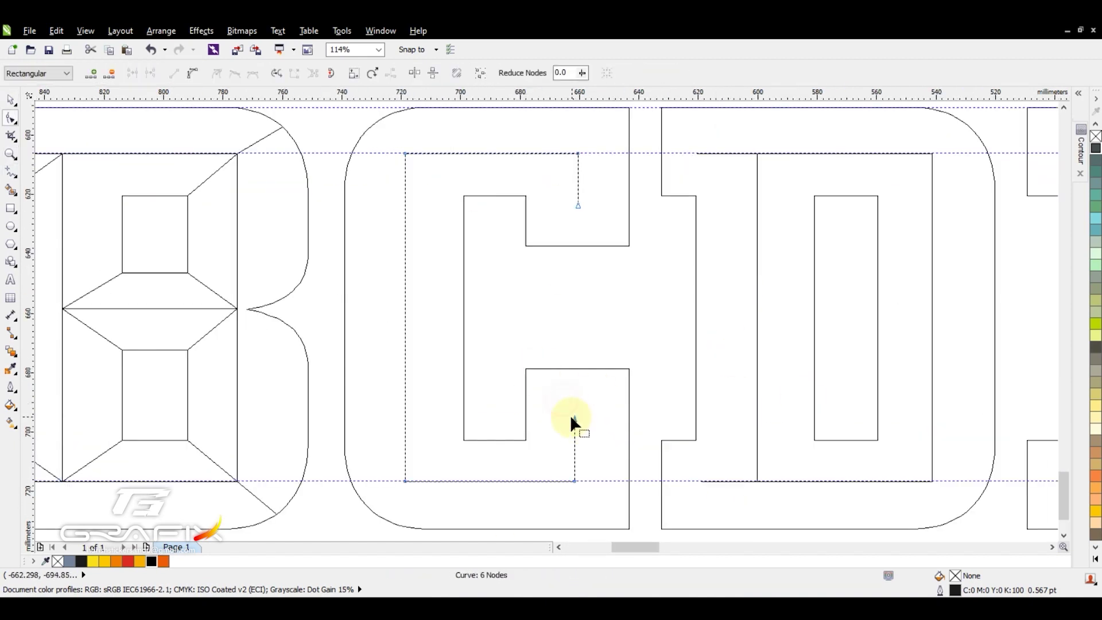
pyautogui.press('F5')
pyautogui.click(525, 368)
pyautogui.doubleClick(575, 407)
pyautogui.click(629, 368)
# Step: Draw the bevel lines for the C's upper terminal, its rounded corners and its lower outer corner
pyautogui.click(526, 246)
pyautogui.doubleClick(577, 199)
pyautogui.click(629, 246)
pyautogui.click(629, 107)
pyautogui.click(366, 502)
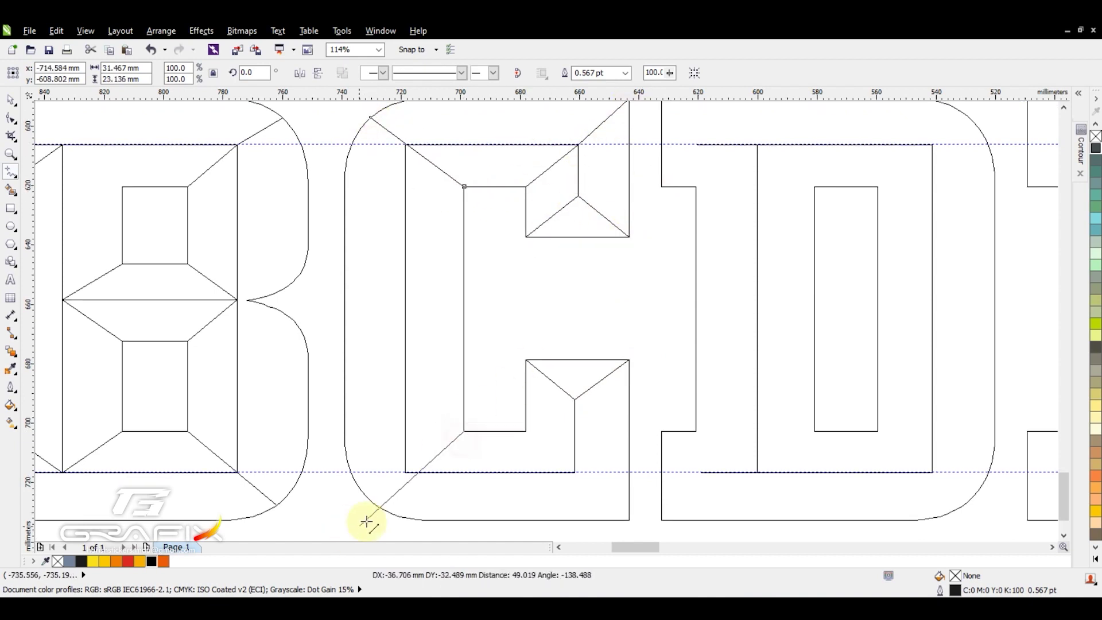
pyautogui.click(525, 432)
pyautogui.click(629, 519)
# Step: Draw the bevel lines joining the D's top and bottom serif corners to the ends of its centre lines
pyautogui.press('z')
pyautogui.scroll(-2, 664, 373)
pyautogui.scroll(2, 421, 215)
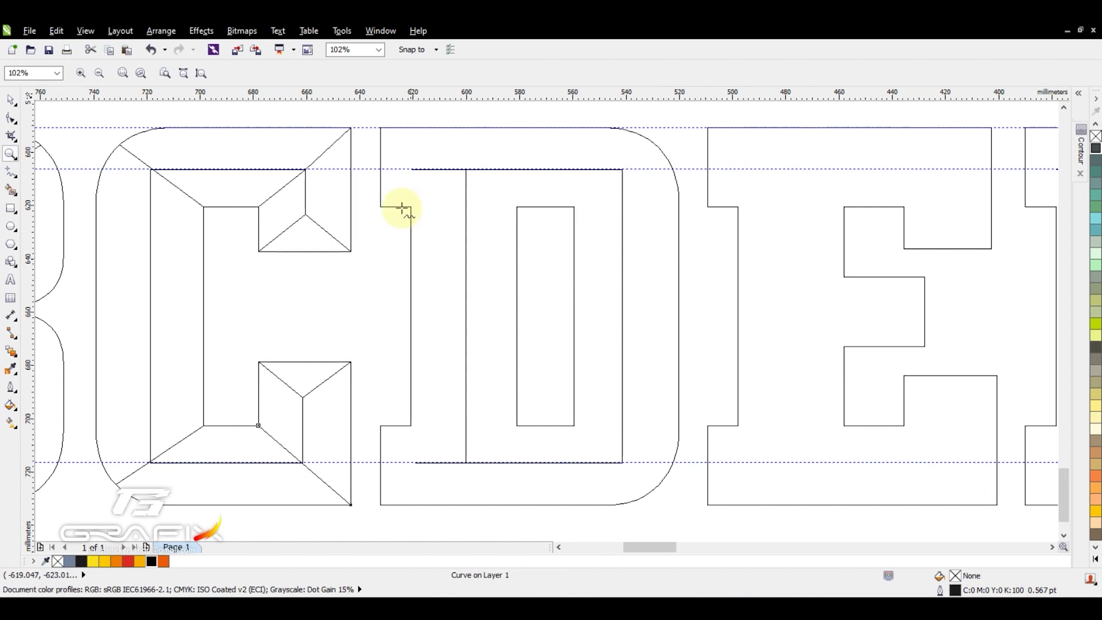
pyautogui.press('F5')
pyautogui.click(379, 206)
pyautogui.click(380, 425)
pyautogui.doubleClick(414, 462)
pyautogui.click(380, 504)
# Step: Draw the D's remaining bevel lines from the stem and counter corners through the centre line to the rounded corners
pyautogui.click(411, 206)
pyautogui.click(465, 169)
pyautogui.click(411, 425)
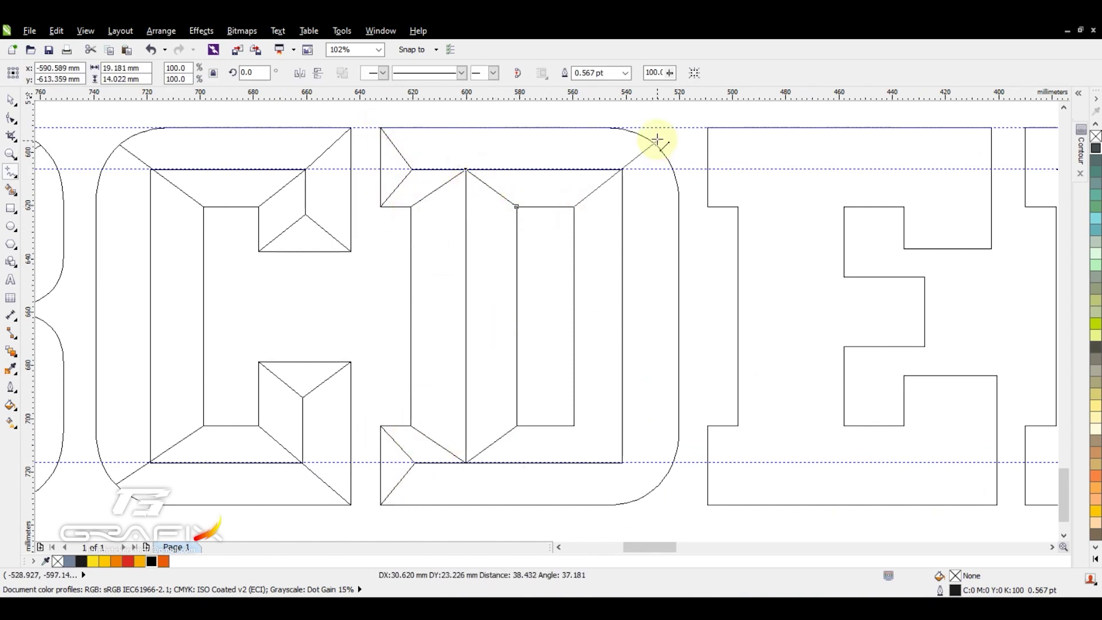
pyautogui.click(573, 426)
pyautogui.click(665, 505)
# Step: Draw the bevel lines for the F's top serif and the upper stem junction beside it
pyautogui.press('z')
pyautogui.scroll(-3, 733, 346)
pyautogui.scroll(3, 732, 347)
pyautogui.hscroll(5, 1049, 546)
pyautogui.scroll(1, 639, 359)
pyautogui.press('F5')
pyautogui.click(430, 119)
pyautogui.click(458, 156)
pyautogui.click(457, 191)
pyautogui.click(509, 157)
# Step: Draw the bevel lines for the F's foot, joining its serif and stem corners to the foot's centre line
pyautogui.click(458, 394)
pyautogui.click(508, 427)
pyautogui.click(430, 393)
pyautogui.doubleClick(463, 428)
pyautogui.click(430, 466)
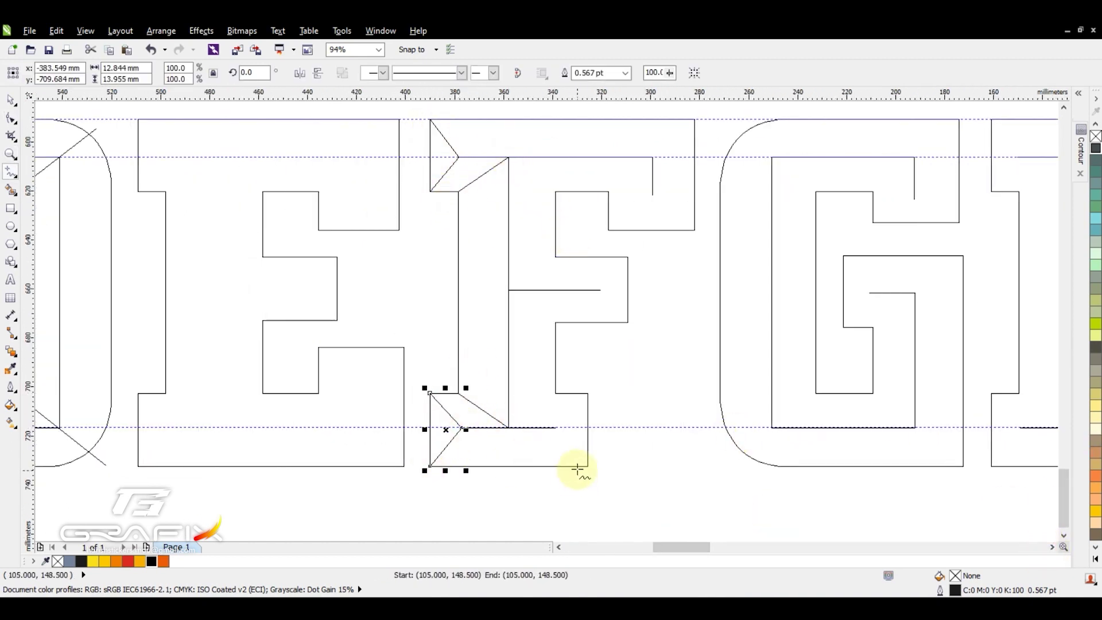
pyautogui.click(508, 426)
# Step: Draw the bevel lines for the F's middle bar and its top arm with the downward terminal
pyautogui.click(555, 322)
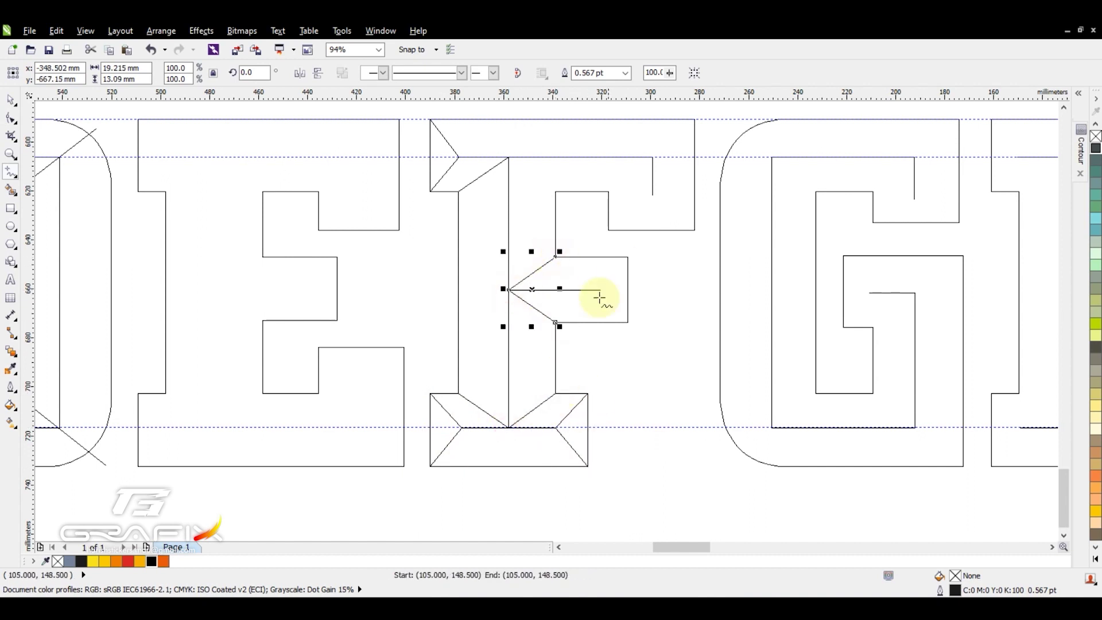
pyautogui.click(628, 256)
pyautogui.click(555, 191)
pyautogui.click(508, 156)
pyautogui.click(694, 119)
pyautogui.click(608, 230)
pyautogui.click(652, 195)
# Step: Draw the bevel lines for the G's upper terminal and its top outer corner
pyautogui.click(1049, 547)
pyautogui.click(651, 222)
pyautogui.click(606, 198)
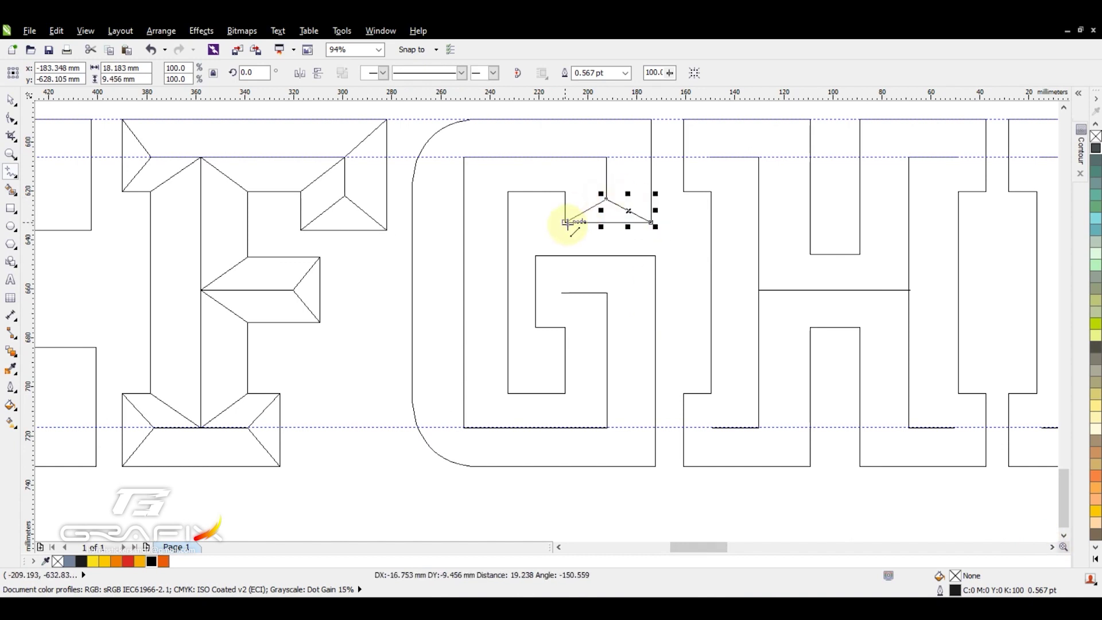
pyautogui.click(607, 156)
pyautogui.click(651, 120)
# Step: Draw bevel lines from the G's inner corners to its two rounded corners and its lower outer corner
pyautogui.click(508, 191)
pyautogui.click(427, 127)
pyautogui.click(508, 393)
pyautogui.click(428, 456)
pyautogui.click(655, 466)
# Step: Draw the bevel lines for the G's inner spur, joining its corners to the spur's centre line
pyautogui.click(565, 327)
pyautogui.click(607, 293)
pyautogui.click(655, 255)
pyautogui.click(534, 327)
pyautogui.click(560, 293)
pyautogui.click(535, 255)
# Step: Draw the bevel lines for the top serif of the H's left stem
pyautogui.press('z')
pyautogui.scroll(-3, 688, 291)
pyautogui.hscroll(10, 711, 432)
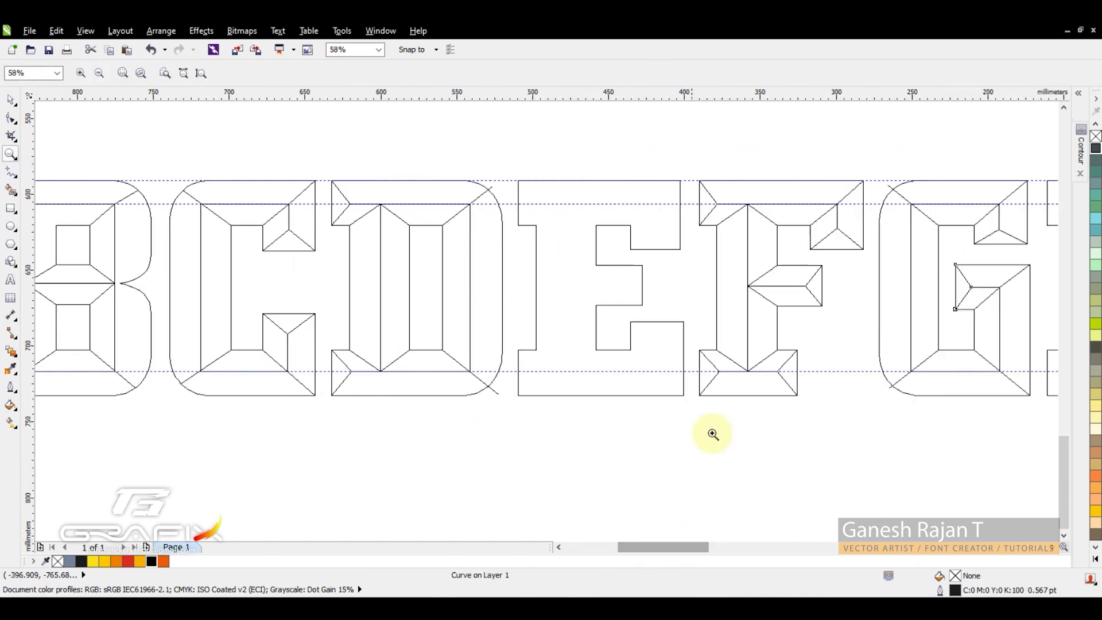
pyautogui.moveTo(408, 145); pyautogui.dragTo(492, 273)
pyautogui.press('F5')
pyautogui.click(448, 184)
pyautogui.click(496, 254)
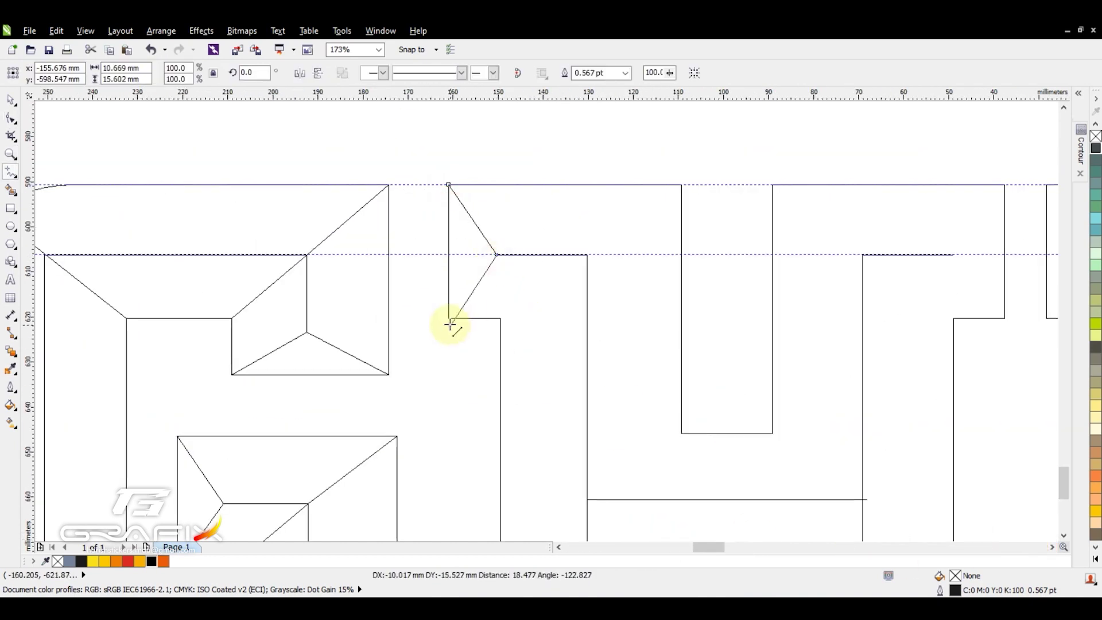
pyautogui.click(681, 184)
# Step: Draw the bevel lines for the top serif of the H's right stem
pyautogui.press('z')
pyautogui.scroll(-2, 721, 246)
pyautogui.press('F5')
pyautogui.click(683, 173)
pyautogui.click(572, 133)
# Step: Join the corners of the H's crossbar to both ends of the crossbar's centre line
pyautogui.click(573, 283)
pyautogui.click(628, 323)
pyautogui.click(573, 364)
pyautogui.click(518, 364)
pyautogui.click(461, 324)
# Step: Draw the bevel lines for the feet of the H's left and right stems
pyautogui.click(375, 519)
pyautogui.click(408, 476)
pyautogui.click(409, 438)
pyautogui.scroll(-1, 459, 476)
pyautogui.click(678, 466)
pyautogui.click(573, 511)
# Step: Draw the bevel lines joining the I's top and bottom serif corners to its centre lines
pyautogui.scroll(-1, 681, 433)
pyautogui.press('F2')
pyautogui.moveTo(683, 135); pyautogui.dragTo(885, 505)
pyautogui.moveTo(450, 128); pyautogui.dragTo(485, 171)
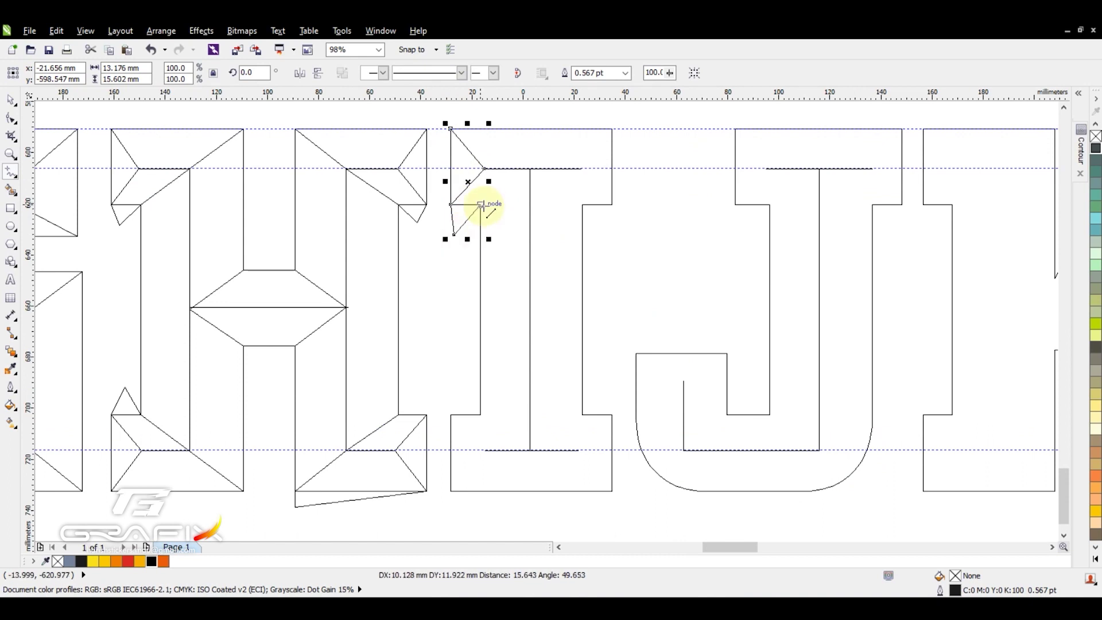
pyautogui.moveTo(461, 413)
pyautogui.mouseDown()
pyautogui.moveTo(492, 451)
pyautogui.moveTo(452, 417)
pyautogui.mouseUp()
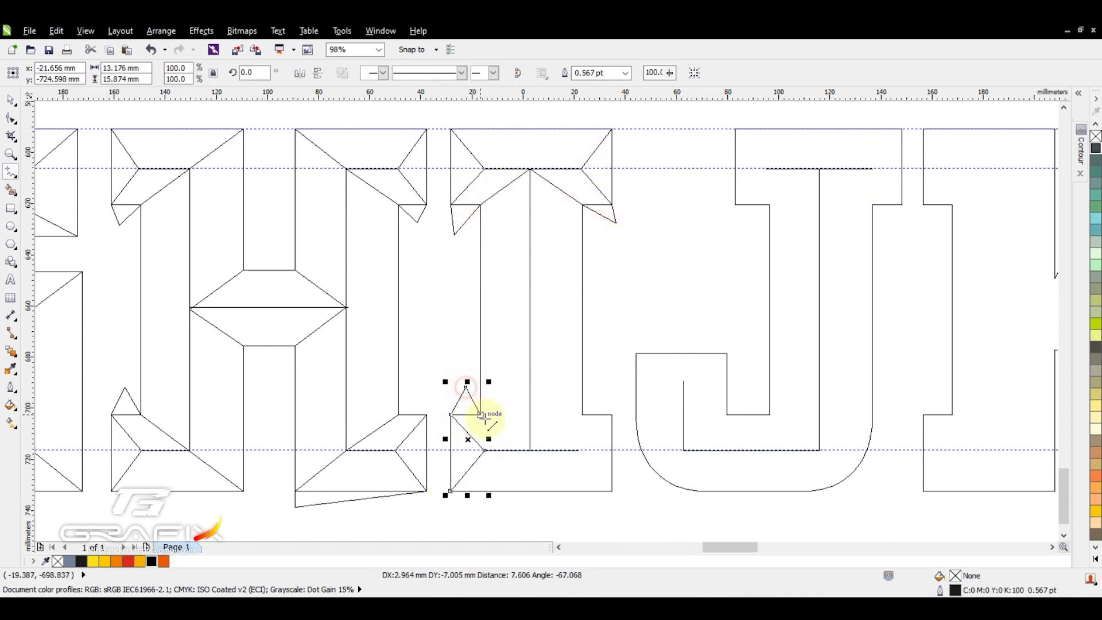
# Step: Draw the bevel lines for the J's hook terminal and from its inner corner towards the rounded outer corner
pyautogui.click(637, 353)
pyautogui.click(683, 378)
pyautogui.click(727, 354)
pyautogui.click(752, 382)
pyautogui.click(727, 413)
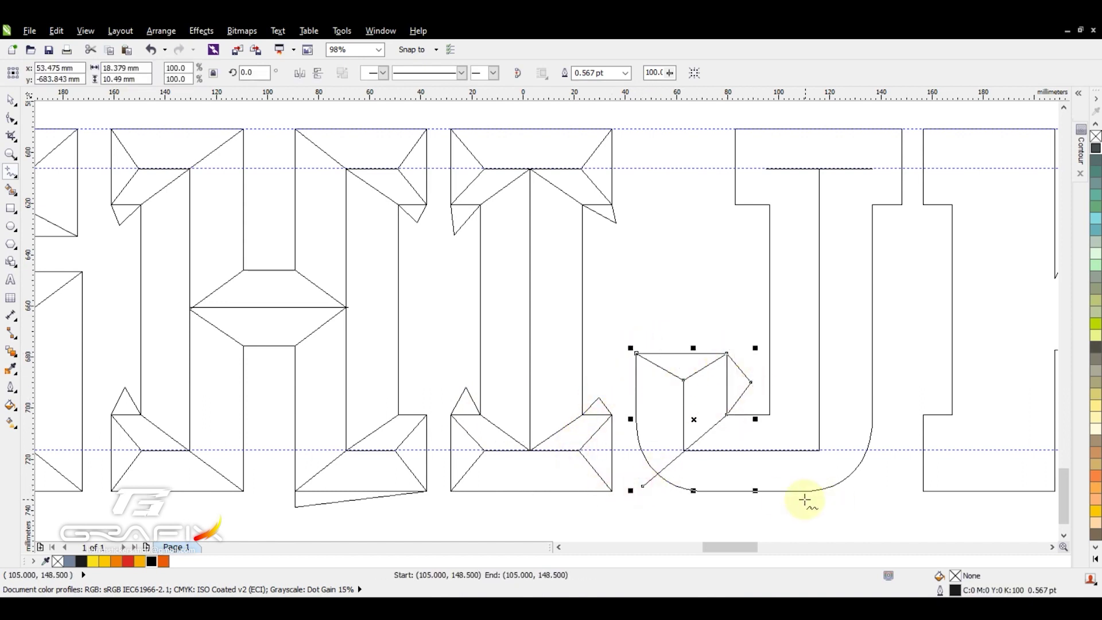
# Step: Draw the bevel lines joining the J's top serif corners to the centre lines of its serif and stem
pyautogui.scroll(3, 805, 499)
pyautogui.scroll(6, 700, 491)
pyautogui.click(425, 155)
pyautogui.click(492, 240)
pyautogui.click(424, 317)
pyautogui.click(447, 354)
pyautogui.click(498, 316)
pyautogui.click(602, 240)
pyautogui.click(714, 314)
pyautogui.click(792, 344)
# Step: Draw the bevel lines joining the L's top serif corners to its centre lines
pyautogui.press('z')
pyautogui.scroll(-3, 760, 239)
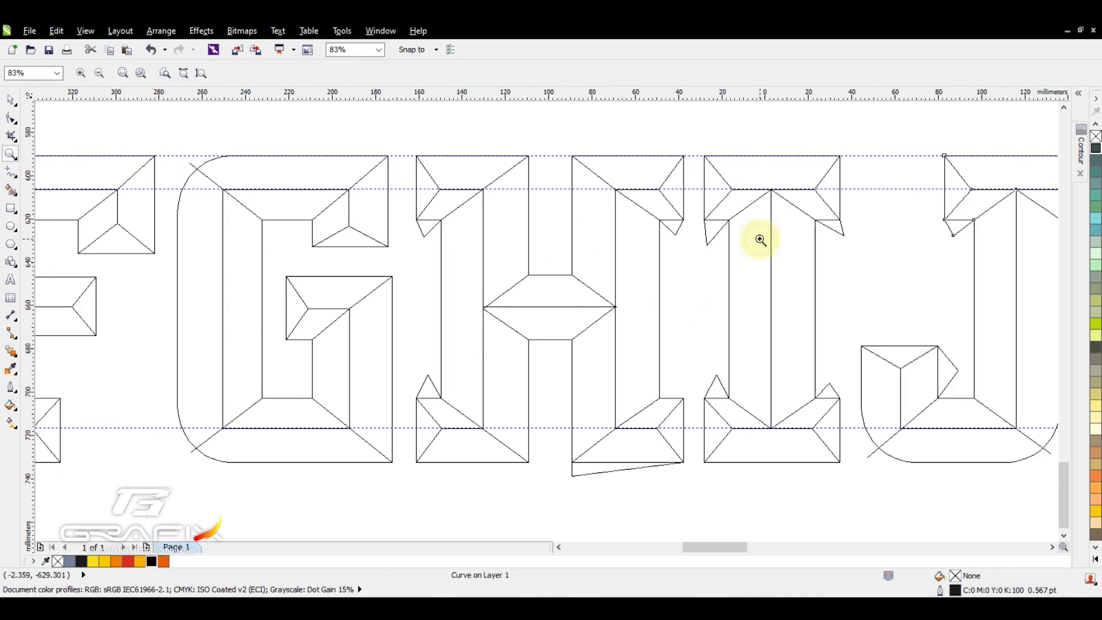
pyautogui.hscroll(5, 705, 234)
pyautogui.scroll(1, 376, 164)
pyautogui.press('space')
pyautogui.click(376, 135)
pyautogui.click(402, 177)
pyautogui.click(375, 214)
pyautogui.click(376, 255)
pyautogui.click(406, 215)
pyautogui.click(457, 177)
pyautogui.click(513, 215)
# Step: Draw the bevel lines for the L's upturned right terminal and across its foot to the lower left serif
pyautogui.click(564, 367)
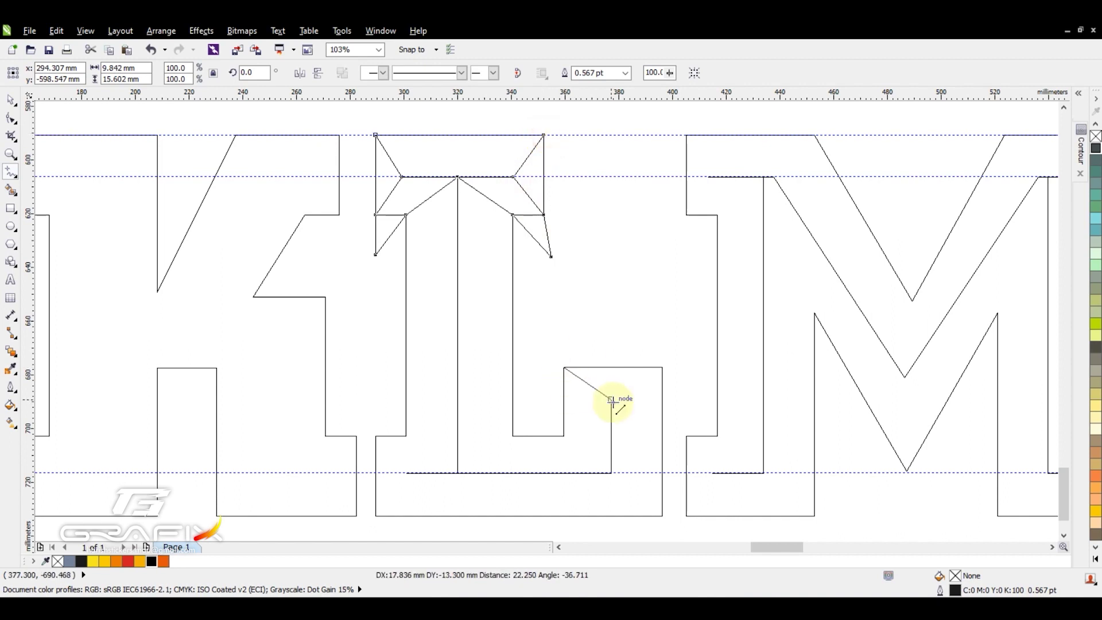
pyautogui.click(663, 368)
pyautogui.click(675, 472)
pyautogui.click(663, 515)
pyautogui.click(564, 436)
pyautogui.click(538, 403)
pyautogui.click(512, 436)
pyautogui.click(459, 472)
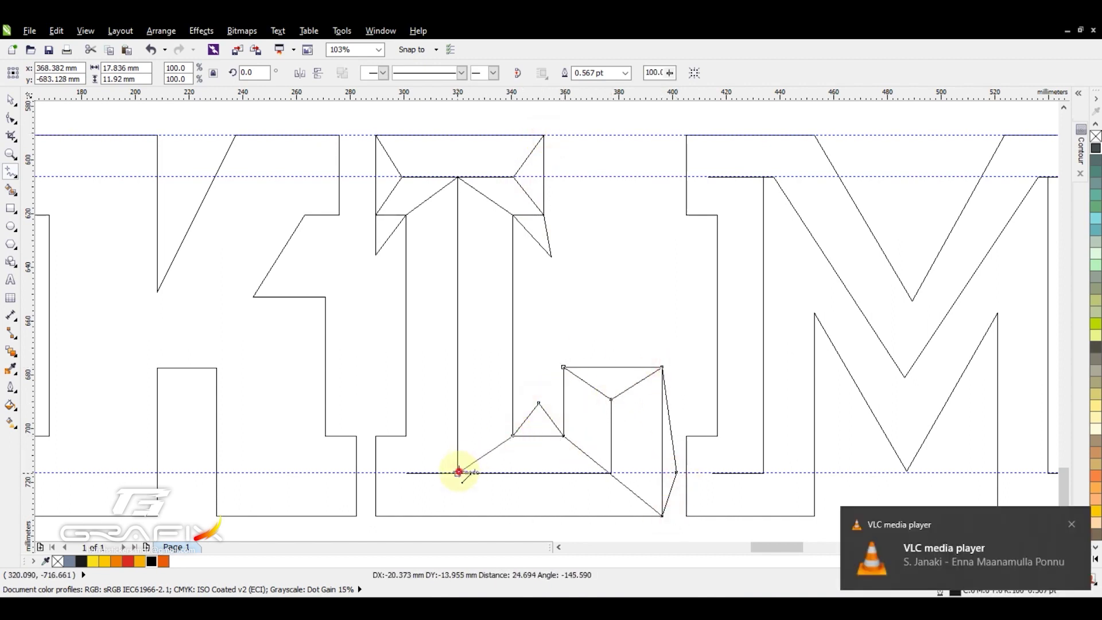
pyautogui.click(376, 437)
# Step: Draw the bevel lines for the M's top left serif, including its corner beside the V
pyautogui.press('F3')
pyautogui.moveTo(345, 123); pyautogui.dragTo(773, 455)
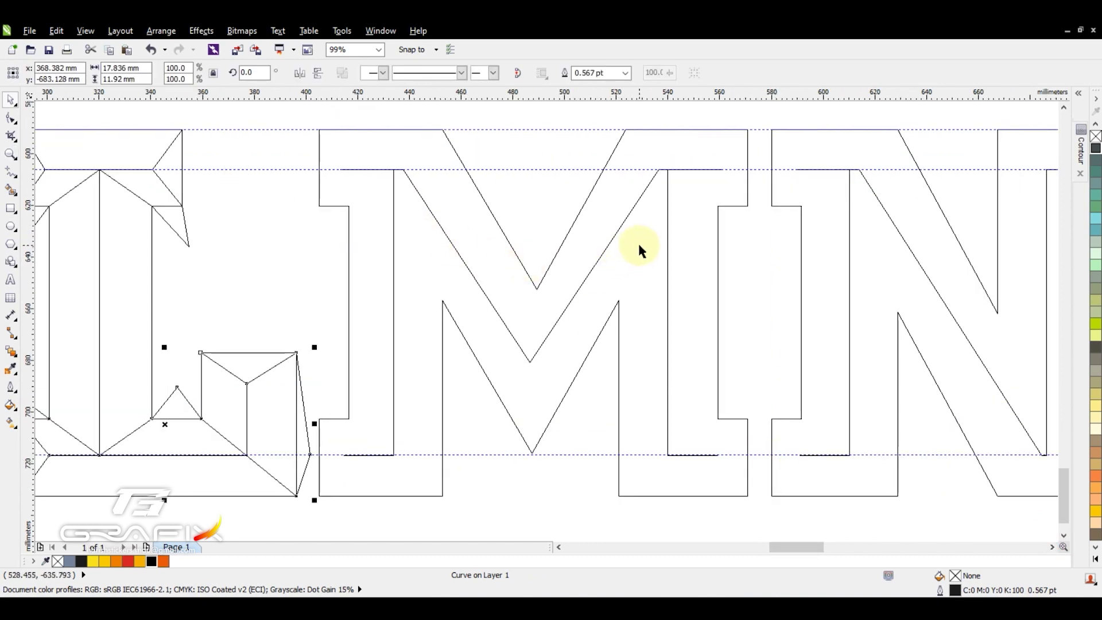
pyautogui.press('F5')
pyautogui.click(319, 129)
pyautogui.click(339, 168)
pyautogui.click(319, 206)
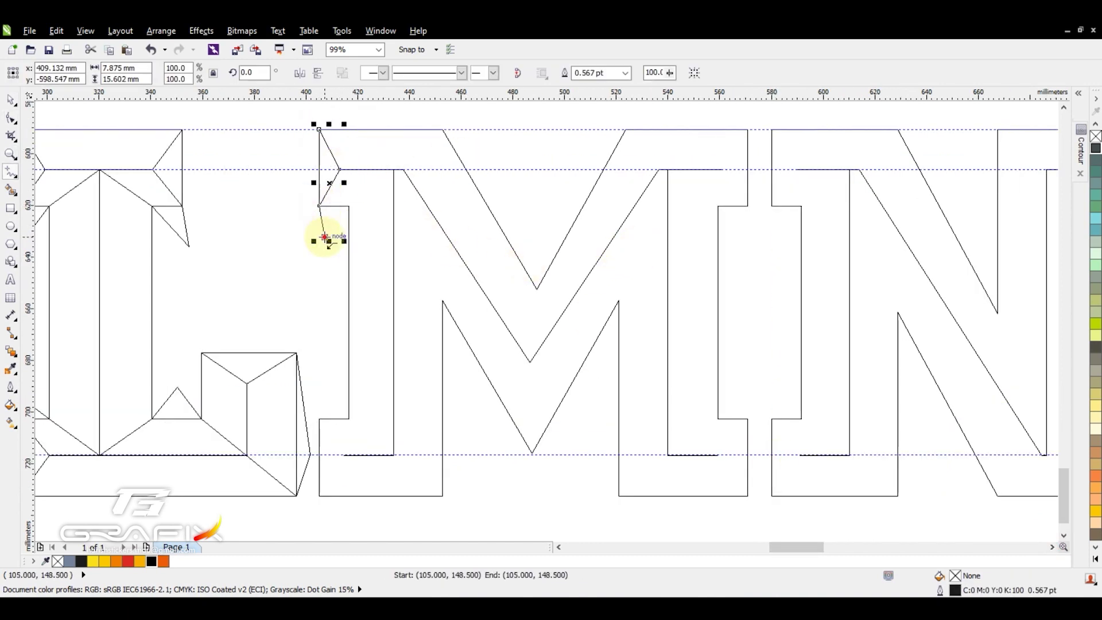
pyautogui.click(403, 169)
pyautogui.click(441, 130)
# Step: Draw the bevel lines joining the M's top right serif corners to its centre lines
pyautogui.click(625, 129)
pyautogui.click(658, 169)
pyautogui.click(667, 169)
pyautogui.click(717, 205)
pyautogui.click(740, 227)
pyautogui.click(747, 206)
pyautogui.click(721, 168)
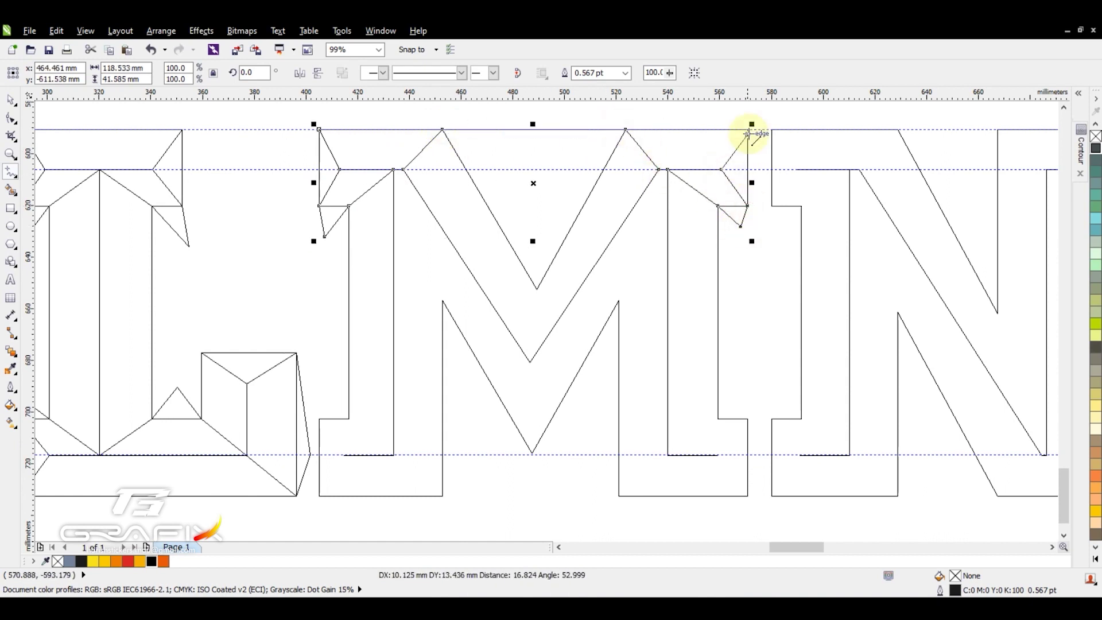
# Step: Draw the bevel lines joining the corners of the M's left foot to its centre lines
pyautogui.click(319, 495)
pyautogui.click(343, 455)
pyautogui.click(319, 418)
pyautogui.click(322, 387)
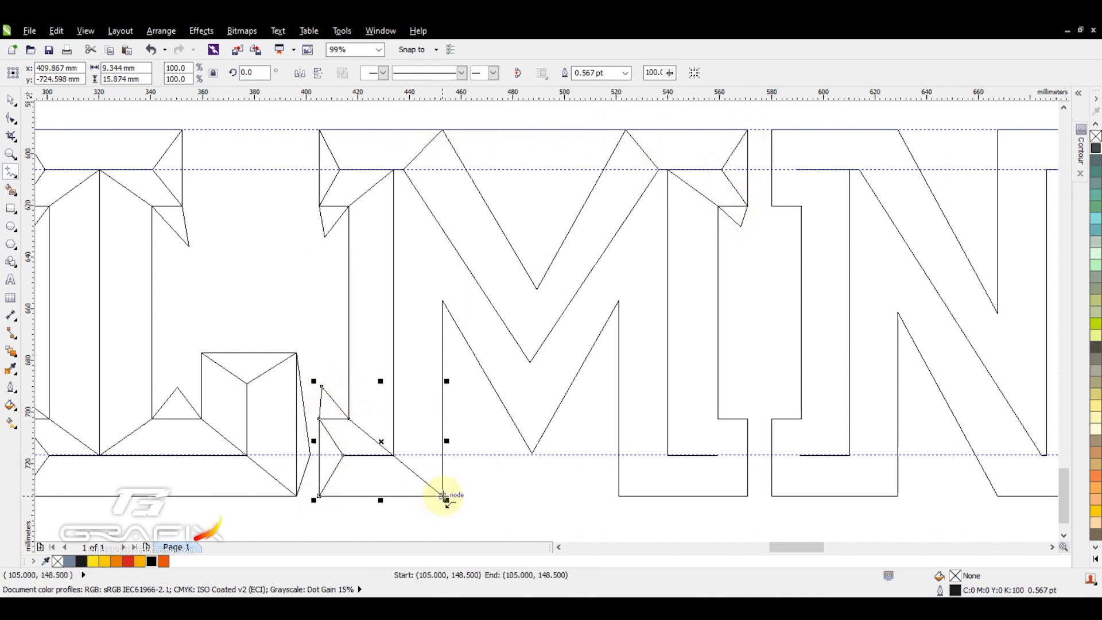
# Step: Draw the bevel lines joining the corners of the M's right foot to its centre lines
pyautogui.click(618, 495)
pyautogui.click(667, 455)
pyautogui.click(717, 418)
pyautogui.click(733, 399)
pyautogui.click(747, 420)
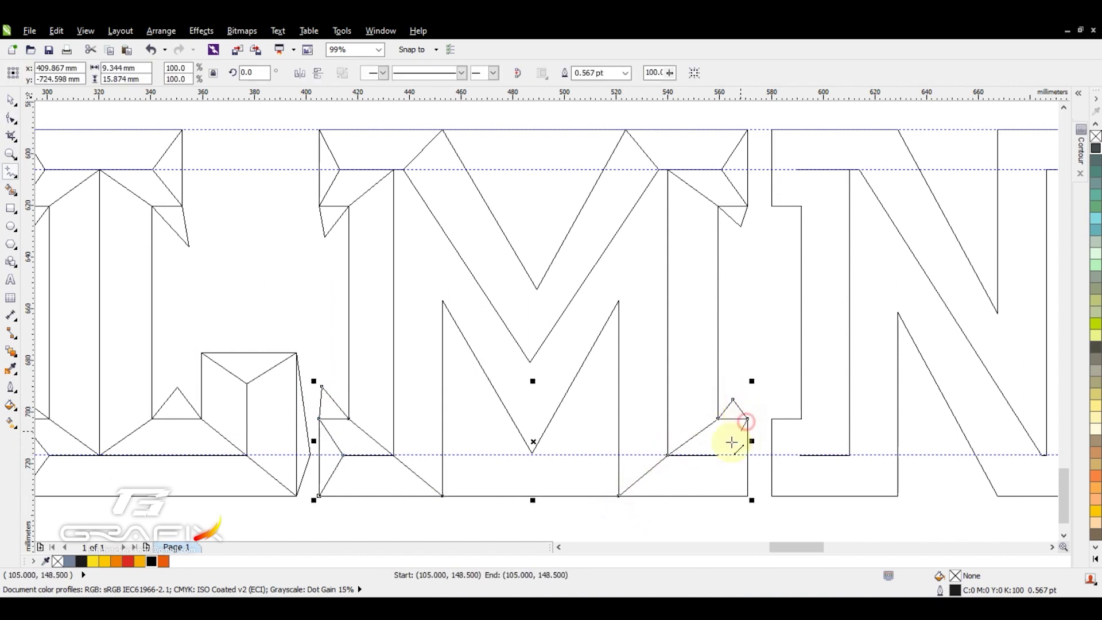
# Step: Join the M's lower and upper V points with a line and align its middle node to the centre line's vertex
pyautogui.click(533, 452)
pyautogui.doubleClick(537, 288)
pyautogui.press('F10')
pyautogui.scroll(-1, 551, 239)
pyautogui.scroll(2, 462, 309)
pyautogui.click(463, 307)
pyautogui.scroll(2, 465, 318)
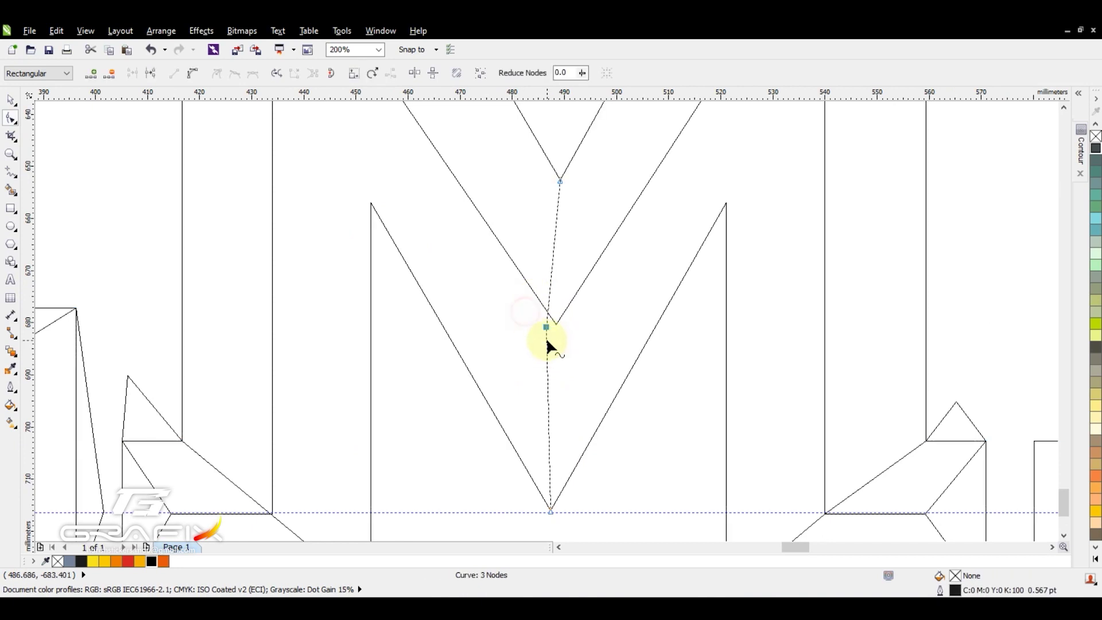
# Step: Draw the bevel lines joining the corners of the N's left foot to its centre lines
pyautogui.scroll(-3, 550, 344)
pyautogui.hscroll(6, 590, 351)
pyautogui.scroll(2, 678, 383)
pyautogui.press('F5')
pyautogui.click(381, 501)
pyautogui.click(408, 459)
pyautogui.click(380, 425)
pyautogui.click(381, 389)
pyautogui.click(409, 424)
pyautogui.click(459, 459)
pyautogui.click(507, 501)
# Step: Join the N's bottom right corners to the lower end of its diagonal and right stem centre lines
pyautogui.click(605, 501)
pyautogui.click(653, 459)
pyautogui.click(702, 501)
# Step: Draw the bevel lines joining the N's top right serif corners to its centre lines
pyautogui.click(733, 266)
pyautogui.click(703, 211)
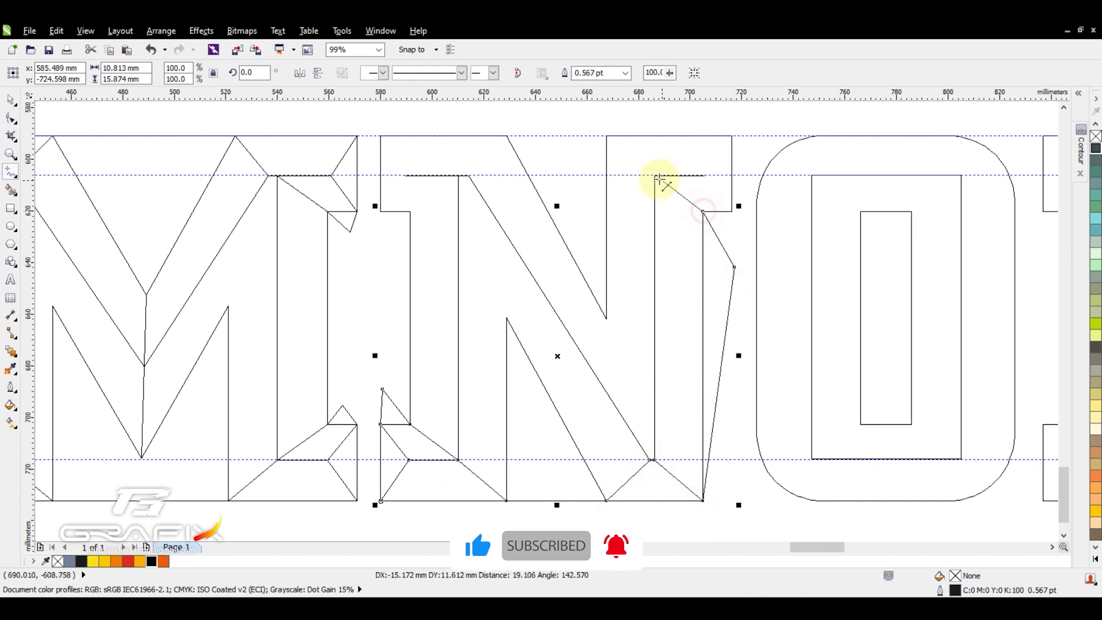
pyautogui.click(654, 175)
pyautogui.click(607, 136)
pyautogui.click(697, 110)
pyautogui.click(732, 136)
pyautogui.click(704, 175)
pyautogui.doubleClick(731, 211)
# Step: Draw the bevel lines joining the N's top left serif corners to its centre lines
pyautogui.click(404, 175)
pyautogui.click(381, 136)
pyautogui.click(380, 211)
pyautogui.click(393, 243)
pyautogui.click(409, 211)
pyautogui.click(459, 175)
pyautogui.click(506, 136)
# Step: Join the N's two inner notch points to the nearest ends of the left and right stem centre lines
pyautogui.click(506, 318)
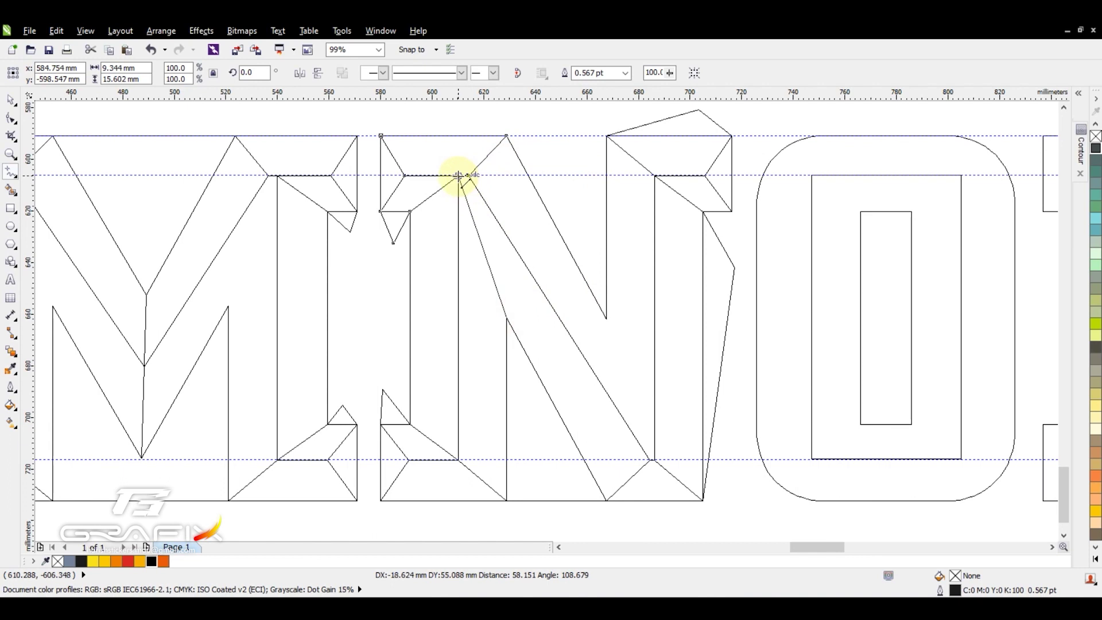
pyautogui.doubleClick(459, 175)
pyautogui.click(606, 319)
pyautogui.doubleClick(653, 460)
pyautogui.scroll(-3, 632, 150)
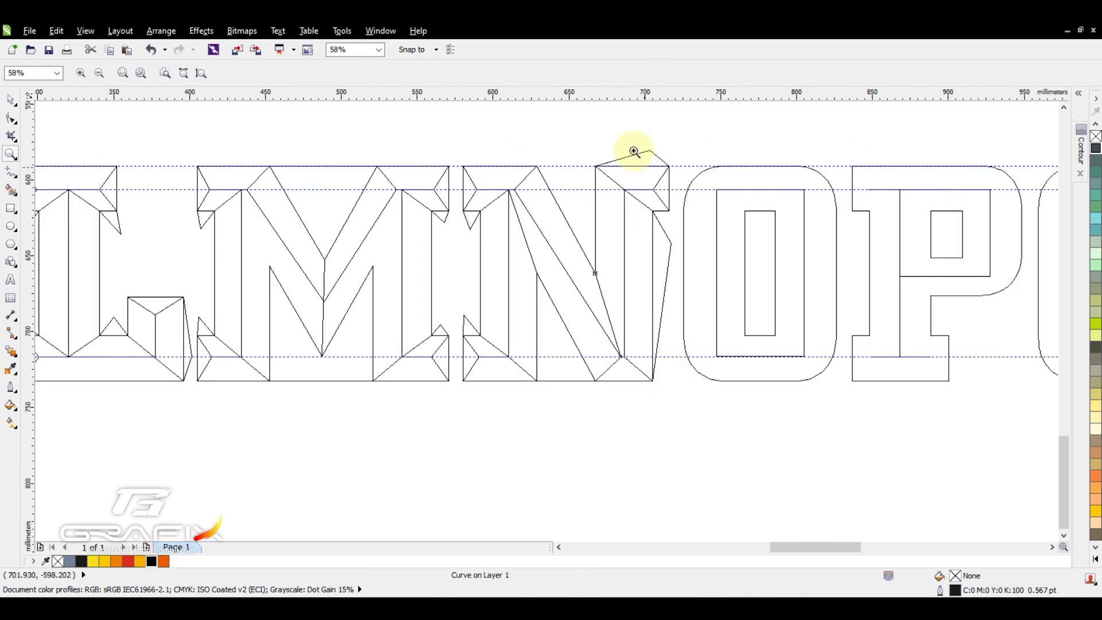
# Step: Draw diagonal bevel lines from the four corners of the O's counter out past its rounded outer corners
pyautogui.scroll(3, 482, 192)
pyautogui.click(513, 218)
pyautogui.doubleClick(431, 151)
pyautogui.click(561, 214)
pyautogui.doubleClick(654, 147)
pyautogui.click(562, 409)
pyautogui.doubleClick(663, 482)
pyautogui.click(515, 409)
pyautogui.doubleClick(428, 473)
# Step: Draw the bevel lines joining the P's top left serif corners to its centre lines
pyautogui.click(682, 214)
pyautogui.click(707, 181)
pyautogui.click(682, 145)
pyautogui.doubleClick(726, 121)
pyautogui.click(700, 263)
pyautogui.click(709, 214)
pyautogui.click(756, 182)
# Step: Join the P's counter corners to its stem centre line and outward past the bowl's rounded corners
pyautogui.click(803, 214)
pyautogui.click(826, 249)
pyautogui.click(803, 287)
pyautogui.doubleClick(756, 316)
pyautogui.click(854, 287)
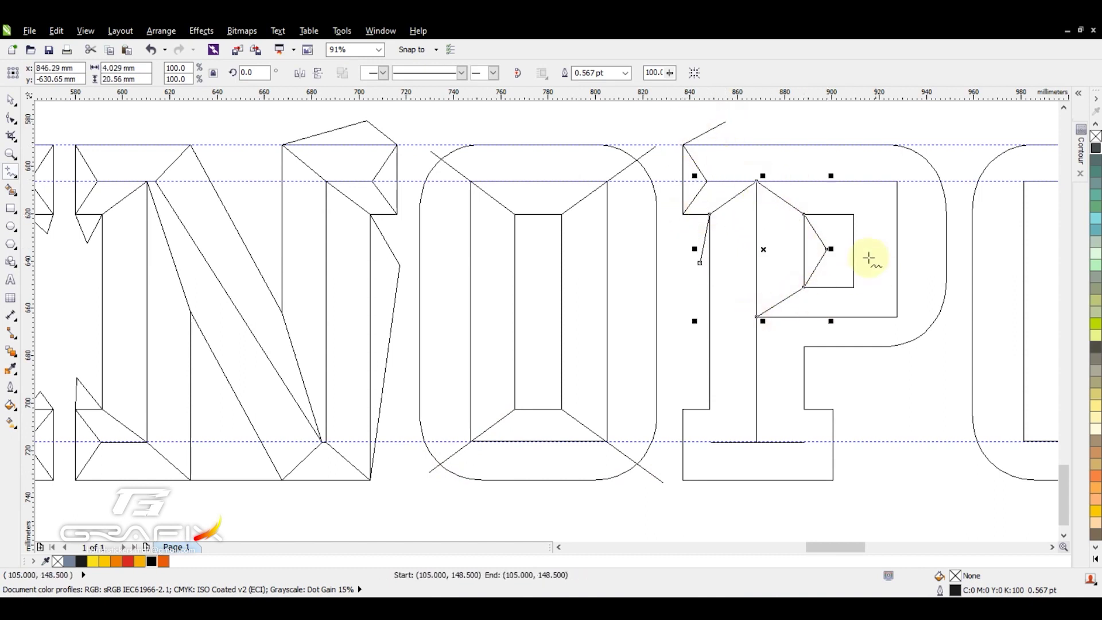
pyautogui.doubleClick(941, 349)
pyautogui.click(854, 214)
pyautogui.doubleClick(939, 147)
# Step: Draw the bevel lines joining the corners of the P's foot to its centre lines
pyautogui.click(683, 481)
pyautogui.click(709, 441)
pyautogui.click(683, 409)
pyautogui.click(684, 374)
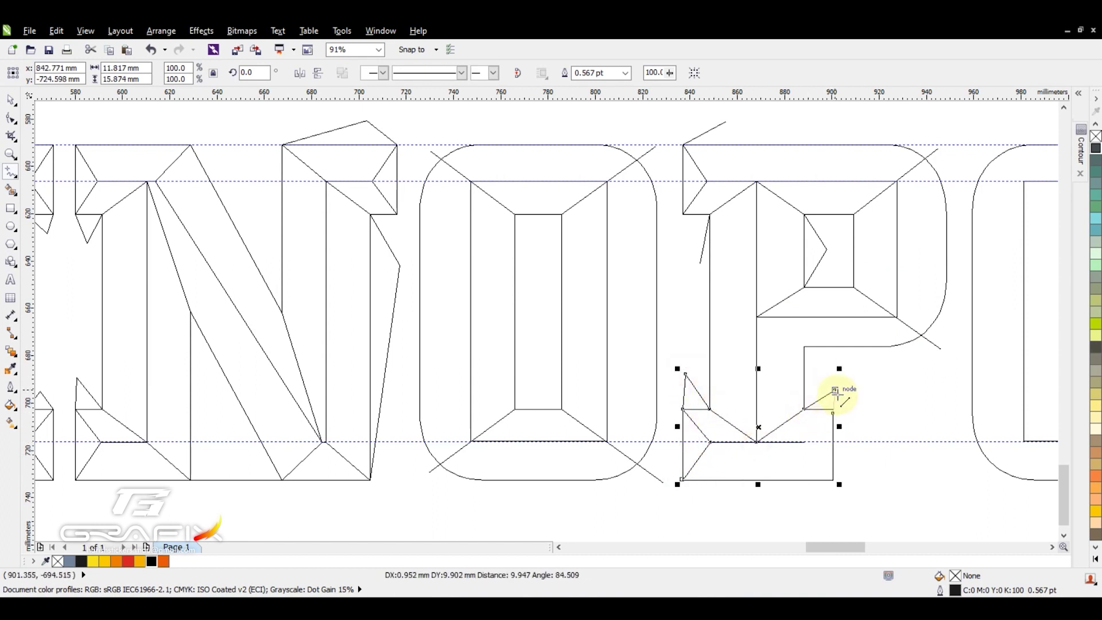
pyautogui.hscroll(5, 831, 479)
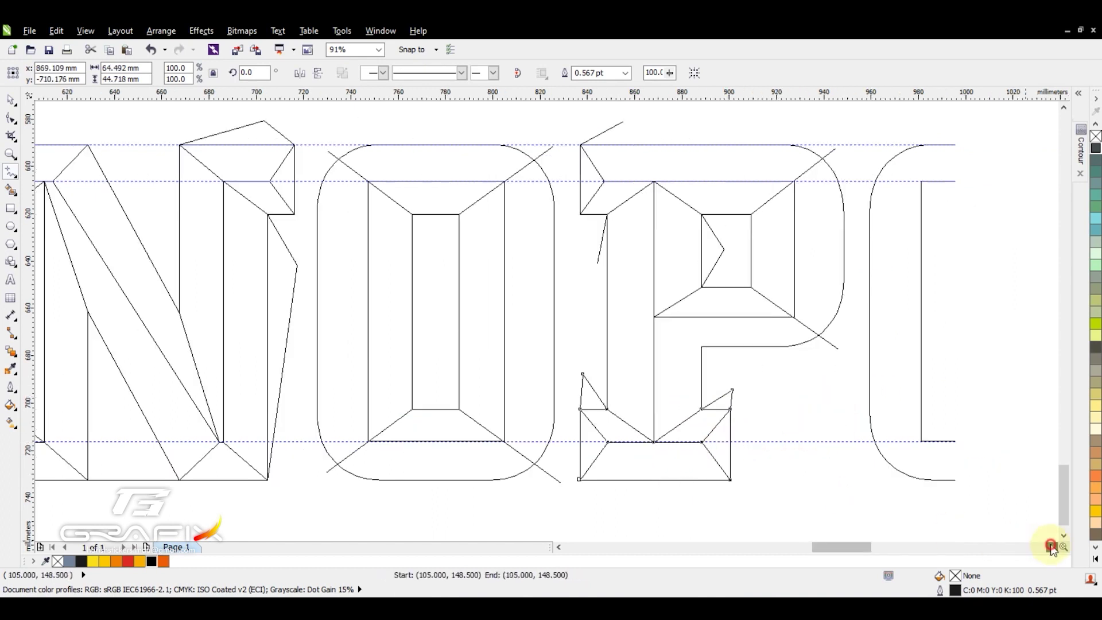
# Step: Draw diagonal bevel lines from the Q's counter corners past its rounded outer corners, plus the bevel lines of its tail
pyautogui.press('Escape')
pyautogui.moveTo(647, 181); pyautogui.dragTo(647, 441)
pyautogui.moveTo(511, 182); pyautogui.dragTo(554, 213)
pyautogui.press('F10')
pyautogui.moveTo(510, 182); pyautogui.dragTo(467, 150)
pyautogui.press('F5')
pyautogui.moveTo(601, 213); pyautogui.dragTo(688, 153)
pyautogui.moveTo(554, 409); pyautogui.dragTo(447, 489)
pyautogui.moveTo(600, 408); pyautogui.dragTo(711, 485)
pyautogui.moveTo(605, 520); pyautogui.dragTo(597, 459)
pyautogui.press('z')
pyautogui.scroll(-5, 708, 479)
pyautogui.moveTo(815, 547); pyautogui.dragTo(740, 553)
pyautogui.hscroll(5, 484, 327)
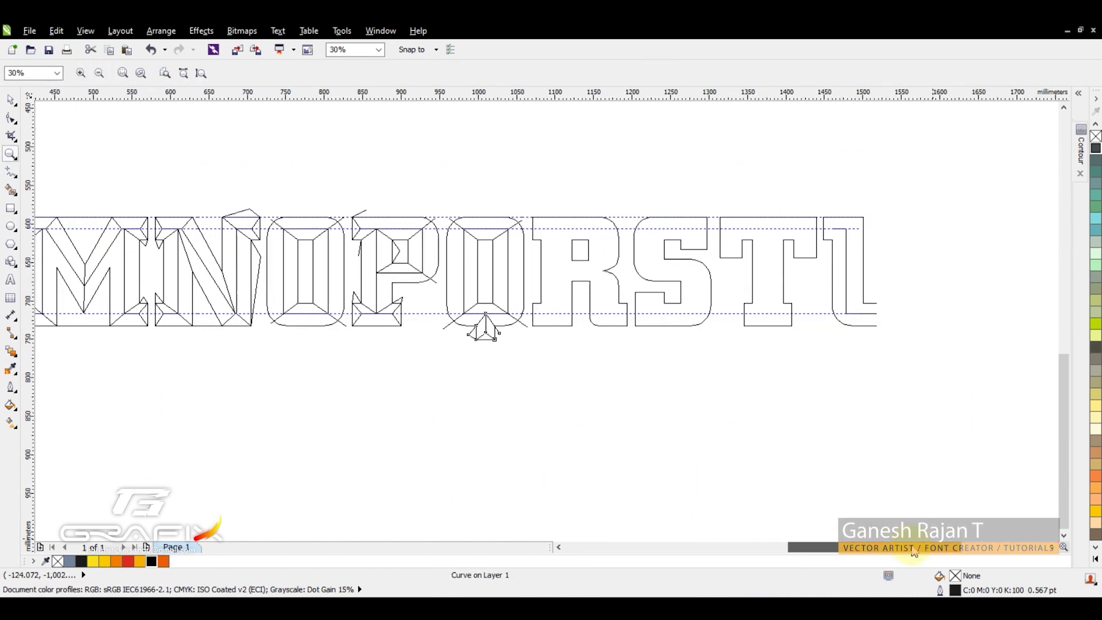
# Step: Draw the bevel lines joining the corners of the U's top left serif to its centre lines
pyautogui.moveTo(665, 195); pyautogui.dragTo(930, 321)
pyautogui.press('F5')
pyautogui.click(313, 141)
pyautogui.click(356, 188)
pyautogui.click(316, 230)
pyautogui.click(330, 259)
pyautogui.click(350, 230)
pyautogui.click(406, 187)
pyautogui.click(473, 140)
# Step: Draw the bevel lines joining the corners of the U's top right serif to its centre lines
pyautogui.click(534, 140)
pyautogui.click(593, 187)
pyautogui.click(655, 230)
pyautogui.click(691, 269)
pyautogui.click(690, 230)
pyautogui.click(652, 188)
pyautogui.click(691, 140)
# Step: Draw diagonal bevel lines from the U's lower centre-line corners outward past its rounded bottom corners
pyautogui.press('z')
pyautogui.scroll(-1, 683, 288)
pyautogui.click(553, 447)
pyautogui.press('F5')
pyautogui.click(573, 430)
pyautogui.click(672, 498)
pyautogui.click(527, 431)
pyautogui.click(437, 487)
# Step: Draw the bevel lines joining the corners of the V's top left serif to its centre lines
pyautogui.press('z')
pyautogui.scroll(-5, 740, 244)
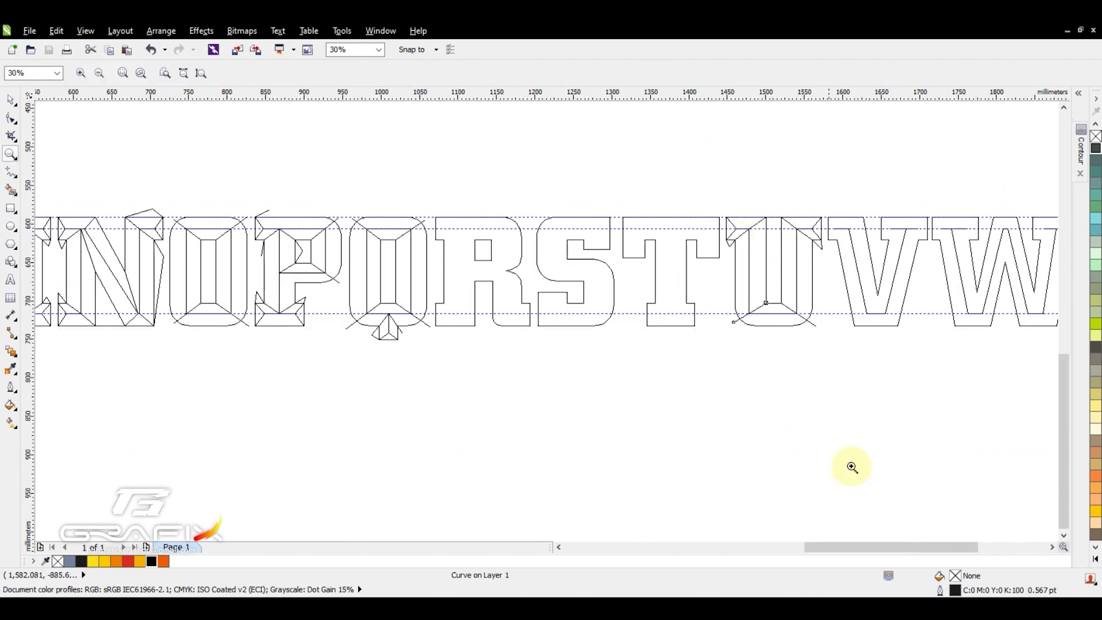
pyautogui.scroll(4, 474, 153)
pyautogui.press('F5')
pyautogui.click(361, 126)
pyautogui.click(380, 165)
pyautogui.click(361, 198)
pyautogui.click(378, 228)
pyautogui.click(389, 198)
pyautogui.click(427, 165)
pyautogui.click(471, 127)
# Step: Draw the bevel lines joining the corners of the V's top right serif to its centre lines
pyautogui.click(528, 127)
pyautogui.click(645, 198)
pyautogui.click(672, 198)
# Step: Join the V's inner notch and bottom outline corners to the lower corners of its centre lines
pyautogui.click(519, 373)
pyautogui.click(483, 428)
pyautogui.click(443, 467)
pyautogui.click(525, 487)
pyautogui.click(579, 468)
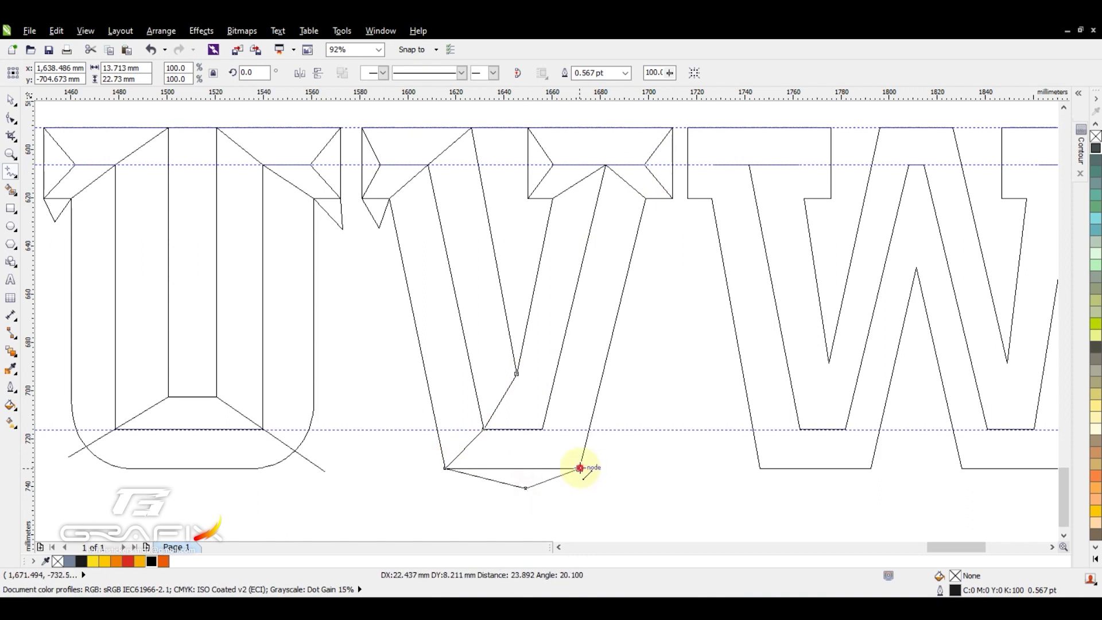
pyautogui.doubleClick(542, 428)
# Step: Draw the bevel lines of the W's top left serif and its middle apex to the centre lines
pyautogui.press('z')
pyautogui.rightClick(605, 133)
pyautogui.click(673, 195)
pyautogui.click(294, 128)
pyautogui.click(324, 170)
pyautogui.click(295, 210)
pyautogui.click(324, 210)
pyautogui.click(362, 170)
pyautogui.click(429, 212)
pyautogui.doubleClick(550, 170)
# Step: Draw the bevel lines joining the corners of the W's top right serif to its centre lines
pyautogui.click(656, 127)
pyautogui.click(698, 171)
pyautogui.click(684, 209)
pyautogui.click(740, 171)
pyautogui.click(791, 210)
pyautogui.click(819, 210)
pyautogui.click(791, 171)
# Step: Join the W's inner notches and bottom outline corners to the lower corners of its centre lines
pyautogui.click(425, 475)
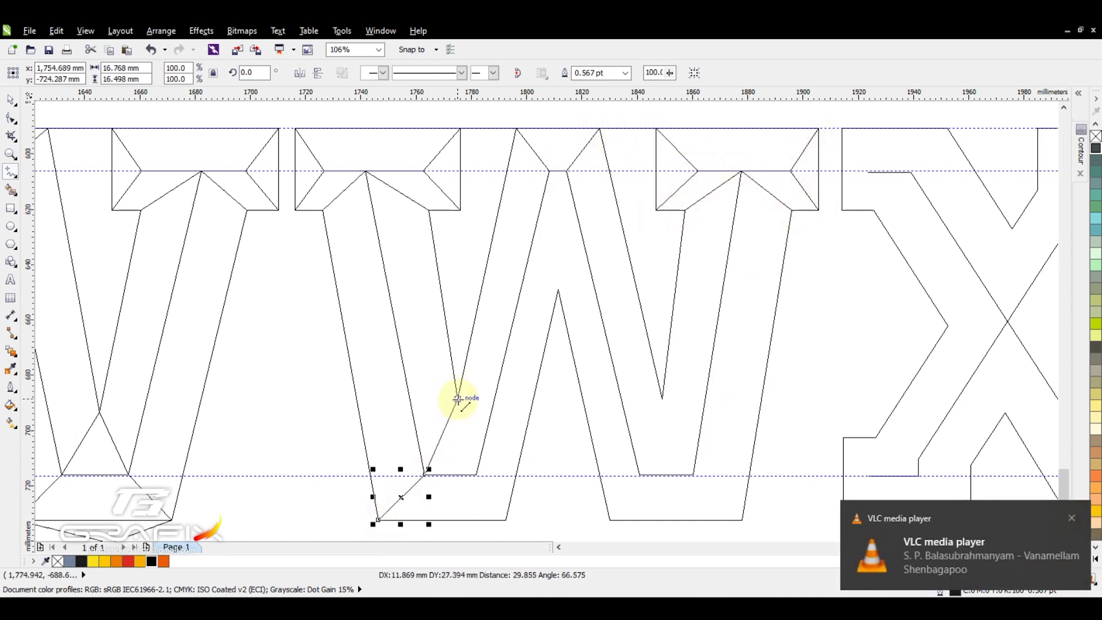
pyautogui.click(610, 519)
pyautogui.click(639, 475)
pyautogui.doubleClick(743, 520)
# Step: Draw the bevel lines joining the corners of the X's top left serif to its centre lines
pyautogui.moveTo(974, 547); pyautogui.dragTo(993, 546)
pyautogui.click(456, 127)
pyautogui.click(483, 171)
pyautogui.click(457, 210)
pyautogui.click(526, 171)
pyautogui.click(562, 128)
# Step: Try to join the X's top right serif corners to its bent centre line
pyautogui.click(653, 128)
pyautogui.click(701, 171)
pyautogui.click(702, 198)
pyautogui.doubleClick(653, 190)
pyautogui.click(783, 128)
pyautogui.click(763, 171)
pyautogui.click(783, 210)
pyautogui.click(752, 210)
pyautogui.doubleClick(701, 171)
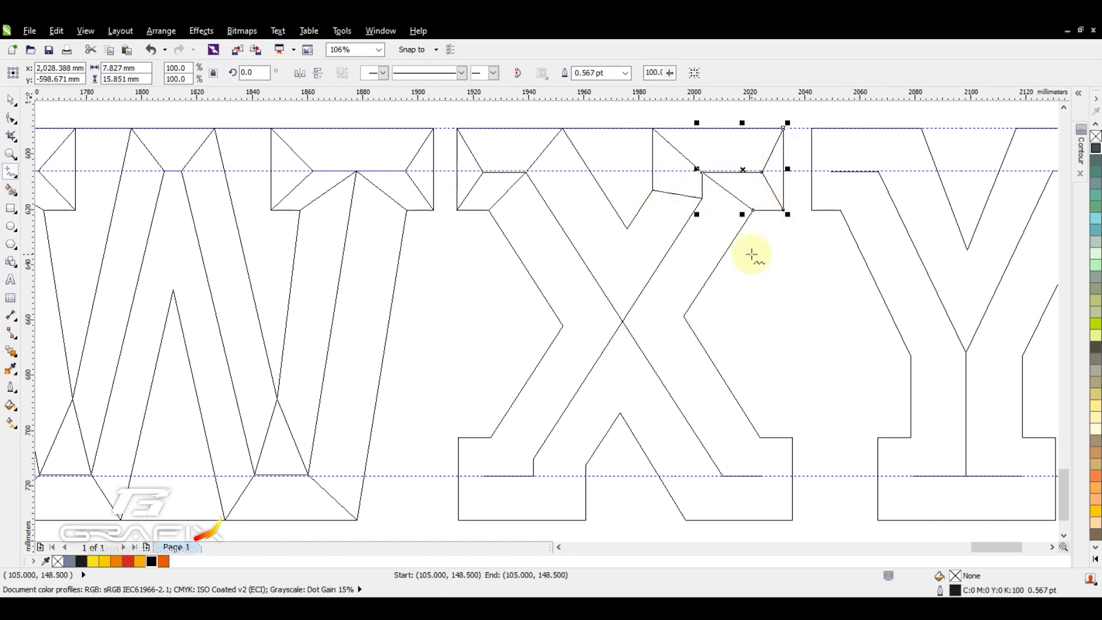
# Step: Straighten the X's centre line by removing the bends at its upper right and lower left ends
pyautogui.press('F10')
pyautogui.click(702, 194)
pyautogui.moveTo(718, 171); pyautogui.dragTo(715, 171)
pyautogui.moveTo(533, 475); pyautogui.dragTo(522, 475)
pyautogui.press('F5')
# Step: Draw the X's top right serif bevel lines to its straightened centre line
pyautogui.click(762, 171)
pyautogui.click(783, 210)
pyautogui.click(752, 210)
pyautogui.click(715, 172)
pyautogui.doubleClick(653, 127)
# Step: Draw the bevel lines joining the corners of the X's bottom right foot to its centre lines
pyautogui.click(792, 437)
pyautogui.click(762, 476)
pyautogui.click(793, 520)
pyautogui.click(722, 476)
pyautogui.doubleClick(685, 519)
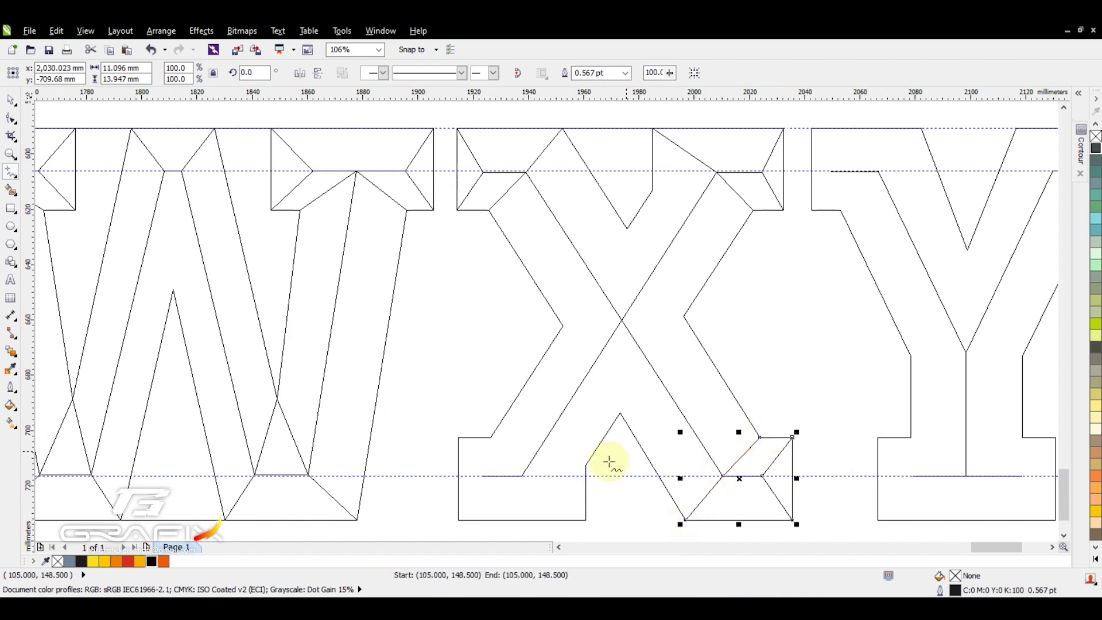
# Step: Draw the bevel lines joining the corners of the X's bottom left foot to its centre lines
pyautogui.click(585, 519)
pyautogui.click(522, 476)
pyautogui.click(490, 437)
pyautogui.click(457, 437)
pyautogui.click(483, 475)
pyautogui.doubleClick(457, 520)
# Step: Join the X's four inner notch corners to the crossing point of its centre lines
pyautogui.click(563, 326)
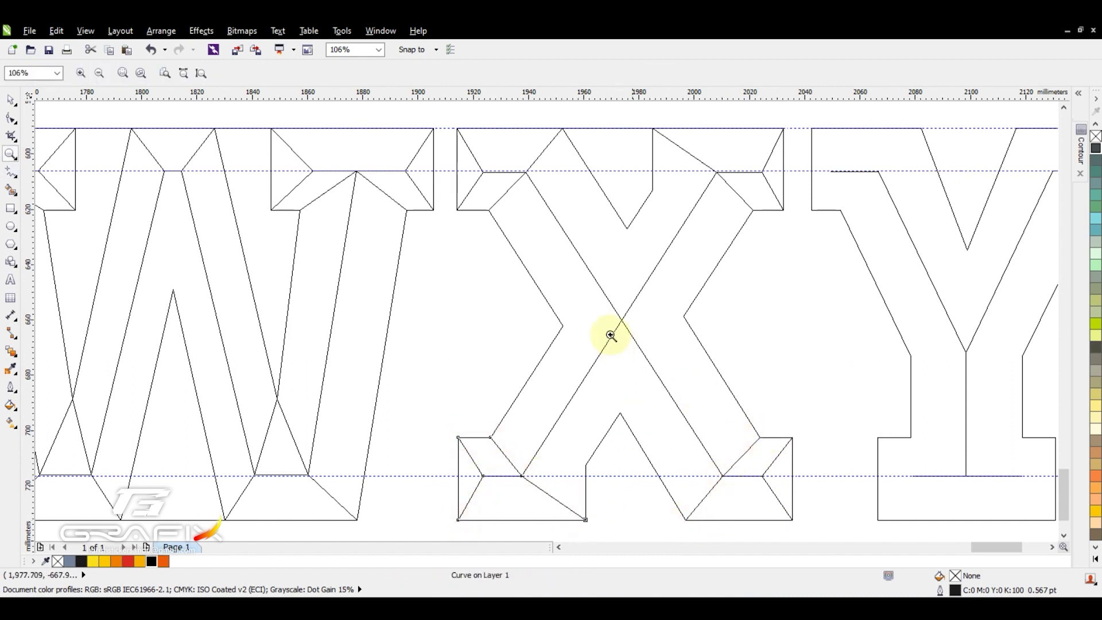
pyautogui.doubleClick(622, 320)
pyautogui.click(622, 319)
pyautogui.doubleClick(683, 315)
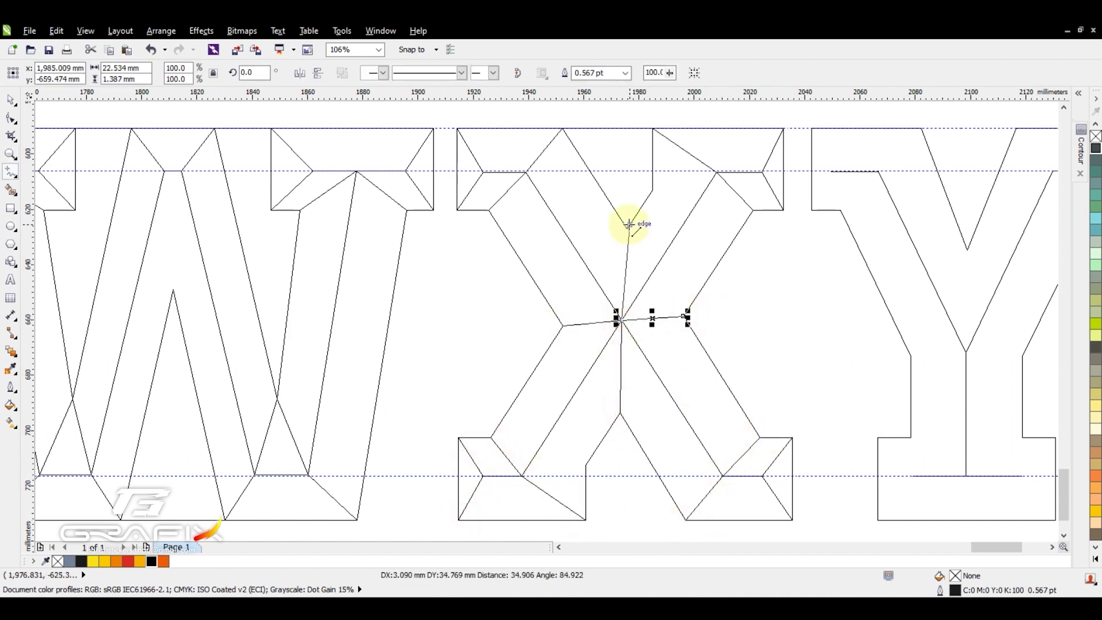
# Step: Draw the bevel lines joining the corners of the Y's two top serifs to its centre lines
pyautogui.press('z')
pyautogui.scroll(-2, 737, 268)
pyautogui.scroll(-3, 737, 268)
pyautogui.scroll(3, 457, 204)
pyautogui.click(414, 163)
pyautogui.click(429, 196)
pyautogui.click(415, 230)
pyautogui.click(439, 231)
pyautogui.click(469, 198)
pyautogui.click(504, 165)
pyautogui.click(641, 230)
pyautogui.doubleClick(666, 167)
# Step: Join the Y's corners between arms and stem to its centre junction, and its foot corners to the foot's centre line
pyautogui.click(496, 346)
pyautogui.click(539, 343)
pyautogui.doubleClick(584, 345)
pyautogui.click(609, 476)
pyautogui.click(583, 443)
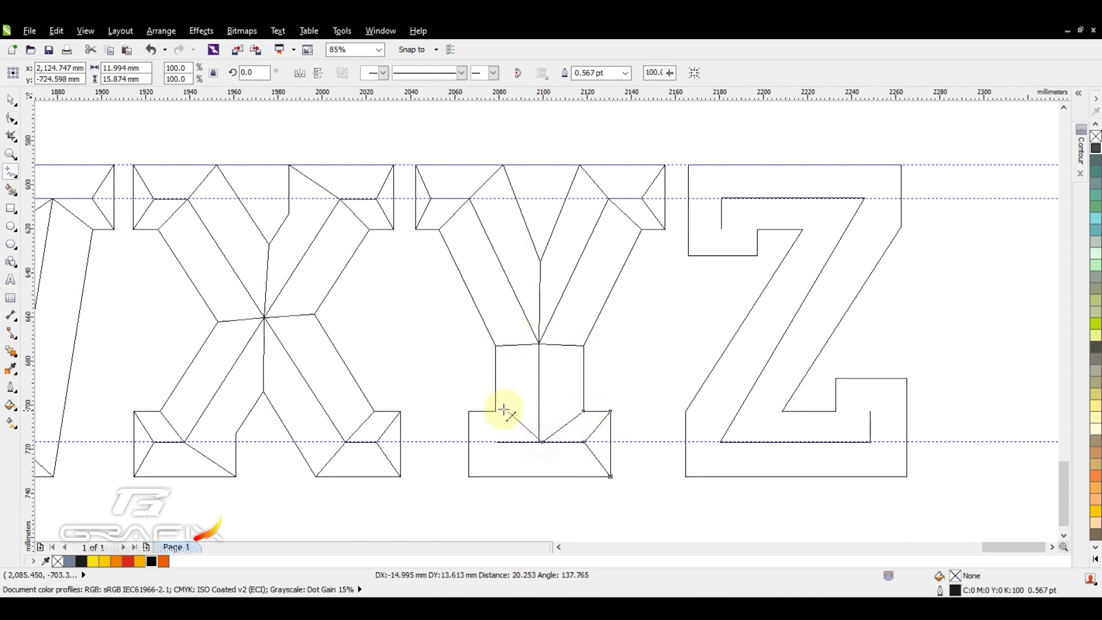
# Step: Move the meeting point of the Y's foot bevel lines onto the lower end of its stem centre line
pyautogui.press('F10')
pyautogui.scroll(9, 499, 443)
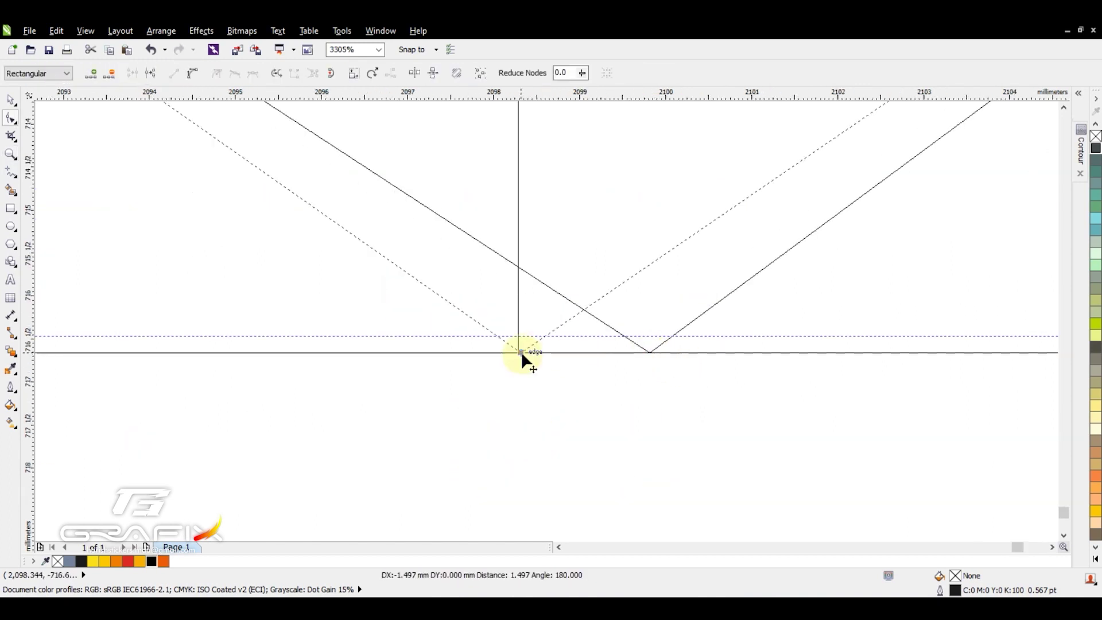
pyautogui.scroll(-9, 522, 359)
pyautogui.moveTo(484, 238)
pyautogui.mouseDown()
pyautogui.moveTo(445, 209)
pyautogui.moveTo(487, 248)
pyautogui.mouseUp()
# Step: Draw the bevel lines joining the corners of the Z's top bar and serif to its centre lines
pyautogui.press('F5')
pyautogui.click(485, 211)
pyautogui.click(442, 173)
pyautogui.doubleClick(403, 133)
pyautogui.click(539, 212)
pyautogui.doubleClick(613, 174)
pyautogui.click(658, 134)
pyautogui.click(613, 174)
pyautogui.click(659, 206)
# Step: Join the Z's lower left outline corners and inner bottom corner to the lower end of its diagonal centre line
pyautogui.click(399, 429)
pyautogui.click(440, 466)
pyautogui.click(399, 508)
pyautogui.click(440, 465)
pyautogui.click(513, 429)
pyautogui.click(440, 465)
# Step: Draw the bevel lines joining the corners of the Z's bottom right serif to its centre lines
pyautogui.click(580, 389)
pyautogui.click(619, 428)
pyautogui.click(664, 390)
pyautogui.click(619, 429)
pyautogui.click(664, 508)
pyautogui.click(619, 465)
# Step: Switch from wireframe to full-colour display and set Smart Fill to a yellow fill with no outline
pyautogui.press('z')
pyautogui.press('F4')
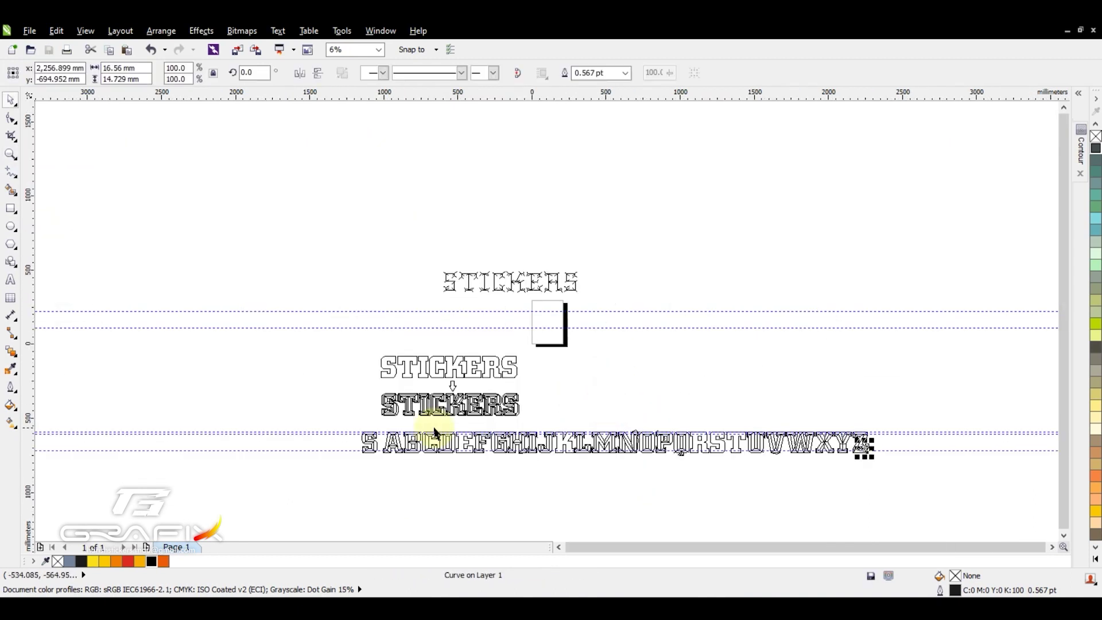
pyautogui.click(434, 433)
pyautogui.hotkey('shift', 'F9')
pyautogui.click(12, 194)
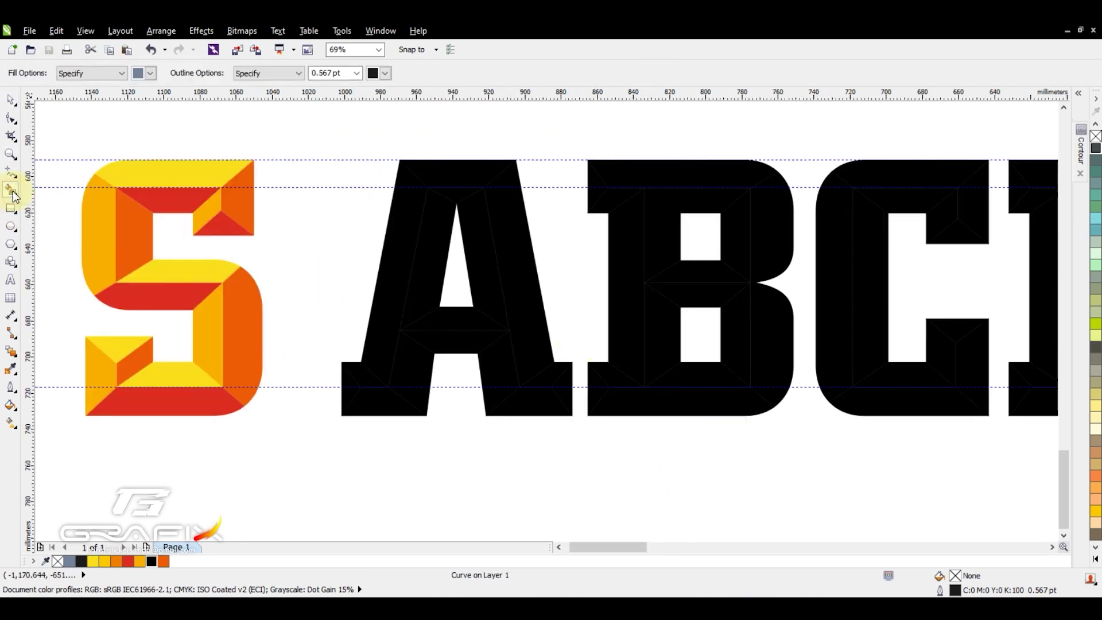
pyautogui.click(386, 74)
pyautogui.click(300, 74)
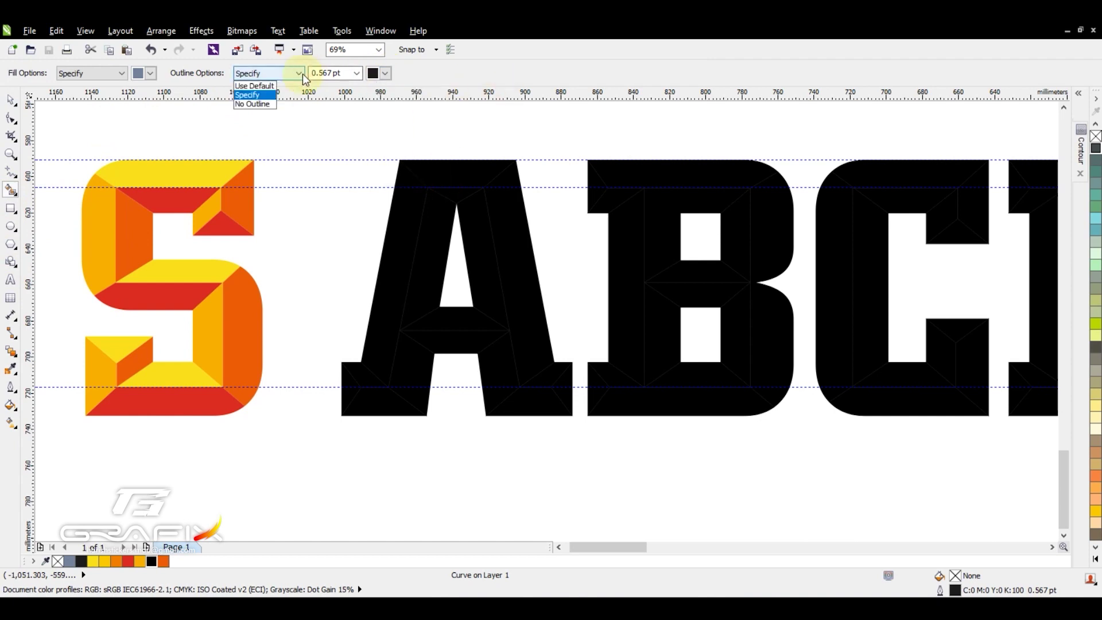
pyautogui.click(151, 73)
pyautogui.click(172, 100)
# Step: Fill the upward-facing bevel faces of the A, B, C and D with yellow
pyautogui.click(459, 172)
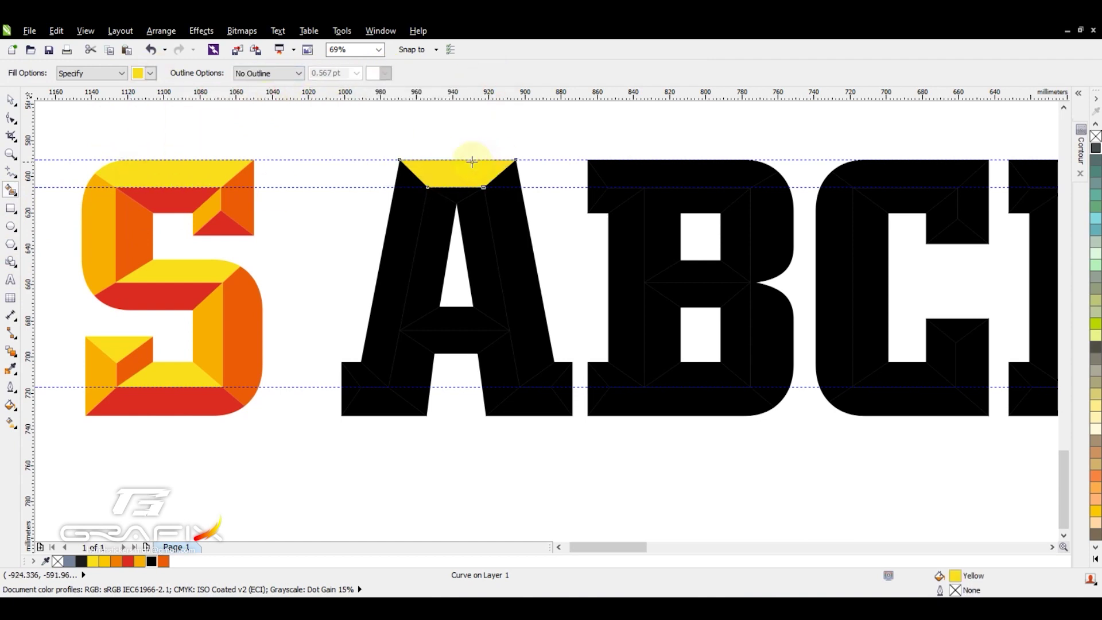
pyautogui.click(683, 172)
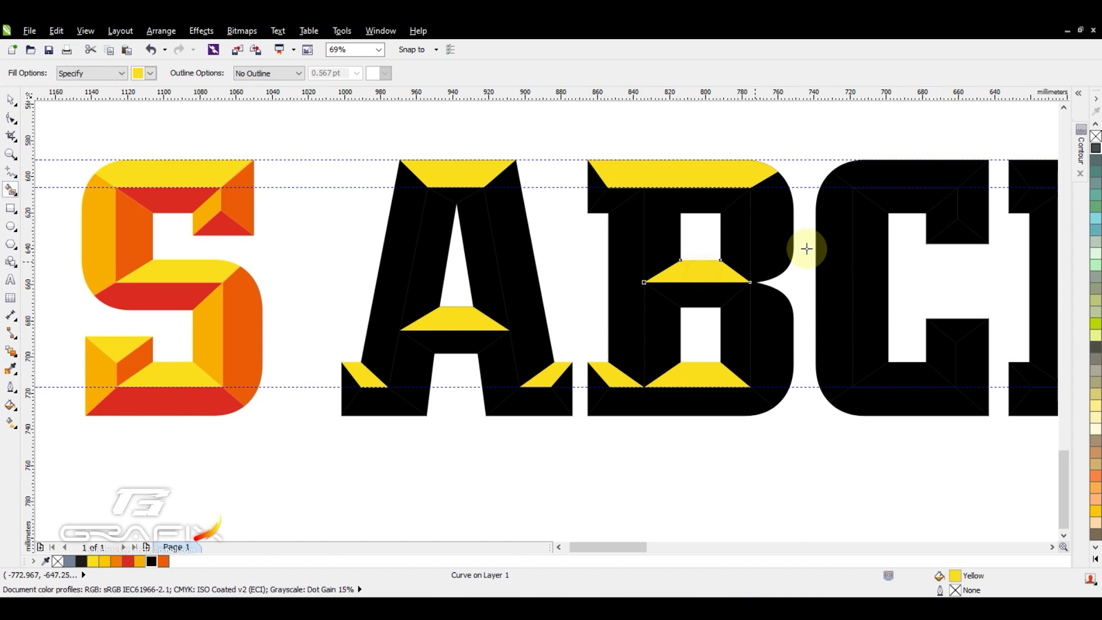
pyautogui.hscroll(5, 515, 325)
pyautogui.hscroll(3, 733, 293)
pyautogui.click(497, 369)
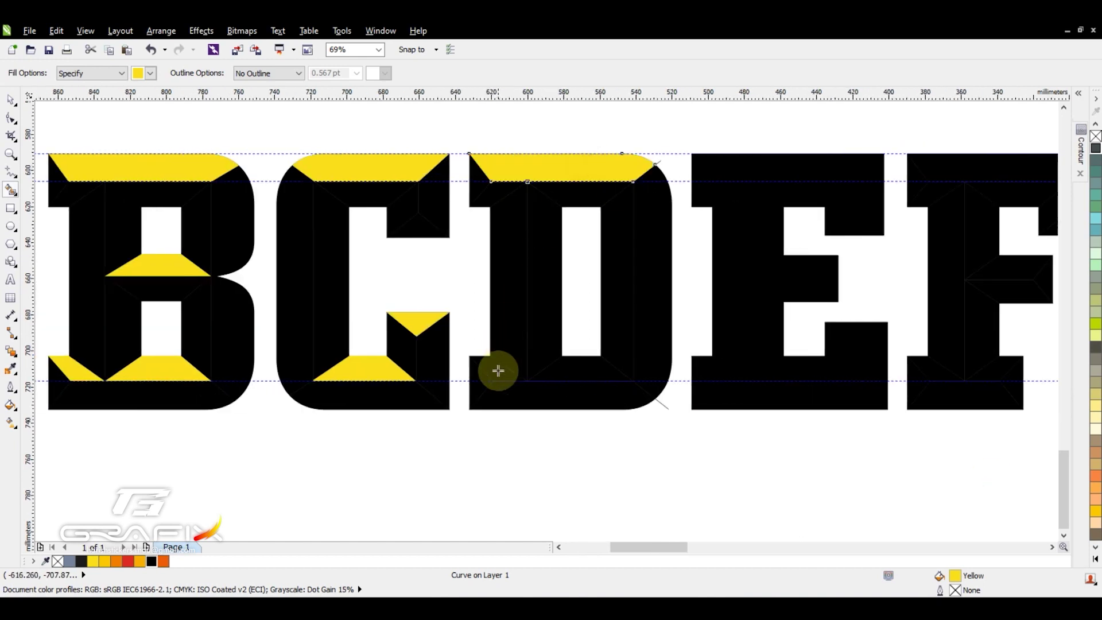
# Step: Fill the upward-facing faces of the F's top bar, middle arm and foot serifs with yellow
pyautogui.hscroll(4, 497, 369)
pyautogui.click(467, 234)
pyautogui.hotkey('ctrl', 'z')
pyautogui.hscroll(5, 414, 204)
pyautogui.click(413, 204)
pyautogui.click(422, 309)
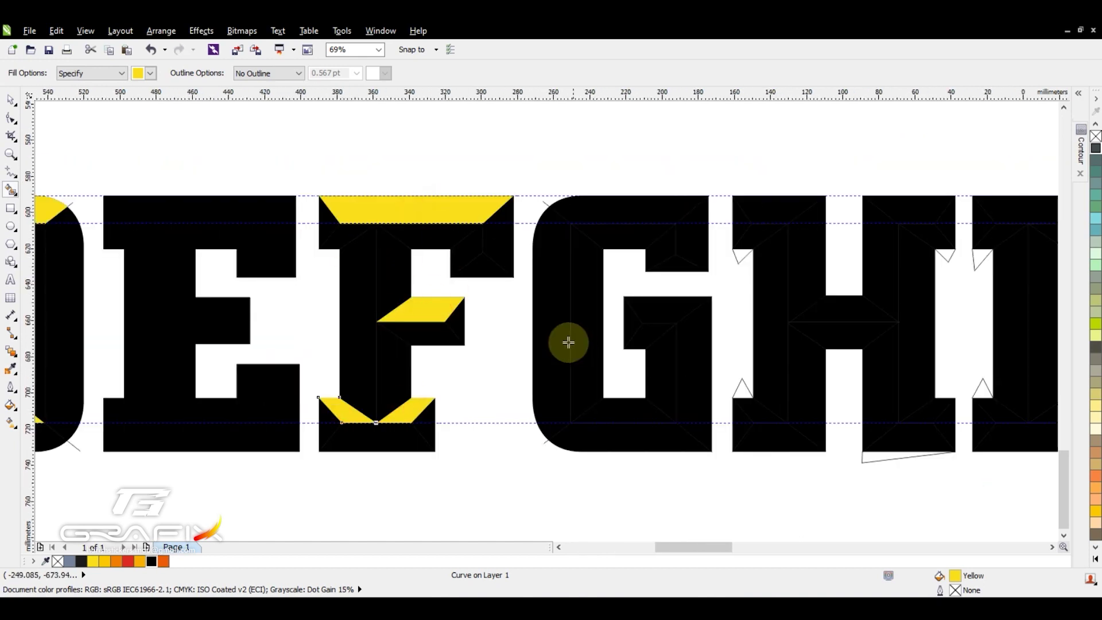
# Step: Fill the upward-facing bevel faces of the G and H with yellow
pyautogui.hscroll(5, 568, 342)
pyautogui.click(467, 206)
pyautogui.click(470, 406)
pyautogui.hscroll(6, 564, 320)
pyautogui.click(418, 197)
pyautogui.click(548, 197)
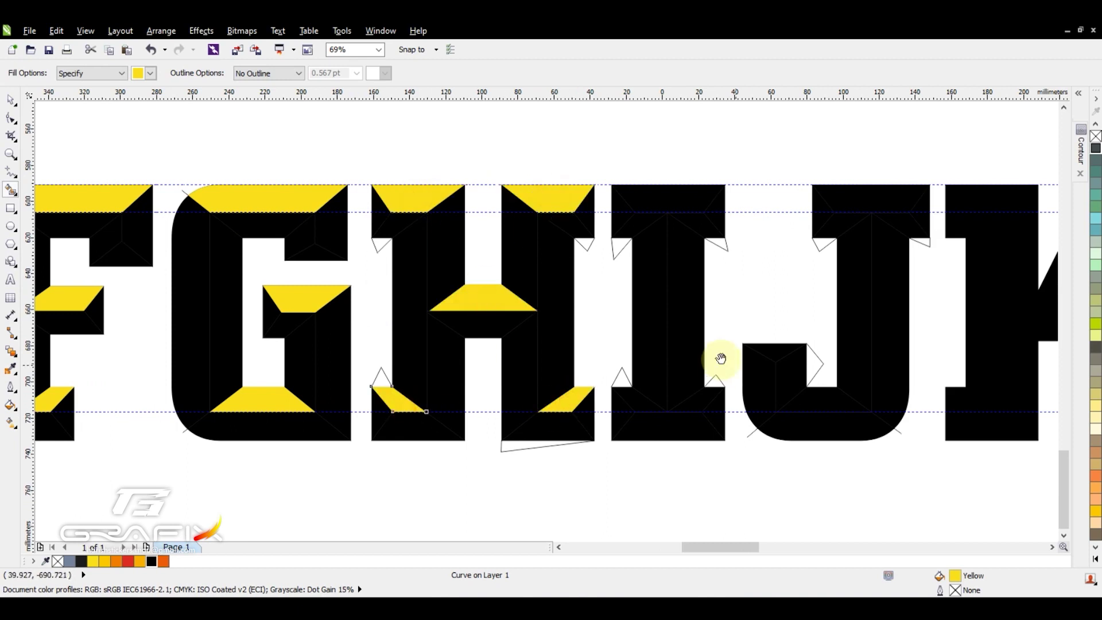
# Step: Fill the upward-facing bevel faces of the I and J with yellow
pyautogui.hscroll(8, 720, 358)
pyautogui.click(401, 197)
pyautogui.click(373, 405)
pyautogui.click(430, 405)
pyautogui.hscroll(6, 432, 266)
pyautogui.click(307, 351)
pyautogui.click(358, 401)
# Step: Fill the upward-facing bevel faces of the L and M with yellow, including their serifs
pyautogui.hscroll(4, 357, 172)
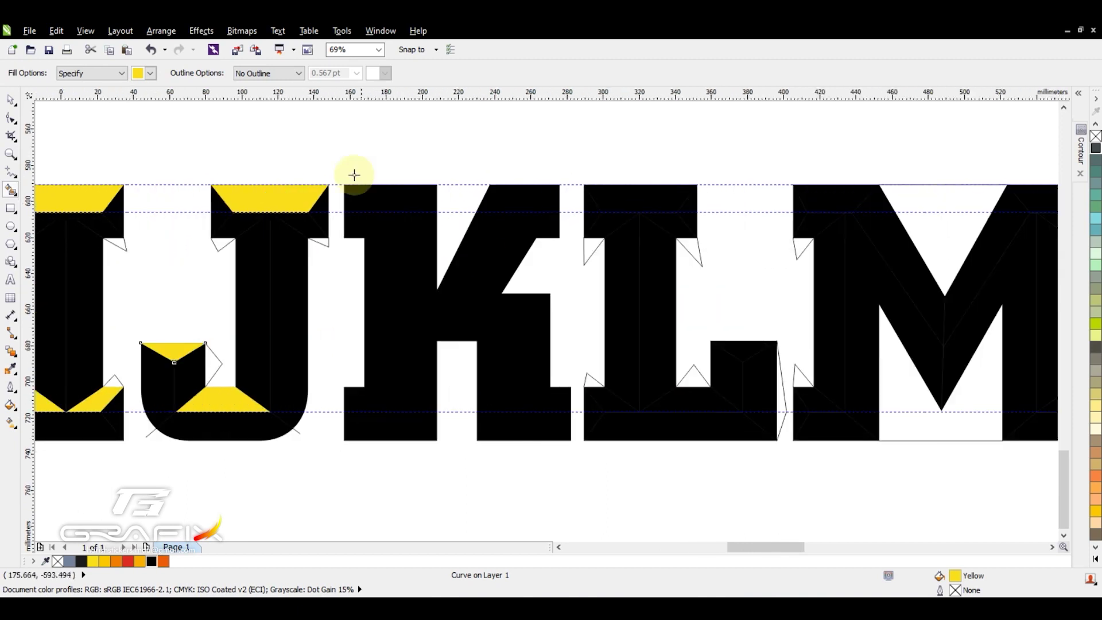
pyautogui.click(625, 200)
pyautogui.hscroll(8, 351, 236)
pyautogui.scroll(1, 352, 236)
pyautogui.click(324, 192)
pyautogui.click(557, 192)
pyautogui.click(312, 408)
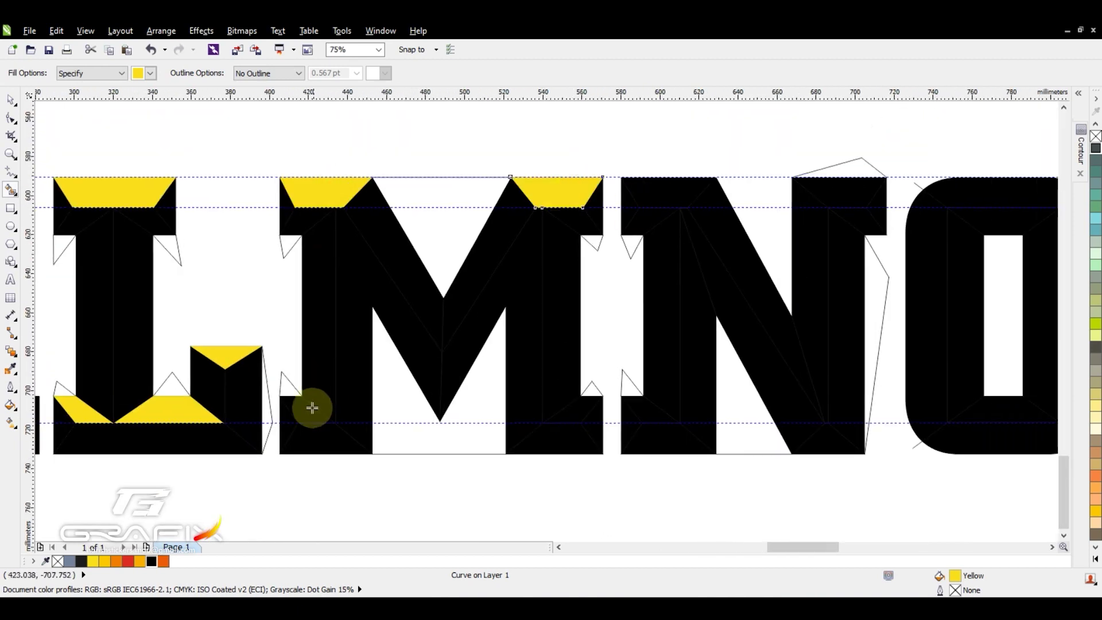
pyautogui.click(581, 414)
# Step: Fill the upward-facing bevel faces of the N and O with yellow
pyautogui.hscroll(8, 365, 242)
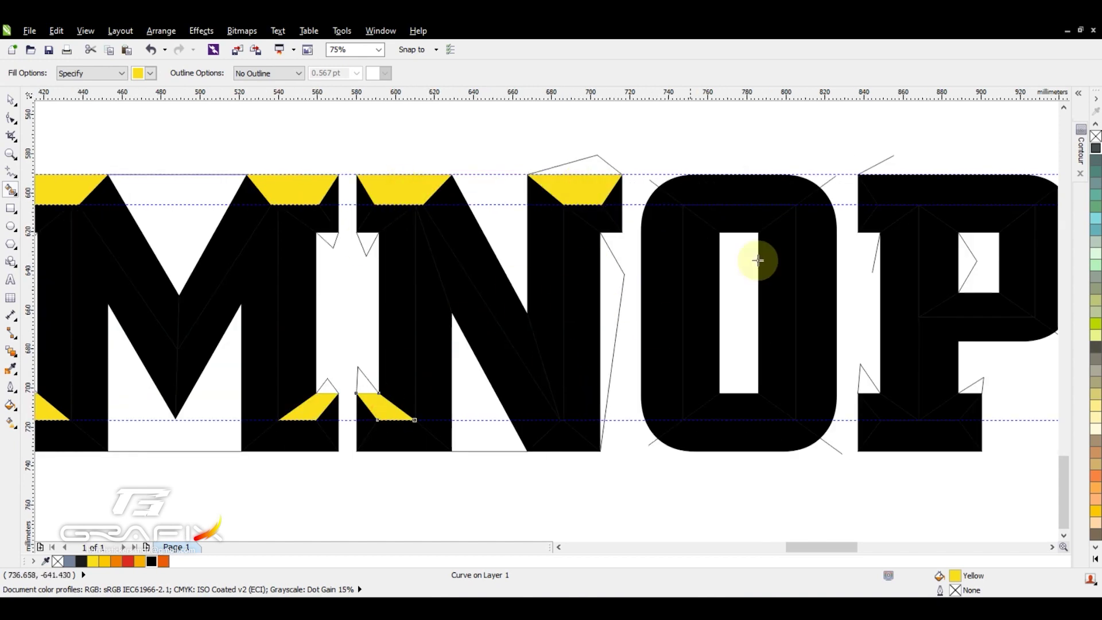
pyautogui.click(740, 189)
pyautogui.click(740, 406)
# Step: Fill the upward-facing bevel faces of the P and Q with yellow
pyautogui.hscroll(11, 546, 295)
pyautogui.click(568, 183)
pyautogui.click(450, 396)
pyautogui.click(465, 298)
pyautogui.click(682, 179)
pyautogui.click(467, 385)
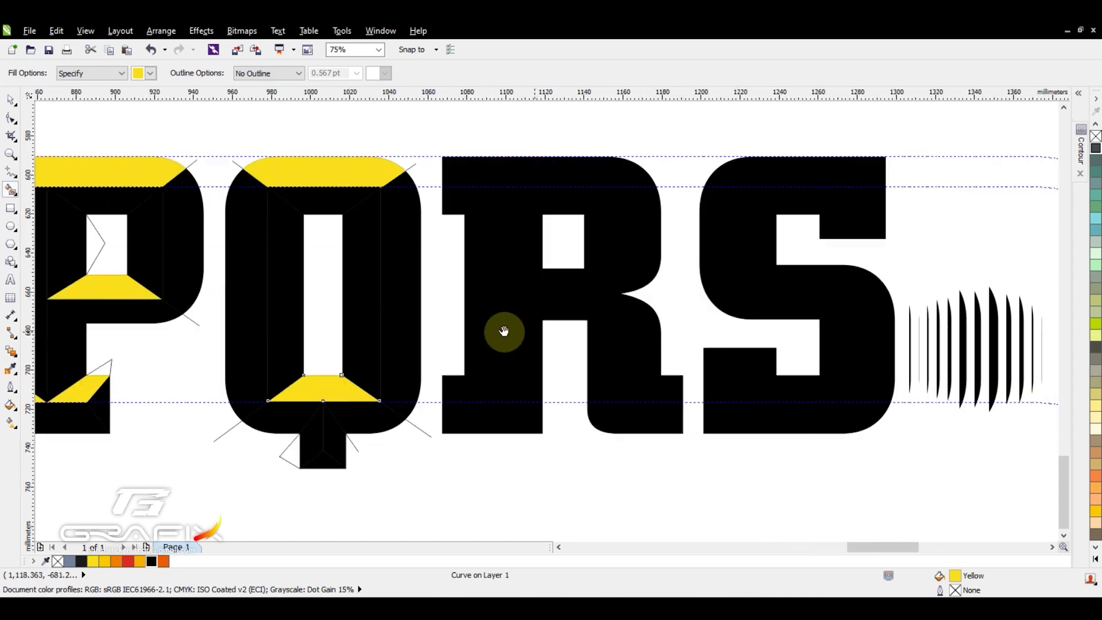
# Step: Fill the upward-facing faces of the U, V and W with yellow, including the inner notches of the V and W
pyautogui.hscroll(20, 504, 331)
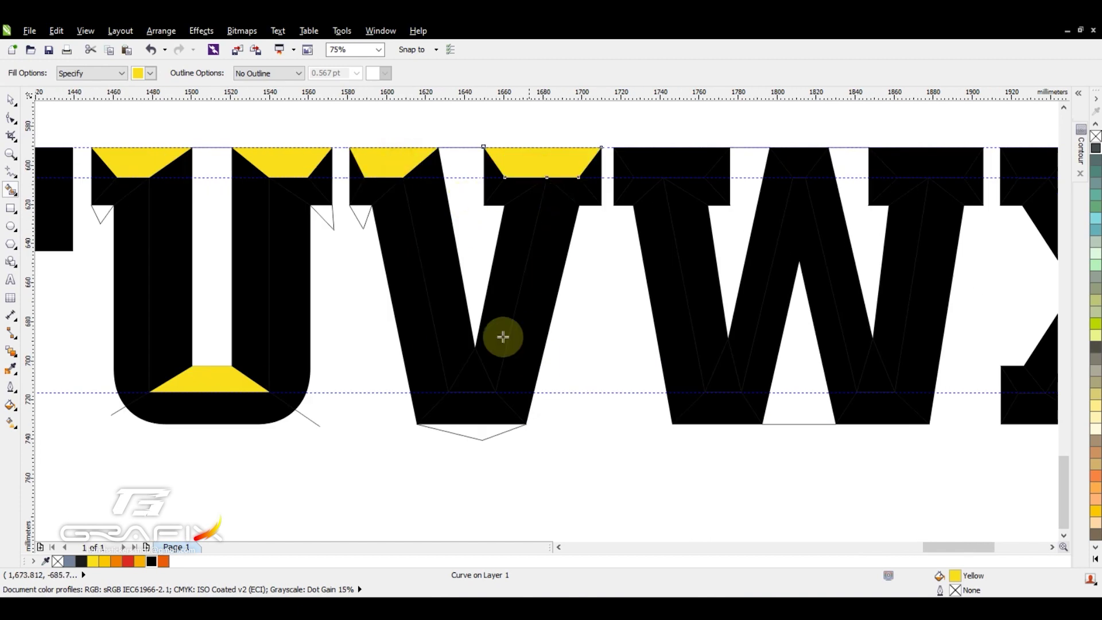
pyautogui.click(475, 373)
pyautogui.hscroll(6, 540, 377)
pyautogui.click(687, 374)
pyautogui.click(735, 161)
# Step: Fill the upward-facing faces of the X's and Y's top and foot serifs with yellow
pyautogui.hscroll(15, 573, 229)
pyautogui.click(367, 155)
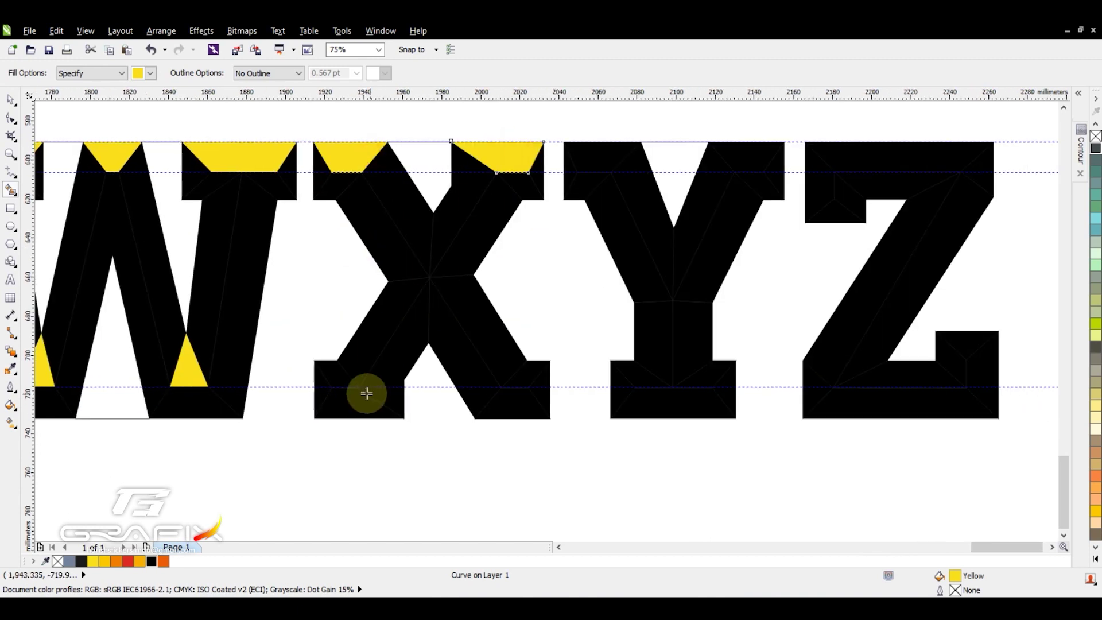
pyautogui.click(533, 376)
pyautogui.hscroll(8, 336, 182)
pyautogui.scroll(1, 336, 182)
pyautogui.click(437, 411)
pyautogui.click(686, 373)
# Step: Fill the upward-facing faces of the Z's top bar, bottom bar and right serif with yellow
pyautogui.hscroll(4, 660, 345)
pyautogui.scroll(1, 660, 345)
pyautogui.click(484, 201)
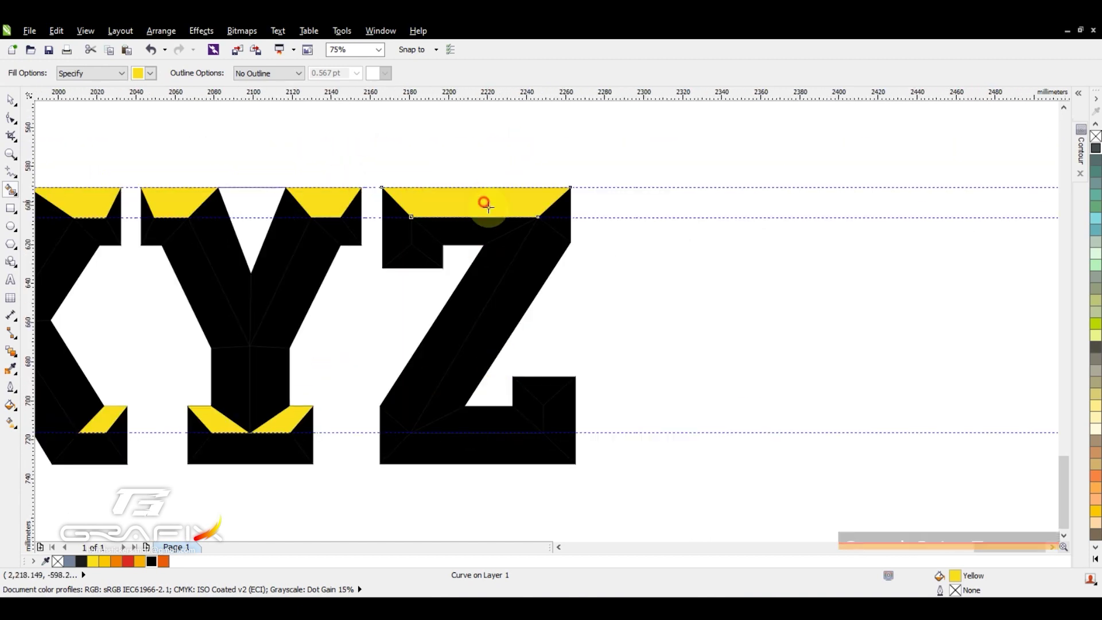
pyautogui.click(483, 423)
# Step: Set the Smart Fill colour to the orange C0 M35 Y100 K0 and fill the Z's left-facing bevel faces
pyautogui.click(152, 74)
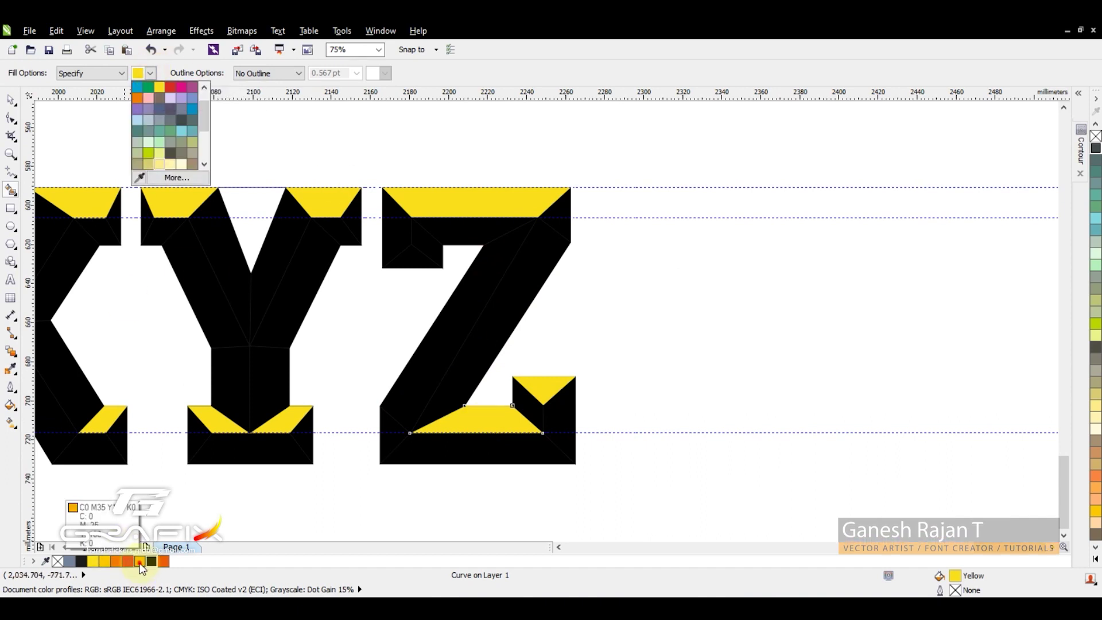
pyautogui.click(394, 230)
pyautogui.click(152, 73)
pyautogui.click(139, 178)
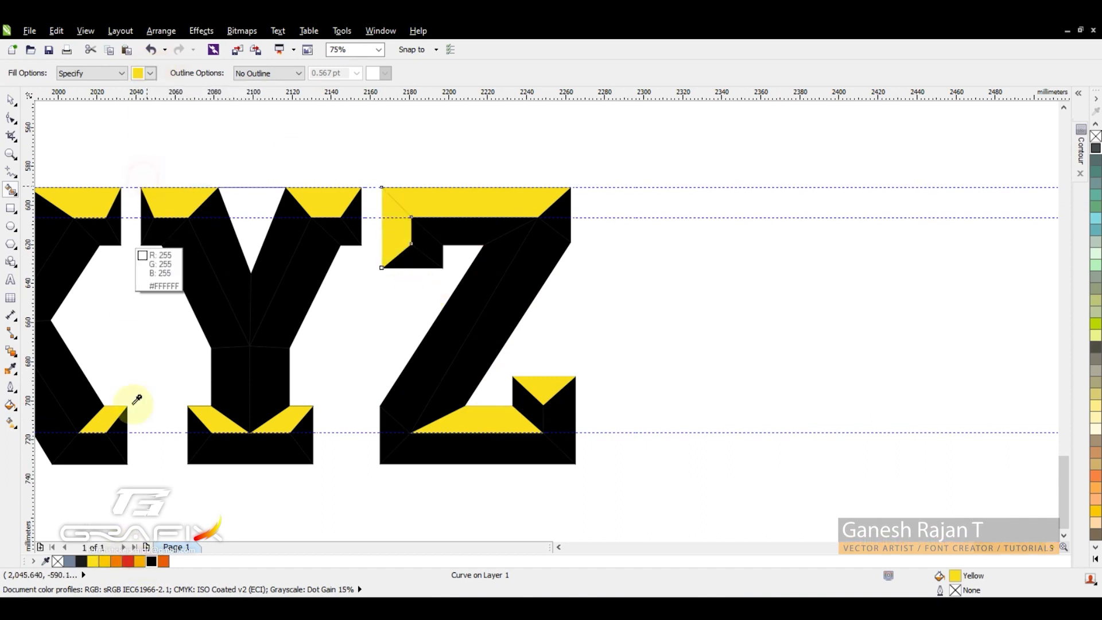
pyautogui.click(390, 240)
pyautogui.click(471, 303)
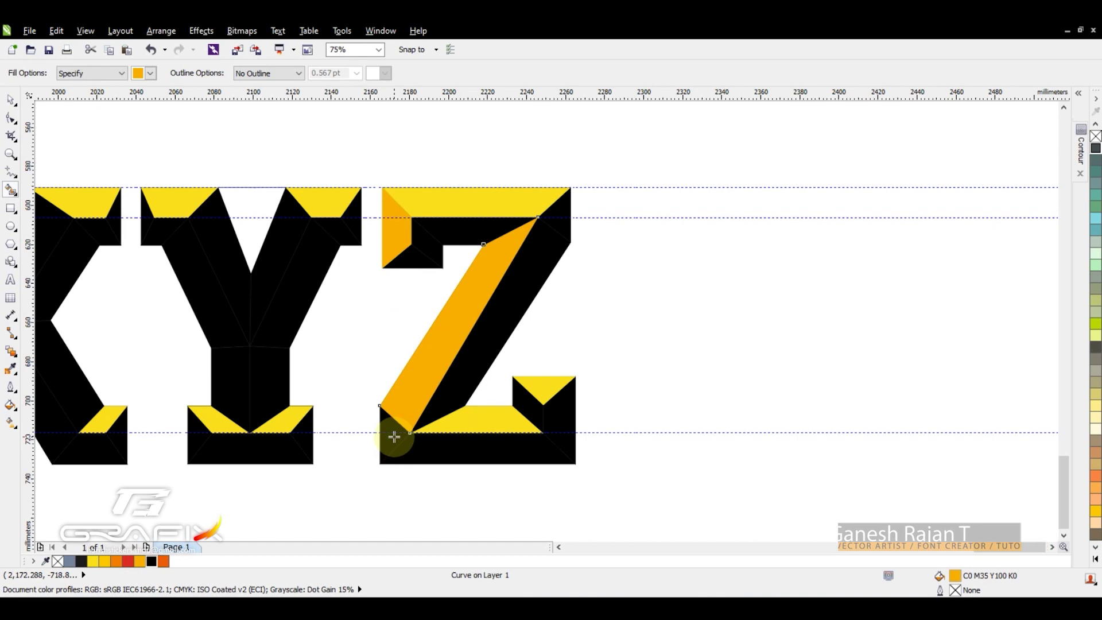
pyautogui.click(529, 409)
pyautogui.click(390, 440)
# Step: Fill the left-facing bevel faces of the Y and X with the C0 M35 Y100 K0 orange
pyautogui.hscroll(-3, 429, 283)
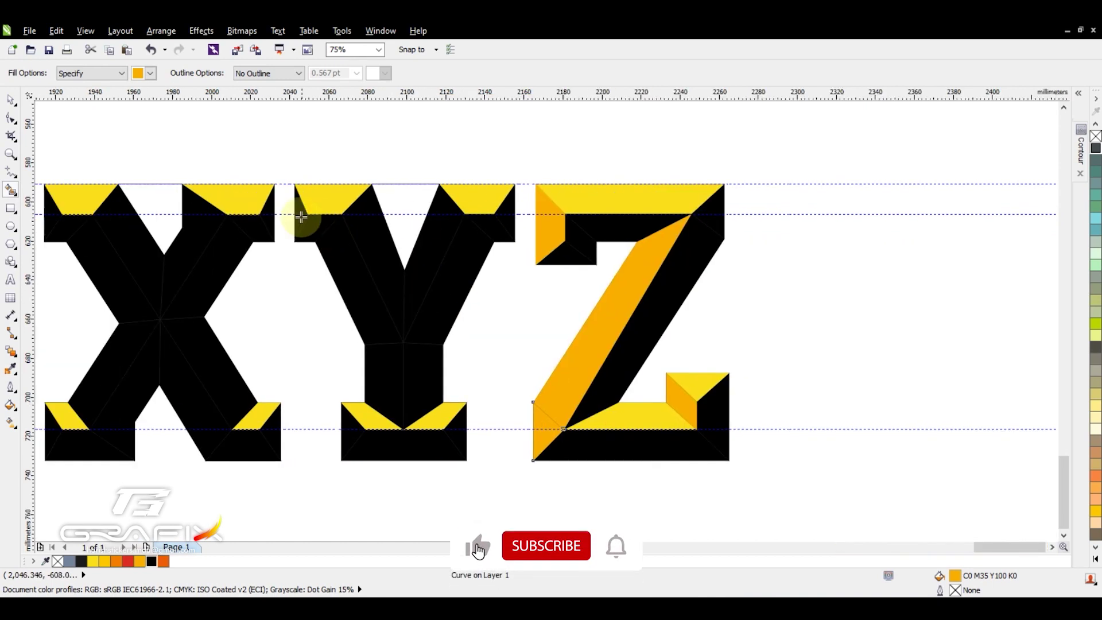
pyautogui.click(429, 253)
pyautogui.click(337, 260)
pyautogui.hscroll(-5, 528, 397)
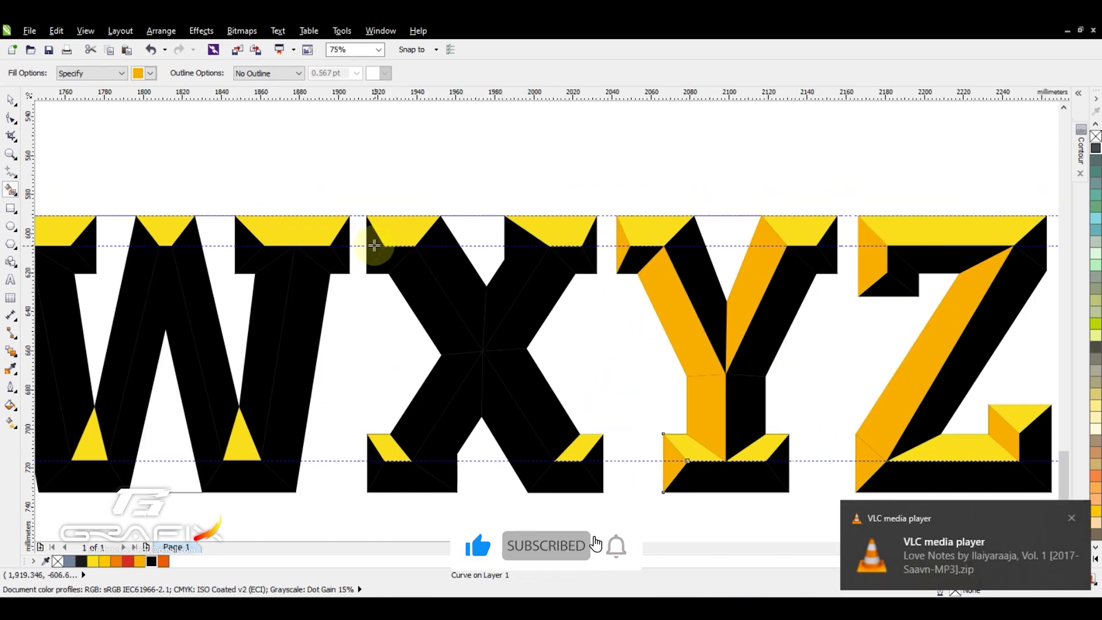
pyautogui.click(519, 258)
pyautogui.click(436, 304)
pyautogui.click(445, 392)
pyautogui.click(376, 467)
# Step: Fill the left-facing faces of the W's rightmost stroke and its serif with orange
pyautogui.hscroll(-5, 572, 409)
pyautogui.scroll(-1, 572, 409)
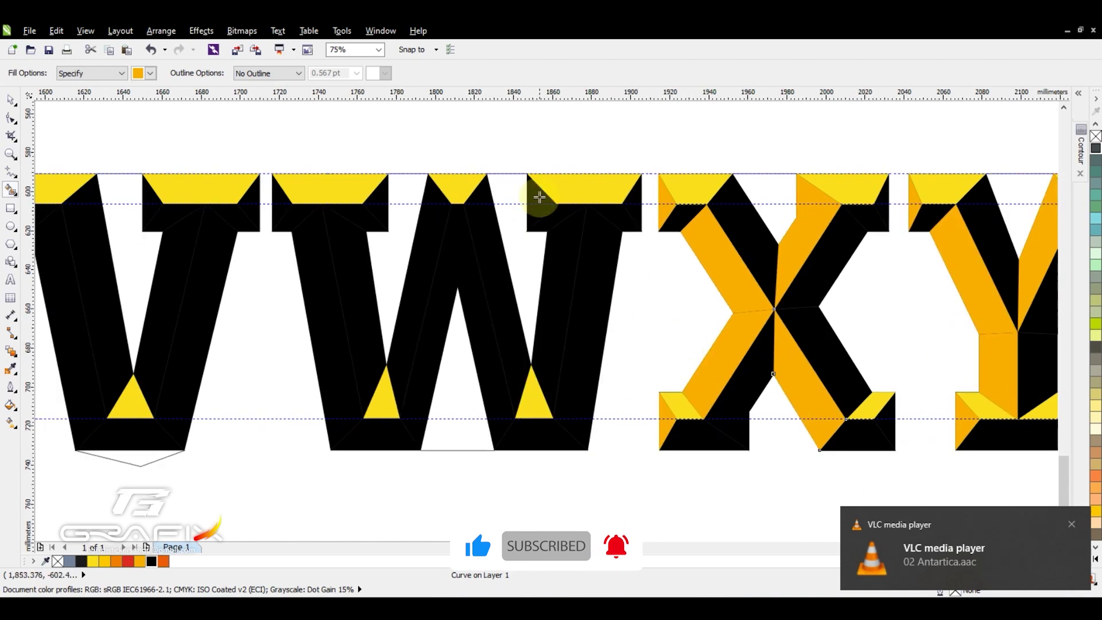
pyautogui.click(545, 218)
# Step: Draw the missing bevel line from the W's middle apex to its inner notch and fill the remaining left-facing faces orange
pyautogui.click(479, 283)
pyautogui.hotkey('ctrl', 'z')
pyautogui.press('F5')
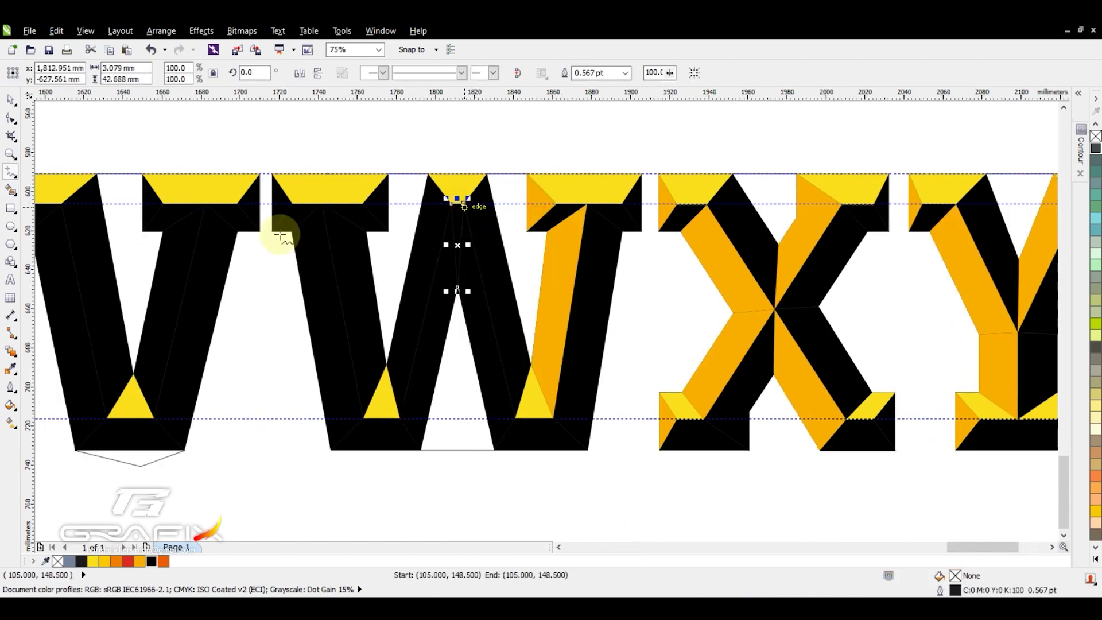
pyautogui.click(11, 190)
pyautogui.click(471, 304)
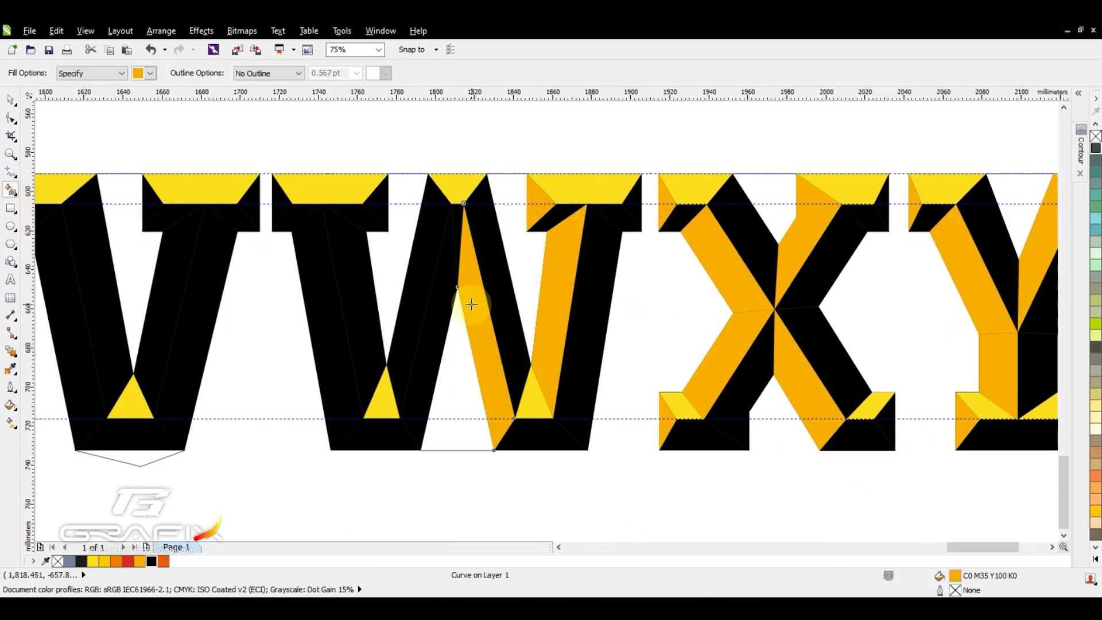
pyautogui.click(337, 281)
pyautogui.click(431, 217)
# Step: Fill the left-facing bevel faces of the V and U with orange
pyautogui.hscroll(-5, 545, 316)
pyautogui.click(360, 293)
pyautogui.click(454, 332)
pyautogui.hscroll(-5, 328, 285)
pyautogui.click(328, 285)
# Step: Fill the left-facing bevel faces of the Q and P with orange, including the Q's tail
pyautogui.hscroll(-10, 321, 304)
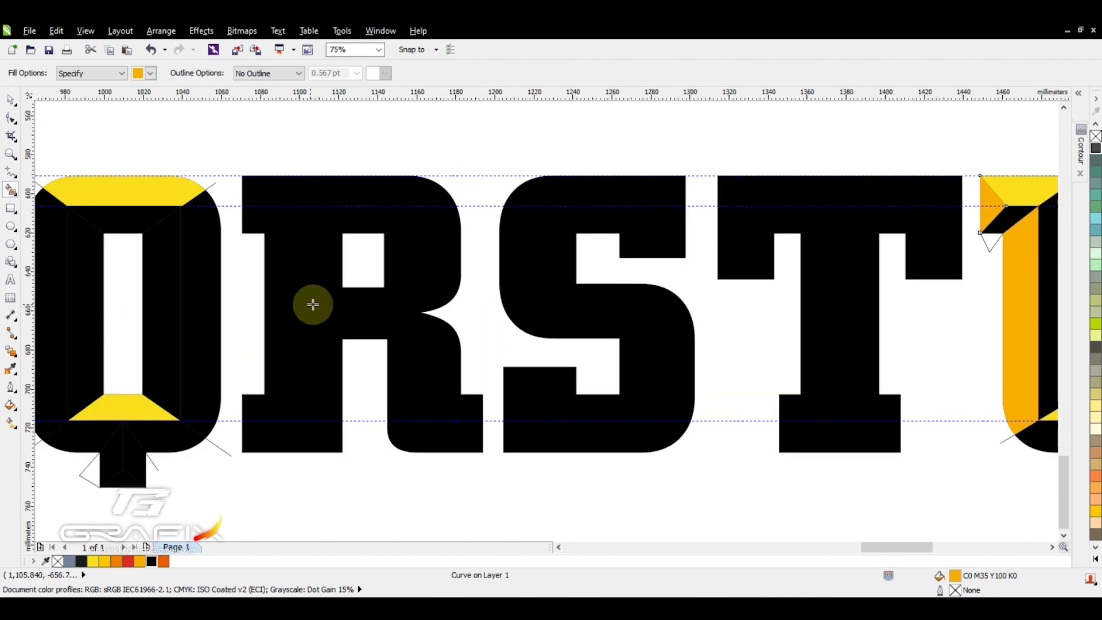
pyautogui.click(466, 321)
pyautogui.click(356, 304)
pyautogui.hscroll(-5, 263, 342)
pyautogui.click(467, 288)
pyautogui.click(578, 281)
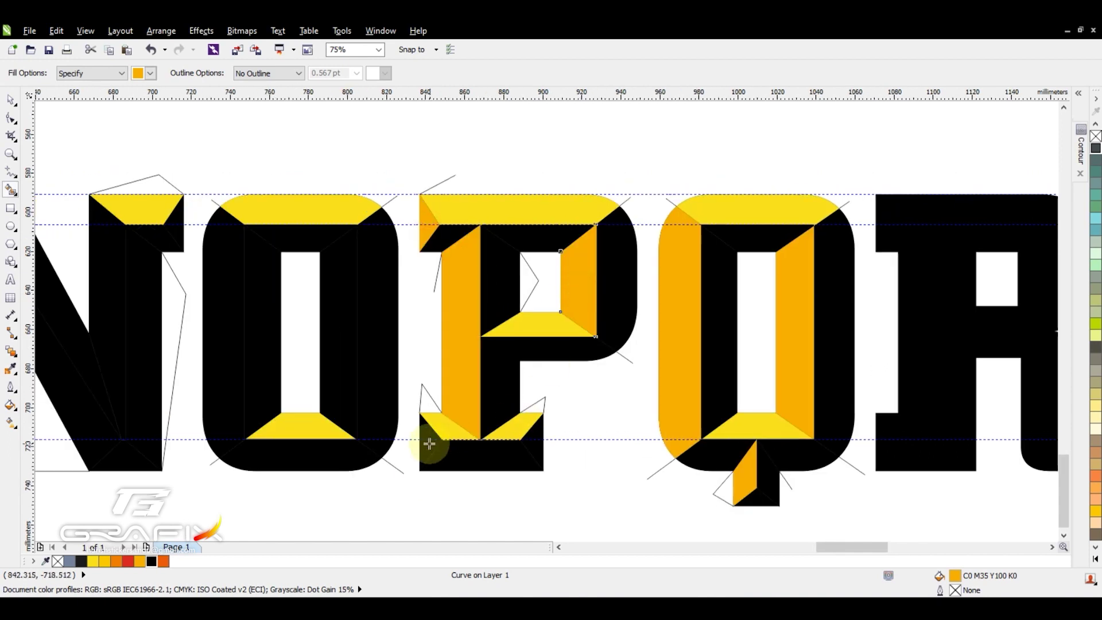
# Step: Fill the left-facing faces of the O and of the N's stems and diagonal with orange
pyautogui.hscroll(-5, 493, 333)
pyautogui.hscroll(-5, 504, 322)
pyautogui.click(512, 320)
pyautogui.click(660, 321)
pyautogui.click(580, 363)
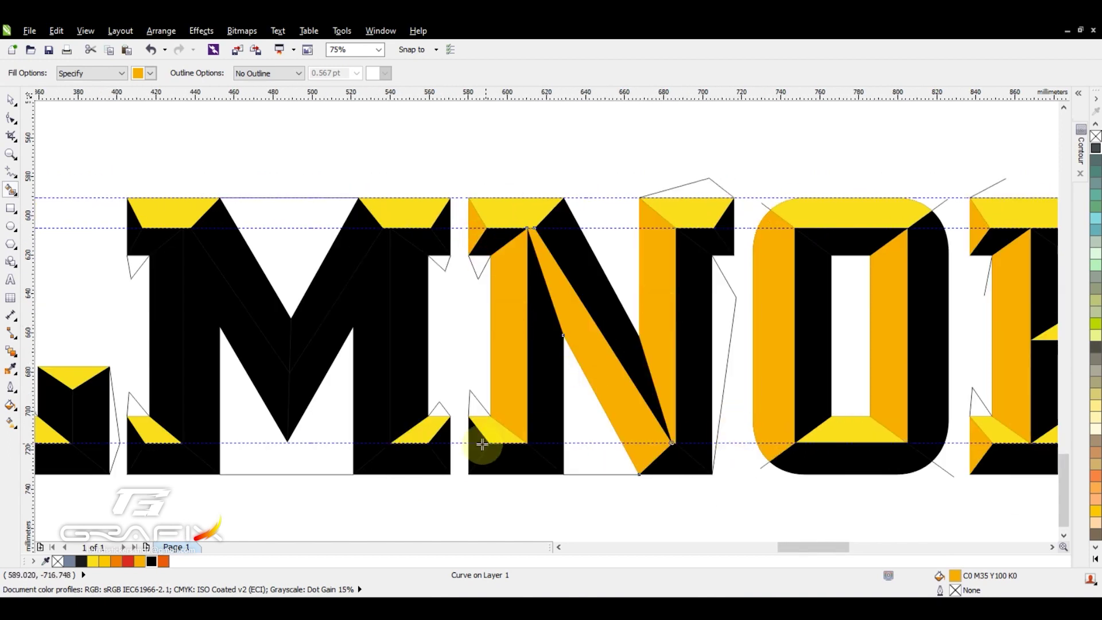
# Step: Fill the left-facing faces of the M's left stem and upper left serif with orange
pyautogui.hscroll(-5, 596, 396)
pyautogui.click(450, 333)
pyautogui.click(419, 229)
# Step: Draw the missing bevel line from the M's left inner corner to its top face and fill the diagonals' left-facing faces orange
pyautogui.press('F10')
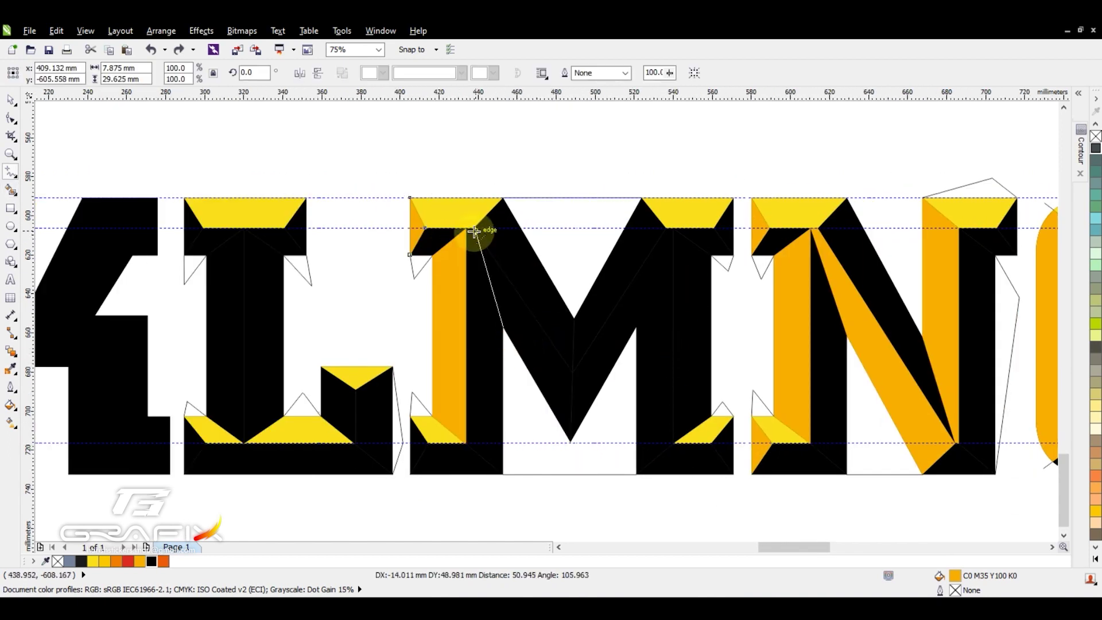
pyautogui.click(474, 231)
pyautogui.click(11, 190)
pyautogui.click(531, 350)
pyautogui.click(614, 297)
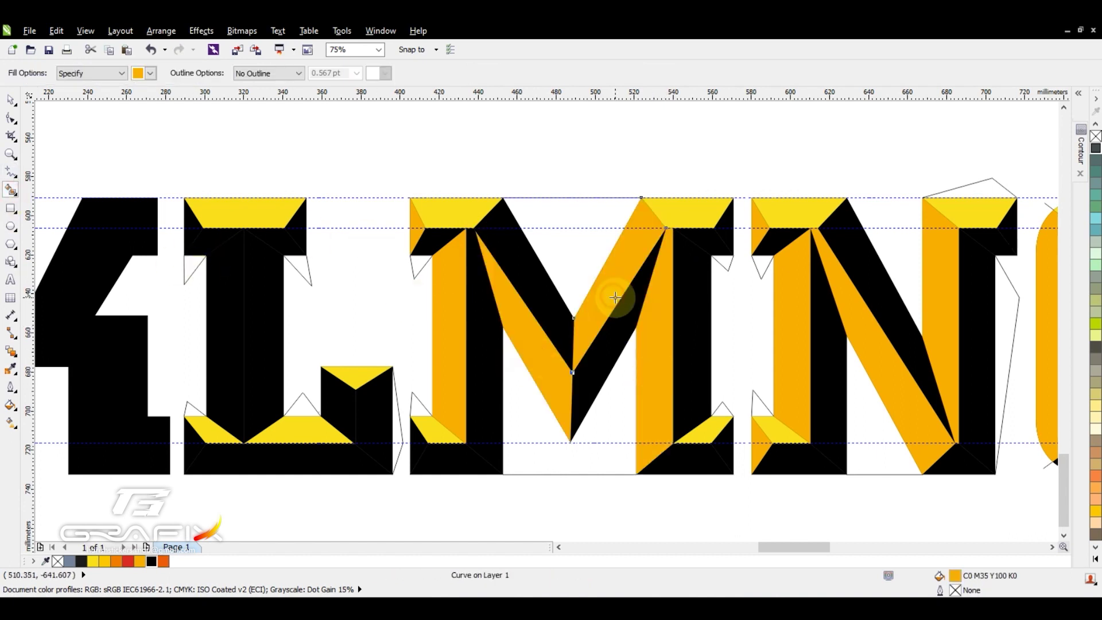
# Step: Fill the left-facing bevel faces of the L, J and I with orange
pyautogui.hscroll(-5, 378, 356)
pyautogui.click(453, 413)
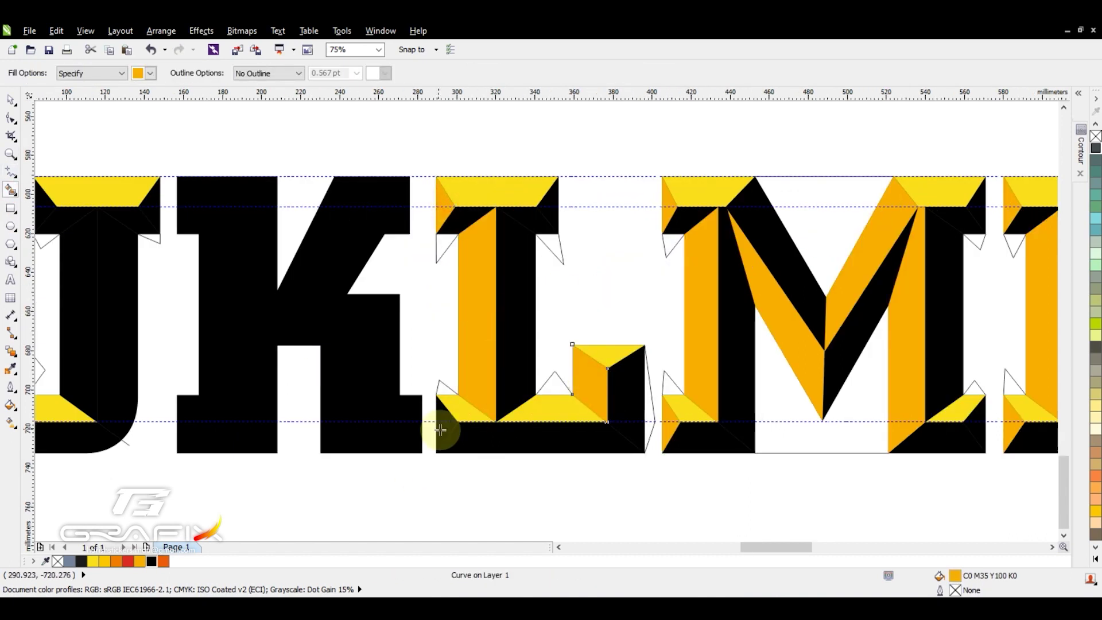
pyautogui.hscroll(-10, 442, 425)
pyautogui.click(540, 327)
pyautogui.click(468, 388)
pyautogui.hscroll(-5, 521, 241)
pyautogui.click(522, 241)
# Step: Fill the left-facing bevel faces of the H and G with orange
pyautogui.hscroll(-5, 431, 189)
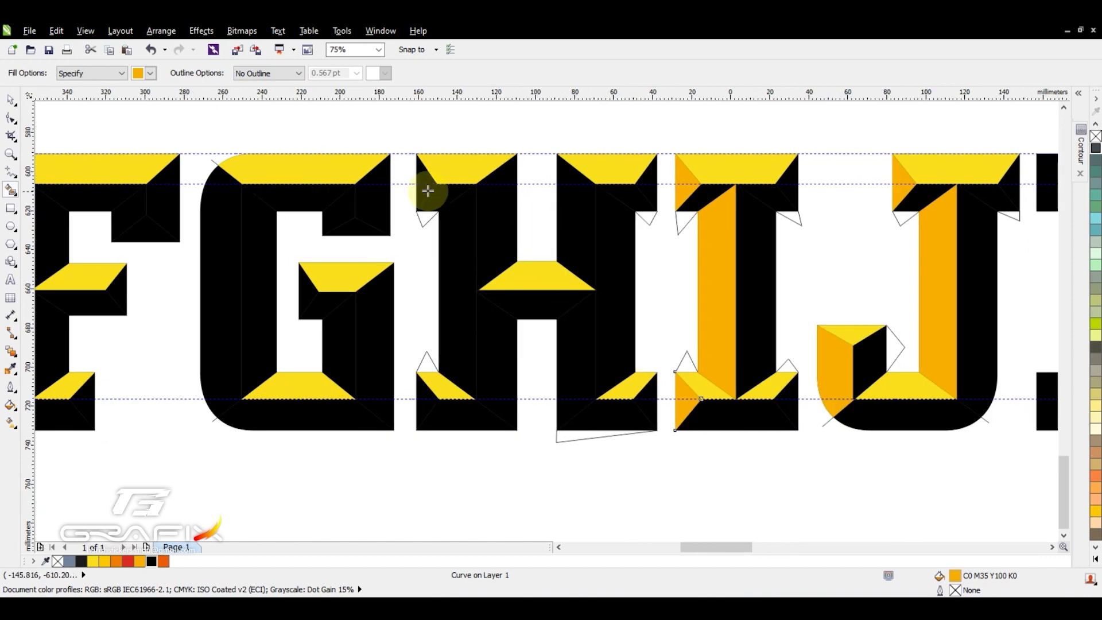
pyautogui.click(453, 229)
pyautogui.click(575, 241)
pyautogui.hscroll(-5, 382, 302)
pyautogui.click(499, 248)
pyautogui.click(609, 228)
pyautogui.click(611, 361)
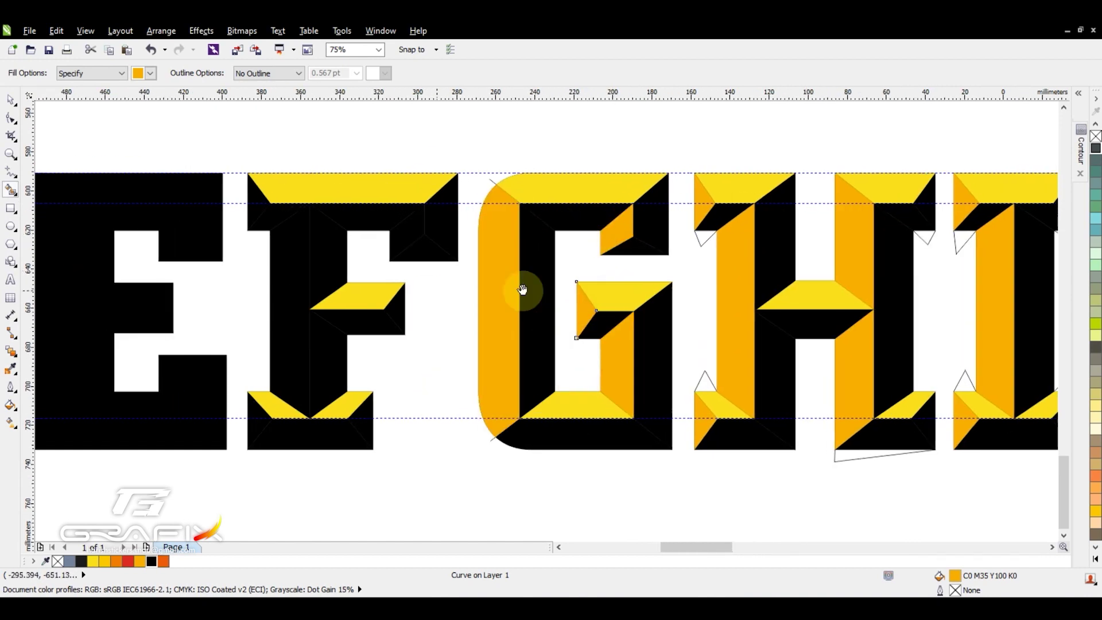
# Step: Fill the left-facing bevel faces of the F and D with orange
pyautogui.hscroll(-5, 523, 290)
pyautogui.click(490, 310)
pyautogui.click(459, 195)
pyautogui.hscroll(-5, 477, 334)
pyautogui.hscroll(-5, 531, 359)
pyautogui.click(560, 413)
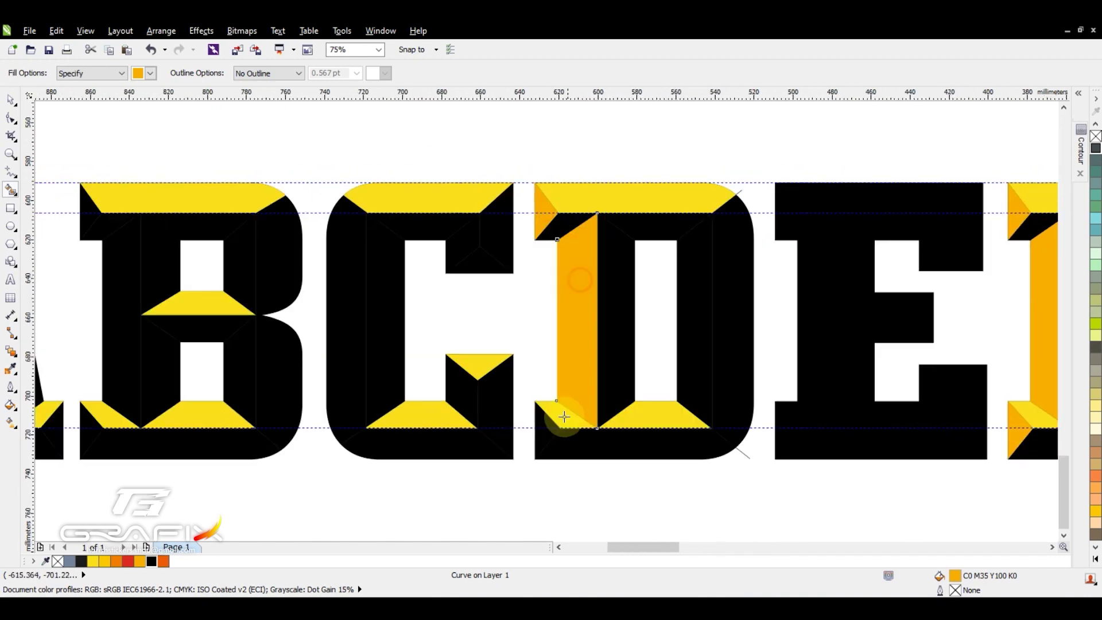
pyautogui.click(547, 436)
pyautogui.click(694, 321)
# Step: Fill the left-facing bevel faces of the C and B with orange
pyautogui.click(344, 321)
pyautogui.click(459, 390)
pyautogui.click(476, 253)
pyautogui.hscroll(-5, 476, 253)
pyautogui.click(384, 230)
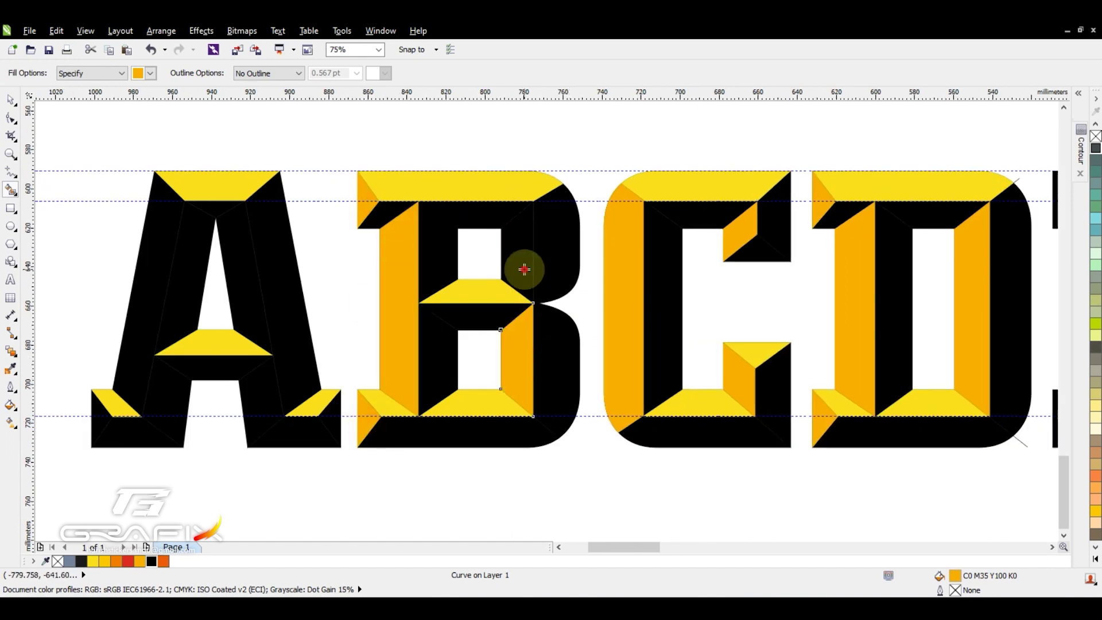
pyautogui.click(524, 269)
# Step: Fill the left-facing faces of the A's legs and left serif with orange
pyautogui.hscroll(-5, 337, 357)
pyautogui.click(337, 357)
pyautogui.click(424, 310)
pyautogui.click(445, 386)
# Step: Set the Smart Fill colour to the dark orange C0 M75 Y100 K0 and fill the A's right-facing leg faces
pyautogui.hscroll(1, 307, 373)
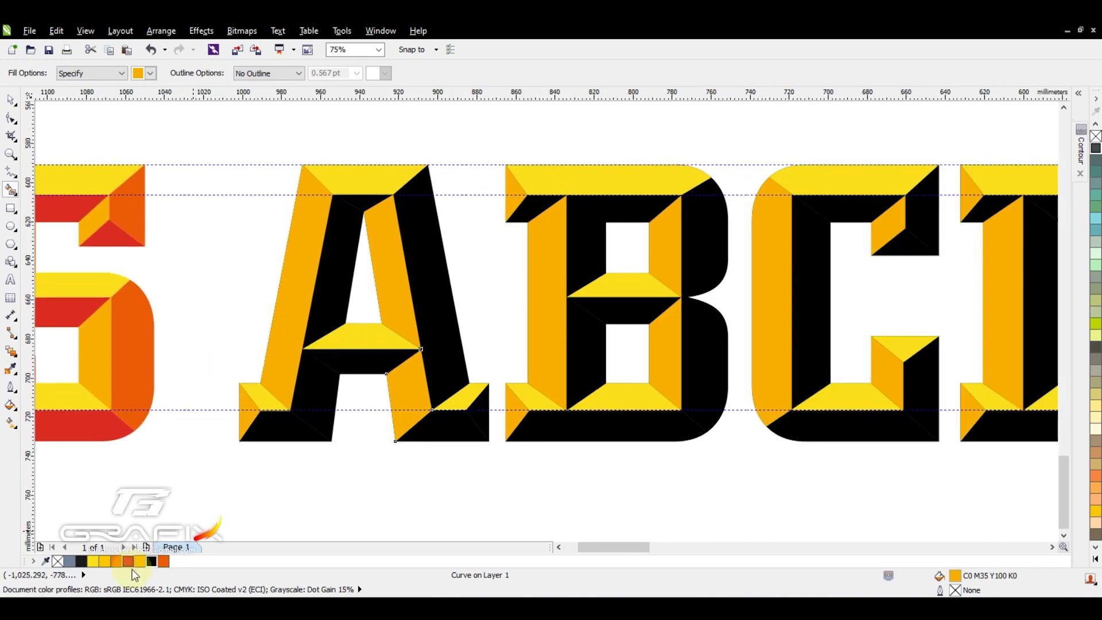
pyautogui.click(337, 286)
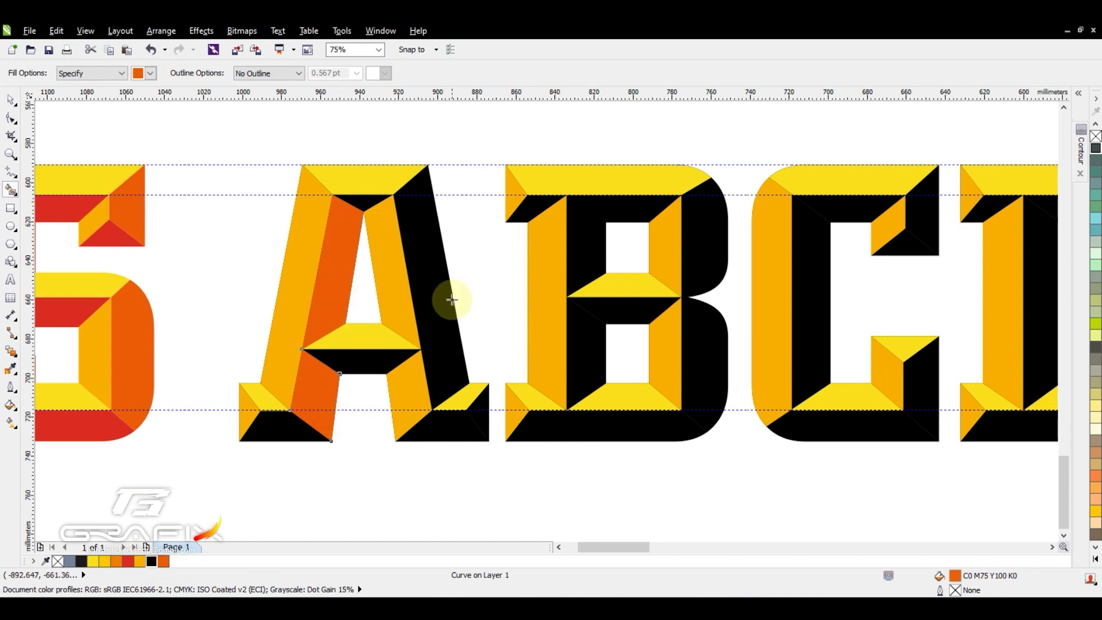
pyautogui.click(450, 295)
# Step: Fill the right-facing bevel faces of the B and C with the C0 M75 Y100 K0 dark orange
pyautogui.hscroll(5, 414, 238)
pyautogui.click(414, 239)
pyautogui.hscroll(5, 524, 319)
pyautogui.click(568, 190)
pyautogui.click(566, 356)
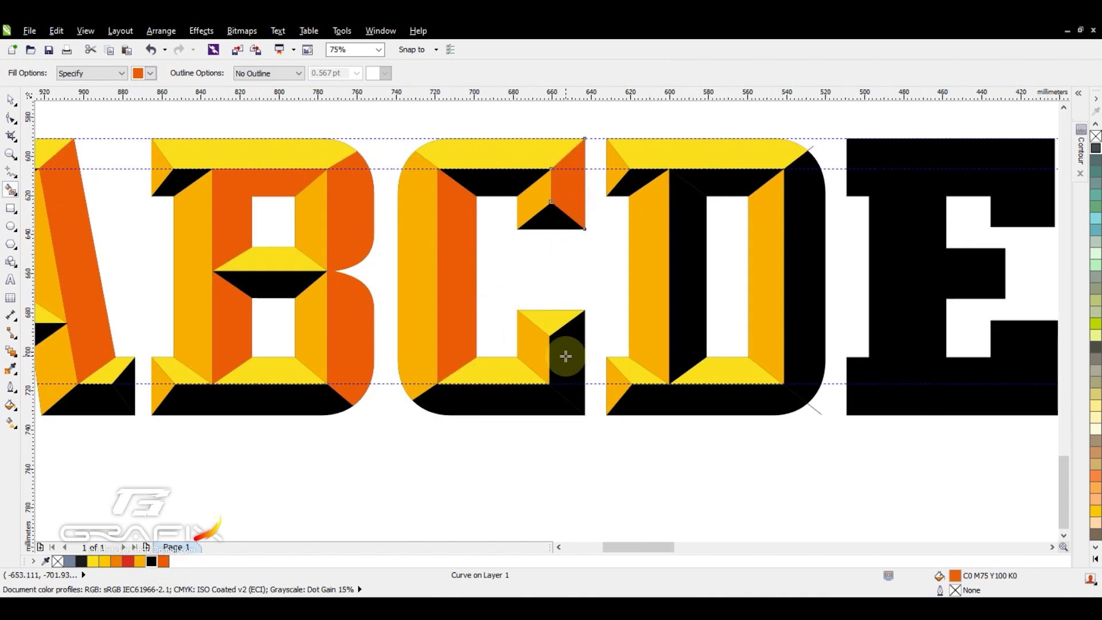
# Step: Fill the right-facing bevel faces of the D and F with dark orange
pyautogui.hscroll(5, 566, 287)
pyautogui.click(568, 236)
pyautogui.hscroll(5, 602, 230)
pyautogui.click(644, 214)
pyautogui.click(734, 195)
pyautogui.click(689, 373)
pyautogui.hscroll(5, 932, 294)
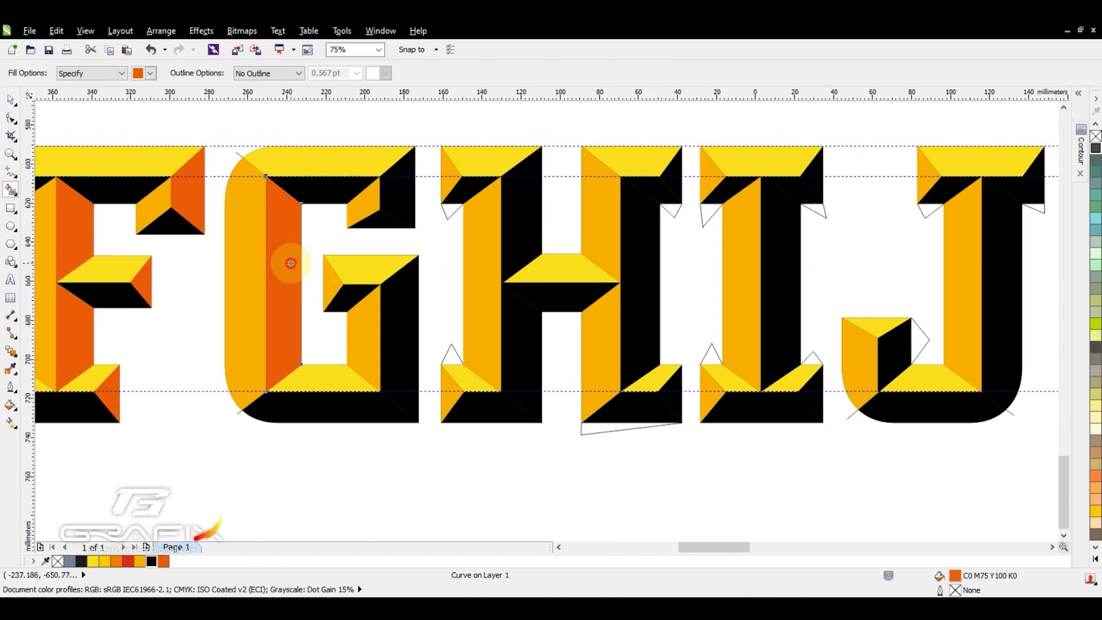
# Step: Fill the right-facing bevel faces of the G and H with the C0 M75 Y100 K0 dark orange
pyautogui.click(397, 189)
pyautogui.click(399, 321)
pyautogui.hscroll(2, 612, 300)
pyautogui.click(498, 270)
pyautogui.click(663, 405)
# Step: Fill the right-facing bevel faces of the I, J and L with dark orange and begin the M's
pyautogui.hscroll(5, 319, 222)
pyautogui.click(319, 221)
pyautogui.click(740, 179)
pyautogui.hscroll(5, 246, 290)
# Step: Fill the remaining right-facing bevel faces of the M and those of the N with dark orange
pyautogui.click(296, 300)
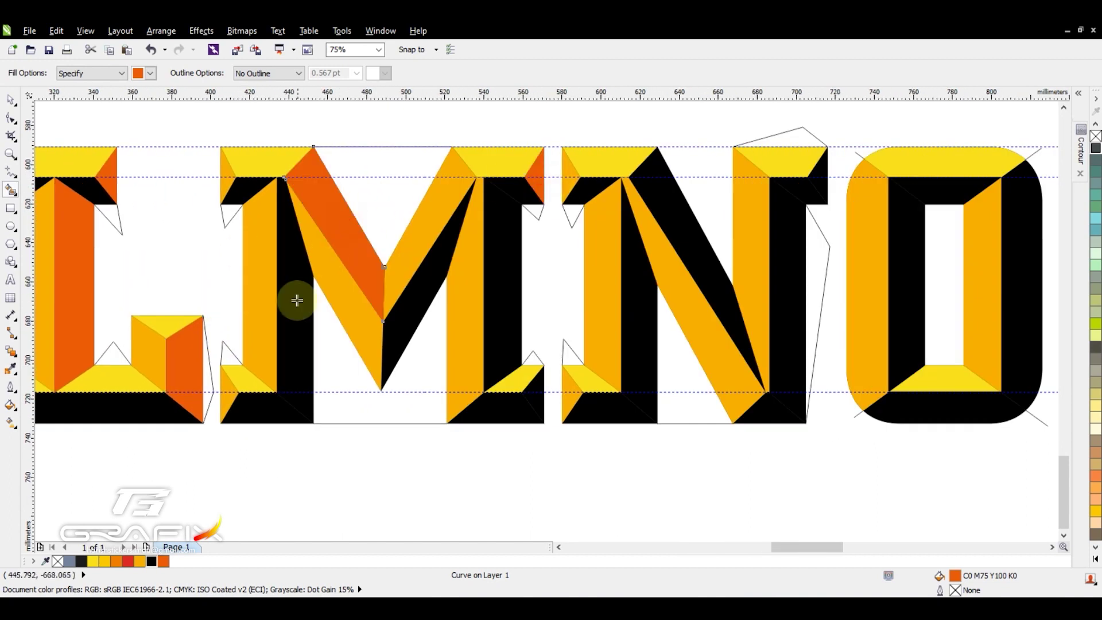
pyautogui.click(295, 344)
pyautogui.click(436, 321)
pyautogui.click(509, 381)
pyautogui.hscroll(2, 391, 313)
pyautogui.click(488, 190)
pyautogui.click(635, 183)
# Step: Fill the right-facing faces of the O and P with dark orange, closing off the P's lower stem face with a short line
pyautogui.hscroll(3, 325, 283)
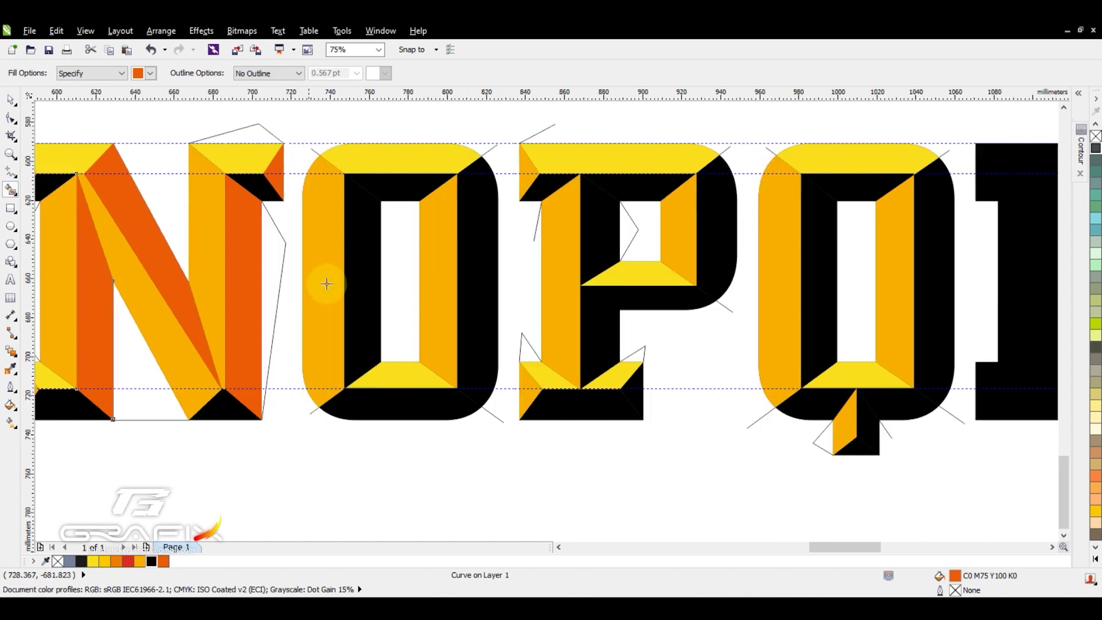
pyautogui.click(362, 279)
pyautogui.click(476, 282)
pyautogui.click(602, 237)
pyautogui.click(711, 241)
pyautogui.click(607, 326)
pyautogui.hotkey('ctrl', 'z')
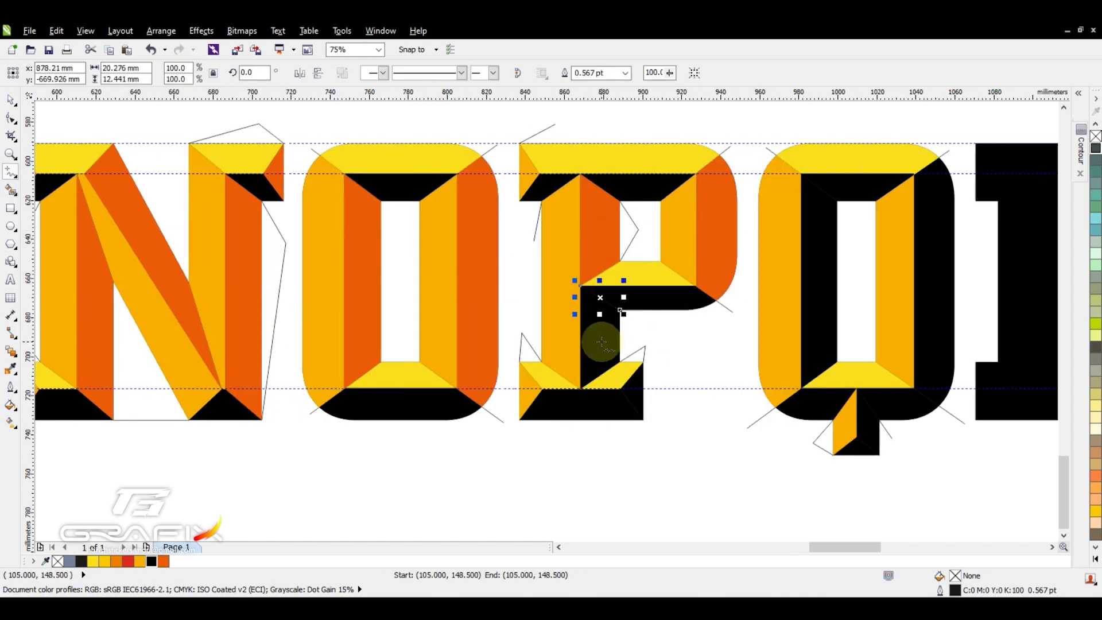
pyautogui.click(603, 339)
# Step: Fill the right-facing bevel faces of the Q and U with dark orange
pyautogui.hscroll(3, 396, 273)
pyautogui.click(395, 273)
pyautogui.click(494, 275)
pyautogui.hscroll(4, 620, 286)
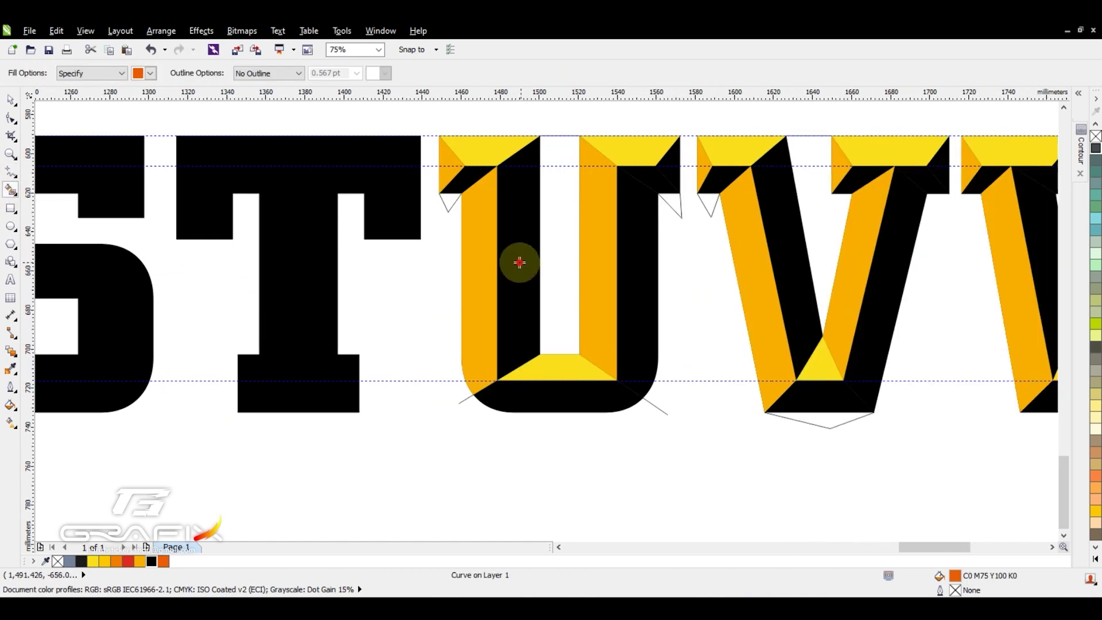
pyautogui.click(519, 261)
pyautogui.click(646, 264)
# Step: Fill the right-facing bevel faces of the V and W, including their serif ends, with dark orange
pyautogui.hscroll(3, 482, 270)
pyautogui.click(477, 270)
pyautogui.hscroll(1, 541, 319)
pyautogui.hscroll(4, 541, 320)
pyautogui.click(511, 275)
pyautogui.click(608, 258)
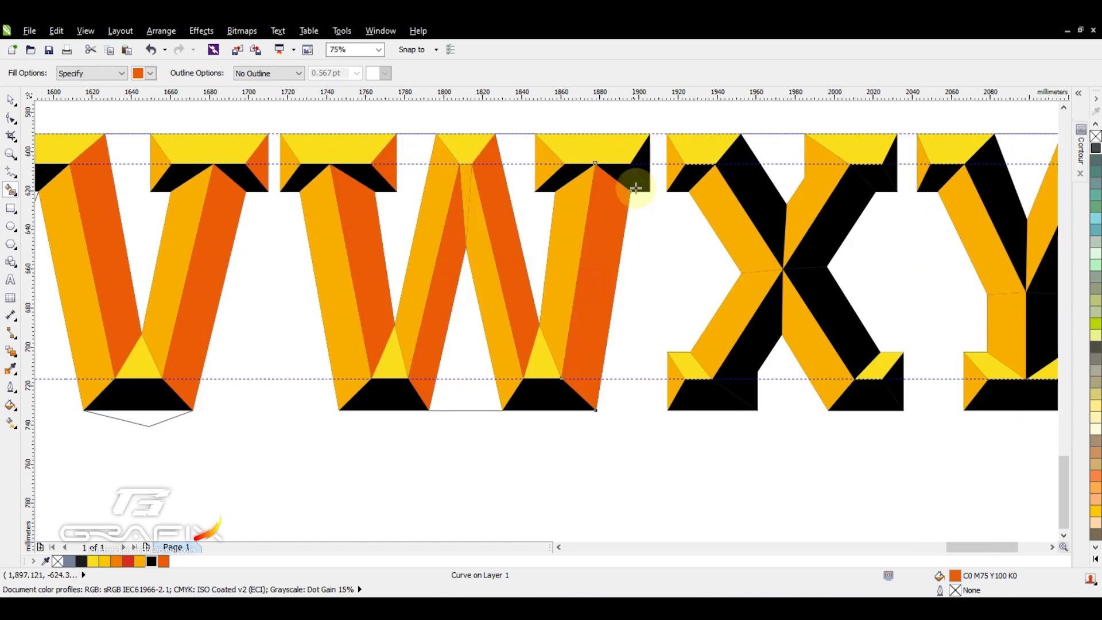
pyautogui.click(634, 177)
# Step: Split the narrow black face below the W's central peak with a line and fill its halves with dark orange and orange
pyautogui.hscroll(3, 451, 337)
pyautogui.scroll(5, 467, 234)
pyautogui.click(467, 233)
pyautogui.press('F5')
pyautogui.press('s')
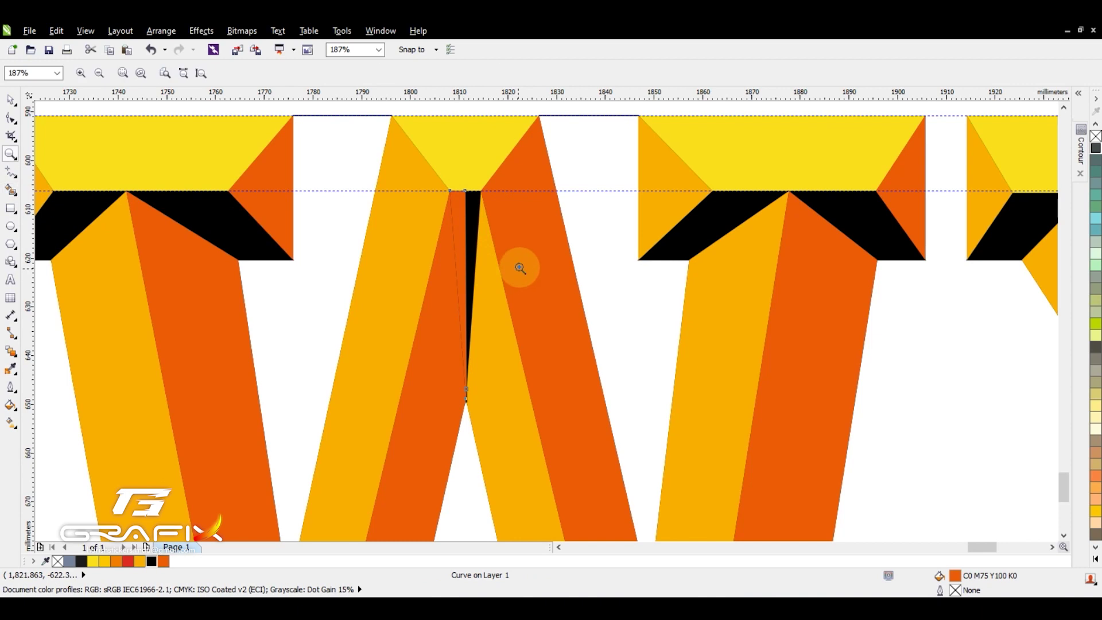
pyautogui.scroll(1, 516, 265)
pyautogui.hscroll(2, 54, 283)
pyautogui.click(473, 211)
pyautogui.press('space')
pyautogui.scroll(-5, 315, 345)
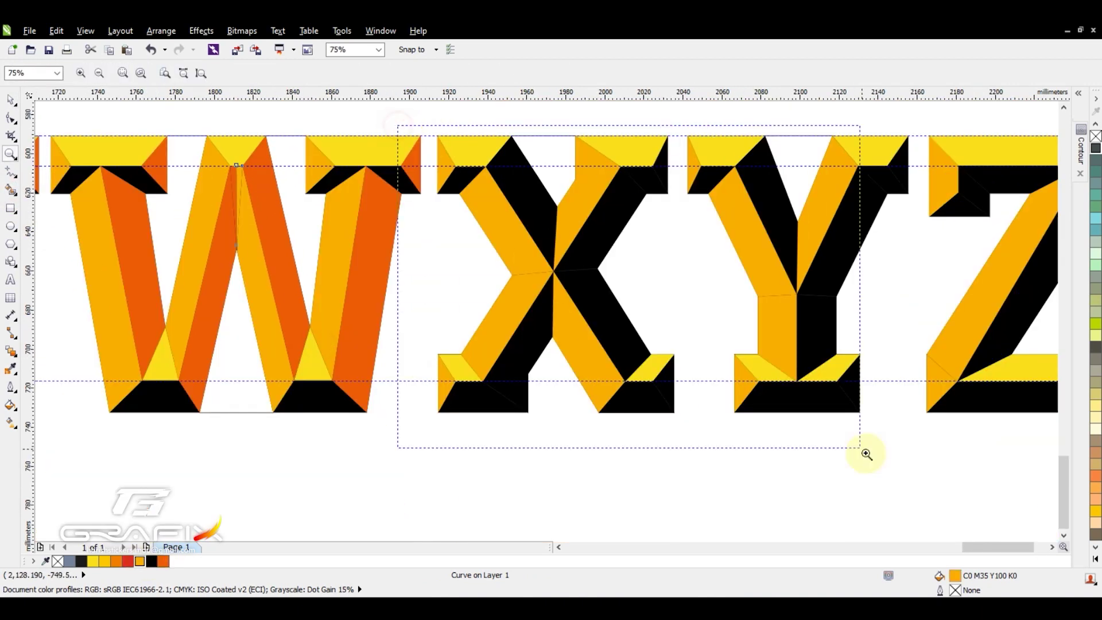
pyautogui.scroll(6, 336, 105)
pyautogui.scroll(-6, 467, 249)
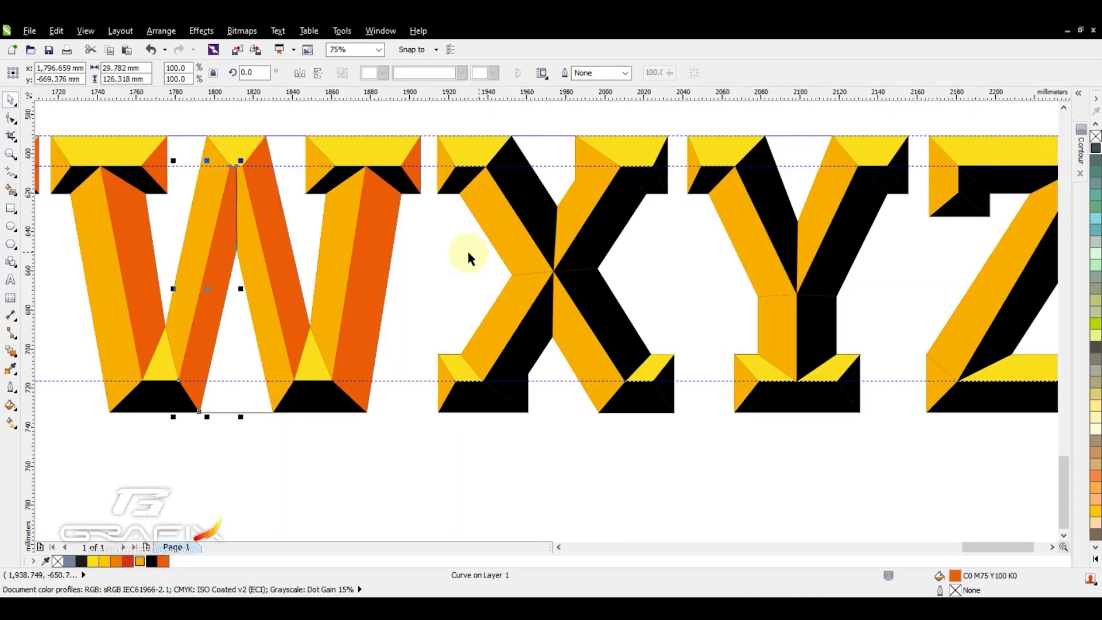
# Step: Fill the right-facing bevel faces of the X's diagonals and serifs with dark orange using Smart Fill
pyautogui.press('s')
pyautogui.click(548, 184)
pyautogui.click(602, 291)
pyautogui.click(602, 232)
pyautogui.click(536, 356)
# Step: Fill the right-facing bevel faces of the Y and Z with dark orange
pyautogui.hscroll(3, 467, 312)
pyautogui.click(419, 196)
pyautogui.click(505, 218)
pyautogui.click(469, 320)
pyautogui.hscroll(3, 469, 320)
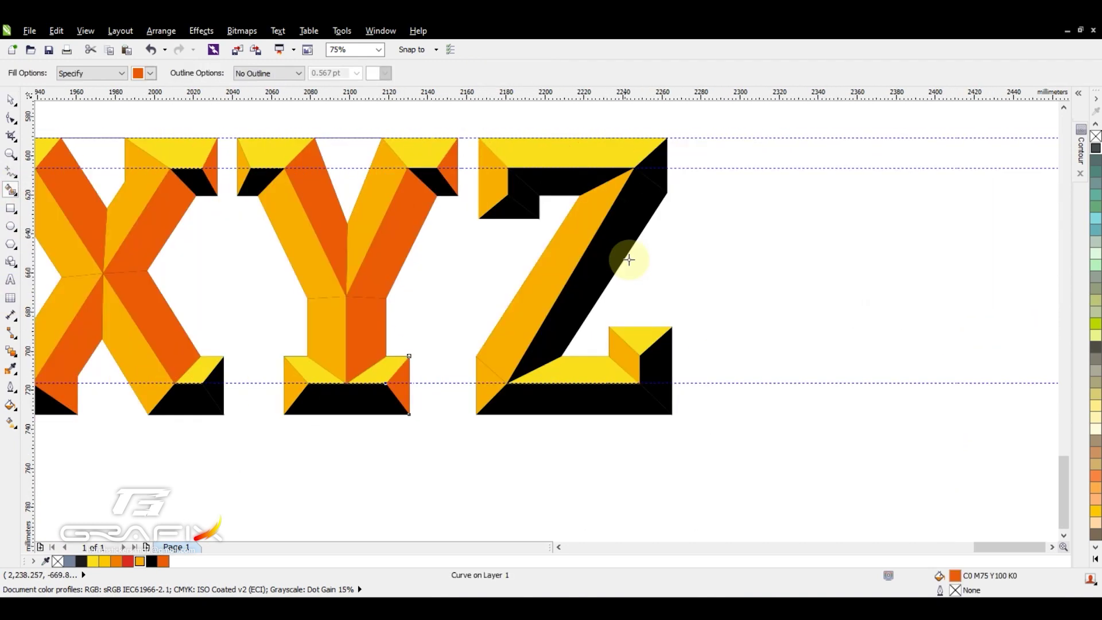
pyautogui.click(627, 253)
pyautogui.click(656, 363)
# Step: Set the Smart Fill colour to red and fill the downward-facing faces of the Z and the Y's upper right serif
pyautogui.hscroll(-3, 408, 260)
pyautogui.click(150, 73)
pyautogui.click(141, 163)
pyautogui.click(711, 401)
pyautogui.click(711, 183)
pyautogui.click(649, 206)
pyautogui.click(583, 182)
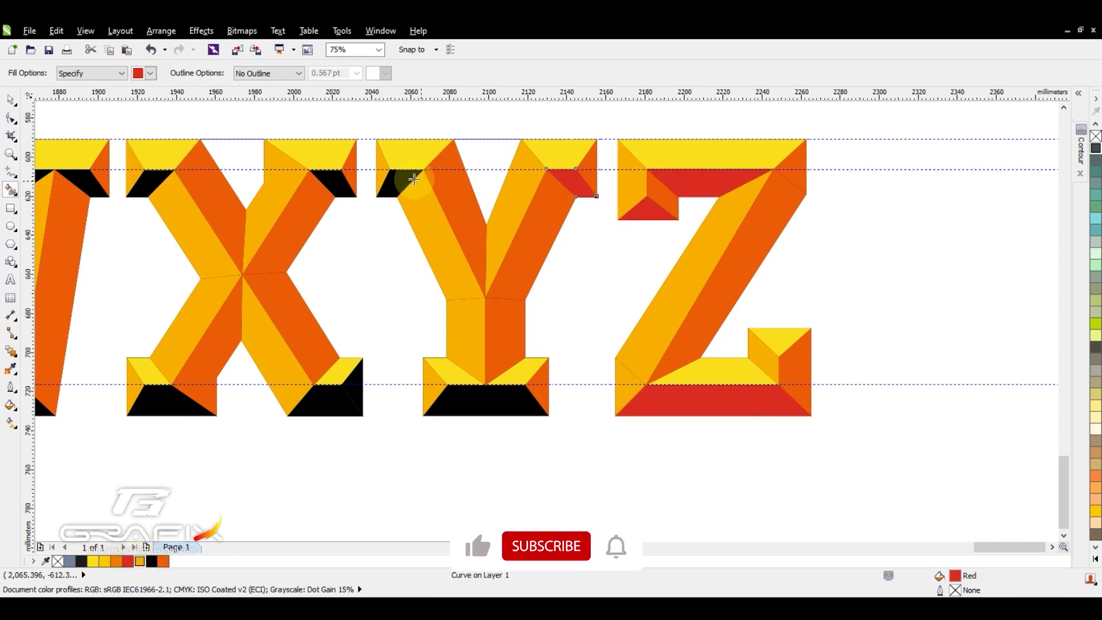
# Step: Fill the downward-facing faces of the rest of the Y, the X and the right half of the W with red
pyautogui.click(332, 401)
pyautogui.click(335, 182)
pyautogui.hscroll(-8, 336, 182)
pyautogui.click(336, 182)
pyautogui.click(321, 396)
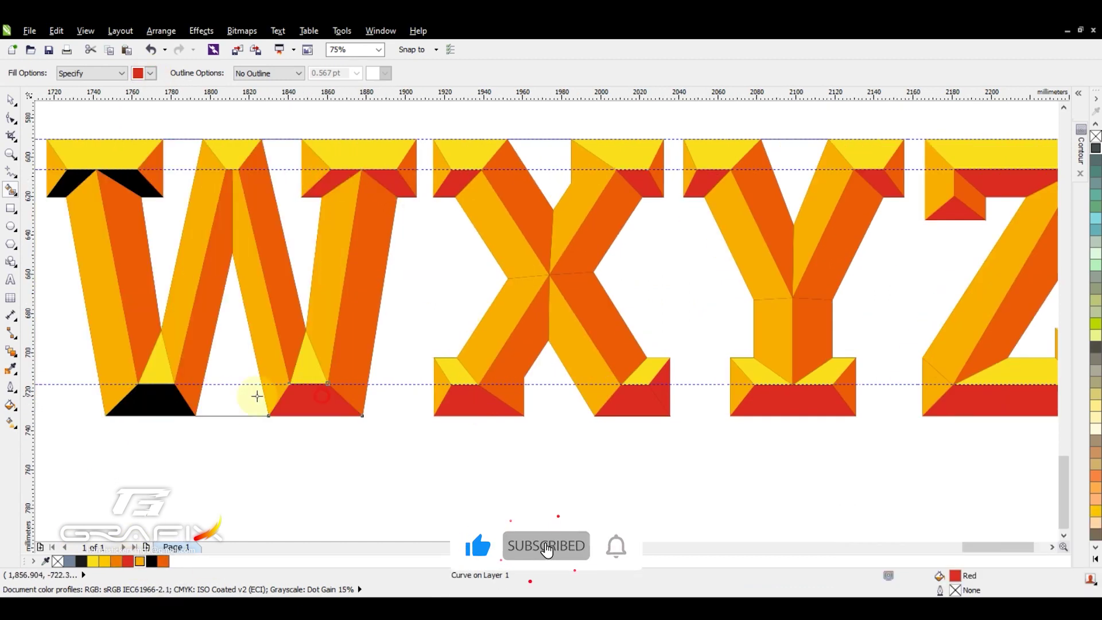
# Step: Fill the downward-facing faces of the left half of the W, the V, the U and the Q with its tail in red
pyautogui.click(158, 188)
pyautogui.hscroll(-10, 413, 221)
pyautogui.click(243, 194)
pyautogui.hscroll(-20, 243, 193)
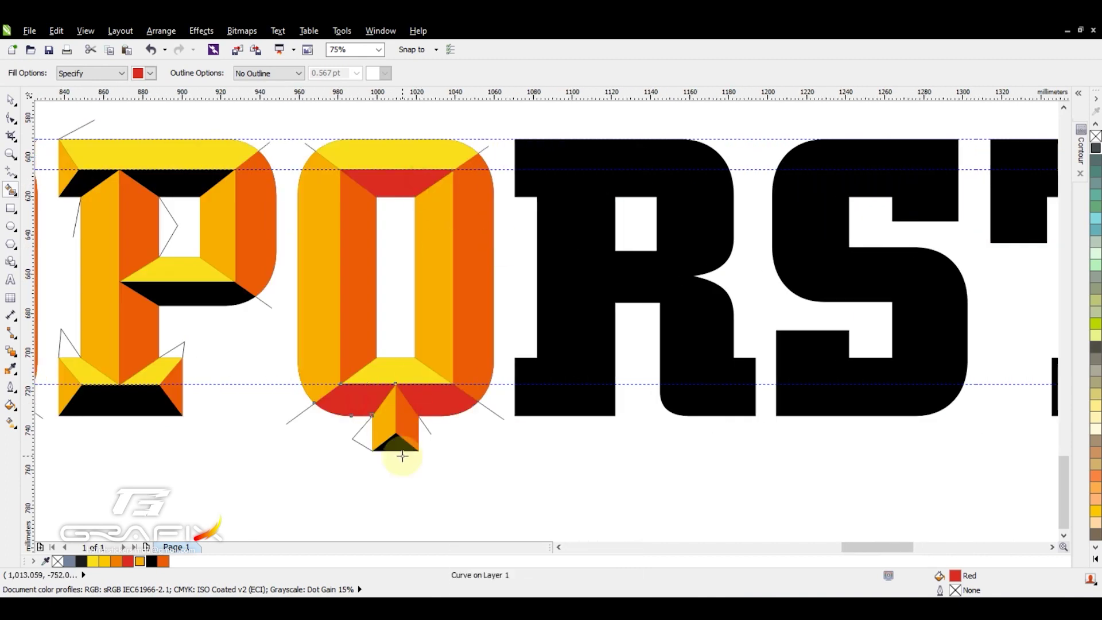
pyautogui.click(401, 450)
# Step: Fill the downward-facing bevel faces of the P and O with red
pyautogui.hscroll(-7, 401, 450)
pyautogui.click(508, 175)
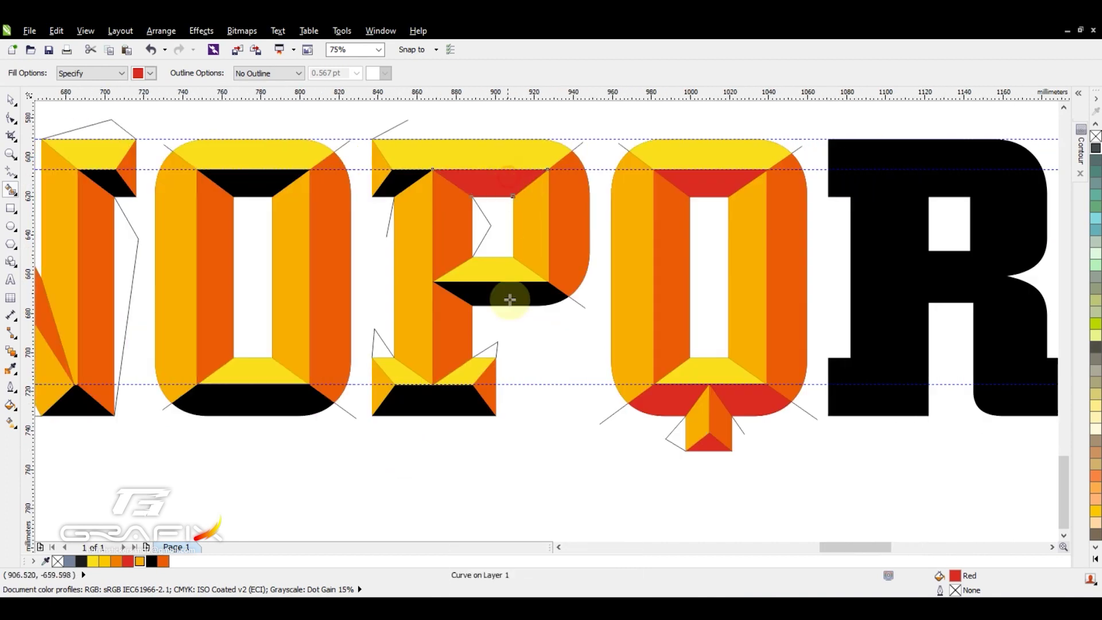
pyautogui.click(269, 399)
# Step: Fill the downward-facing bevel faces of the N, M and L with red
pyautogui.hscroll(-8, 269, 355)
pyautogui.click(551, 198)
pyautogui.click(411, 198)
pyautogui.hscroll(-20, 180, 198)
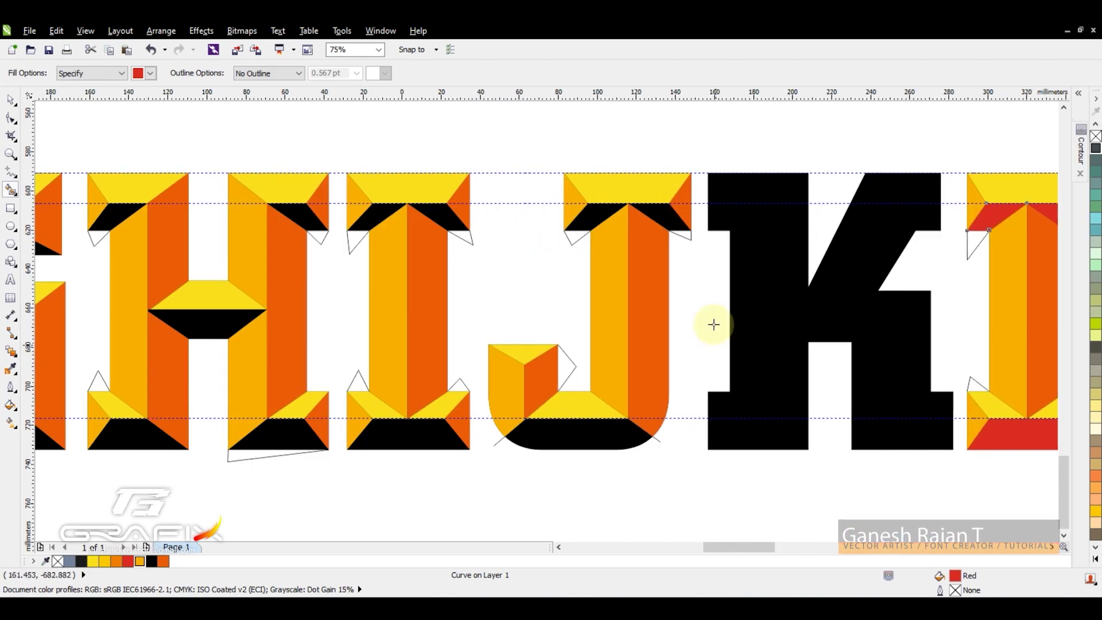
# Step: Fill the downward-facing serif and base faces of the J and I with red
pyautogui.click(660, 217)
pyautogui.click(580, 436)
pyautogui.click(450, 439)
pyautogui.click(442, 217)
# Step: Fill the downward-facing bevel faces of the H and G, including the crossbar undersides, with red
pyautogui.hscroll(-15, 590, 427)
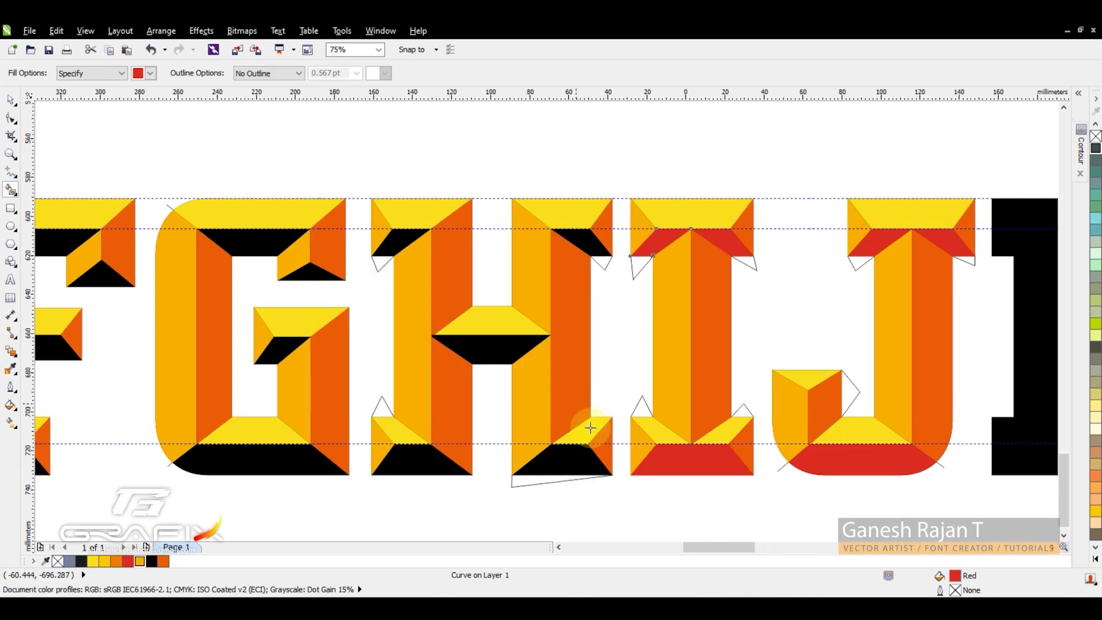
pyautogui.hscroll(-10, 297, 457)
pyautogui.click(561, 239)
pyautogui.click(551, 350)
pyautogui.click(505, 453)
# Step: Fill the downward-facing bevel faces of the F, D and C and the B's base with red
pyautogui.hscroll(-8, 320, 315)
pyautogui.click(499, 230)
pyautogui.click(516, 444)
pyautogui.click(270, 229)
pyautogui.click(292, 417)
pyautogui.hscroll(-10, 291, 417)
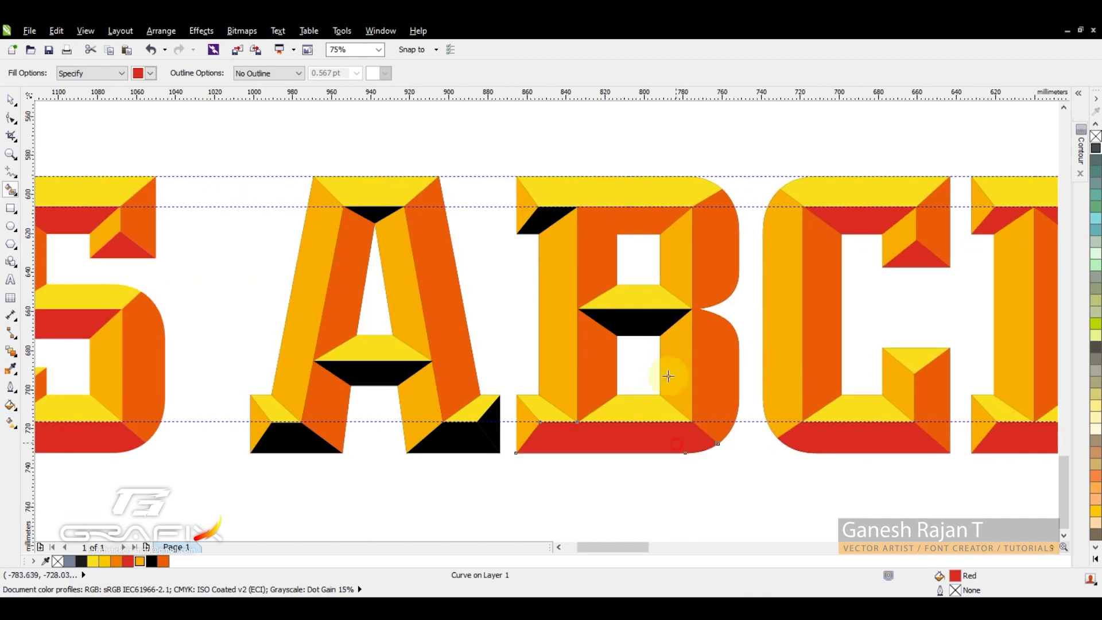
# Step: Fill the remaining downward-facing faces of the B and A with red and colour the A's right serif end dark orange
pyautogui.click(631, 321)
pyautogui.click(485, 436)
pyautogui.click(373, 373)
pyautogui.click(373, 218)
pyautogui.click(296, 438)
pyautogui.press('space')
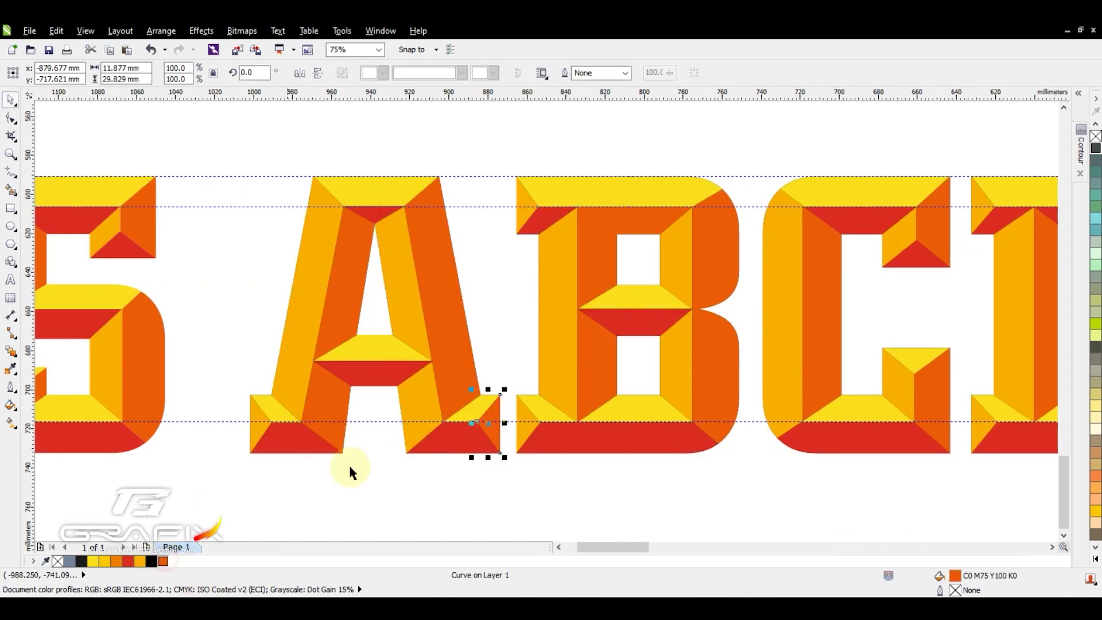
pyautogui.hscroll(-5, 349, 463)
pyautogui.scroll(-6, 696, 344)
pyautogui.click(548, 274)
pyautogui.moveTo(97, 241); pyautogui.dragTo(367, 293)
pyautogui.moveTo(300, 268); pyautogui.dragTo(581, 280)
pyautogui.moveTo(89, 291); pyautogui.dragTo(115, 367)
pyautogui.press('Delete')
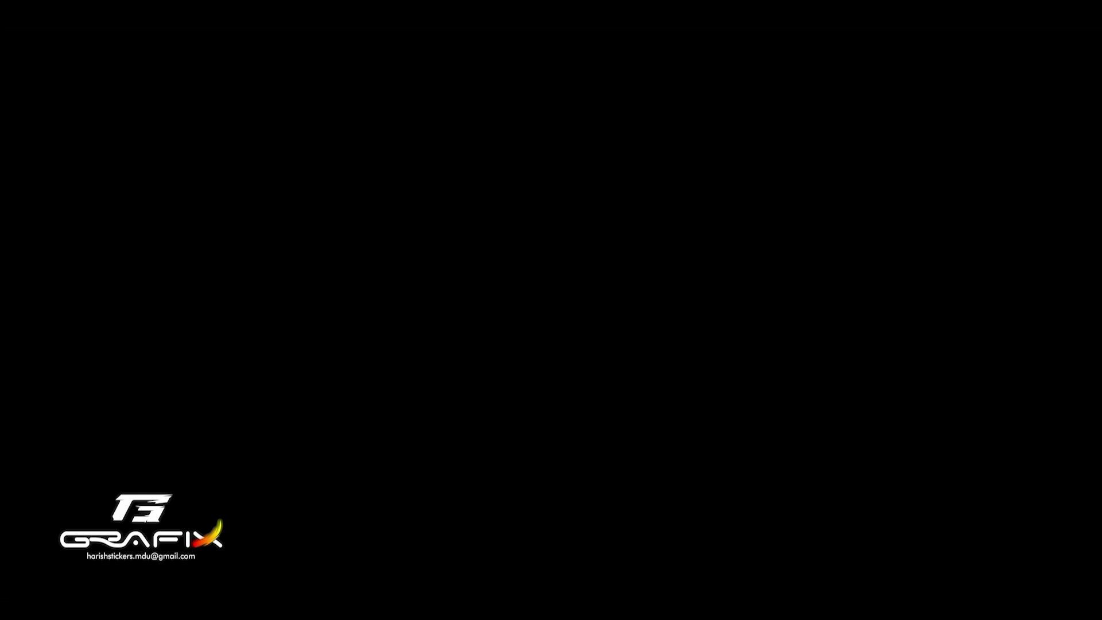